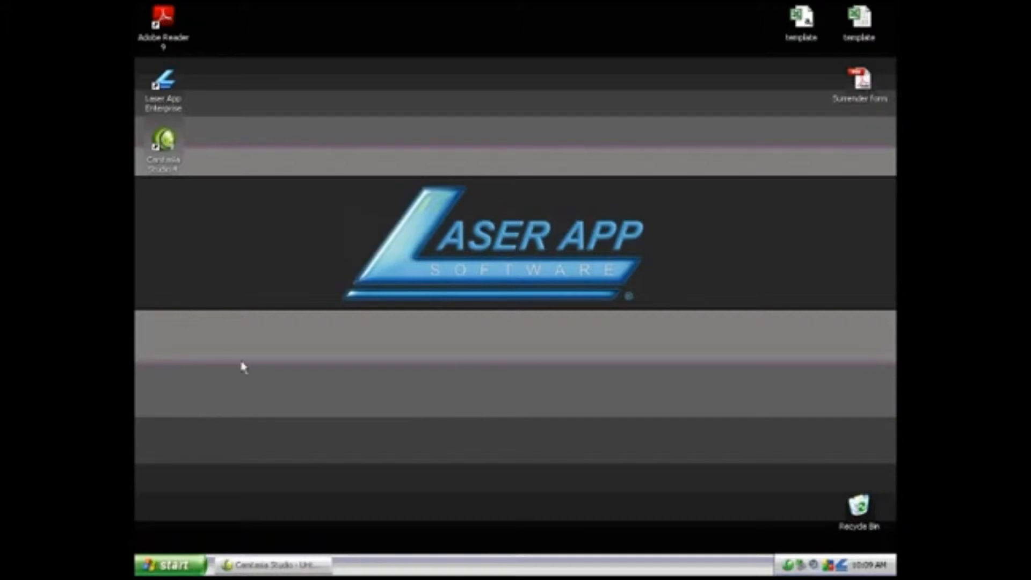
Look at the folders inside Laserapp Network on the Shared (E:) drive and close the window.
{"action": "left_click", "coordinate": [177, 567]}
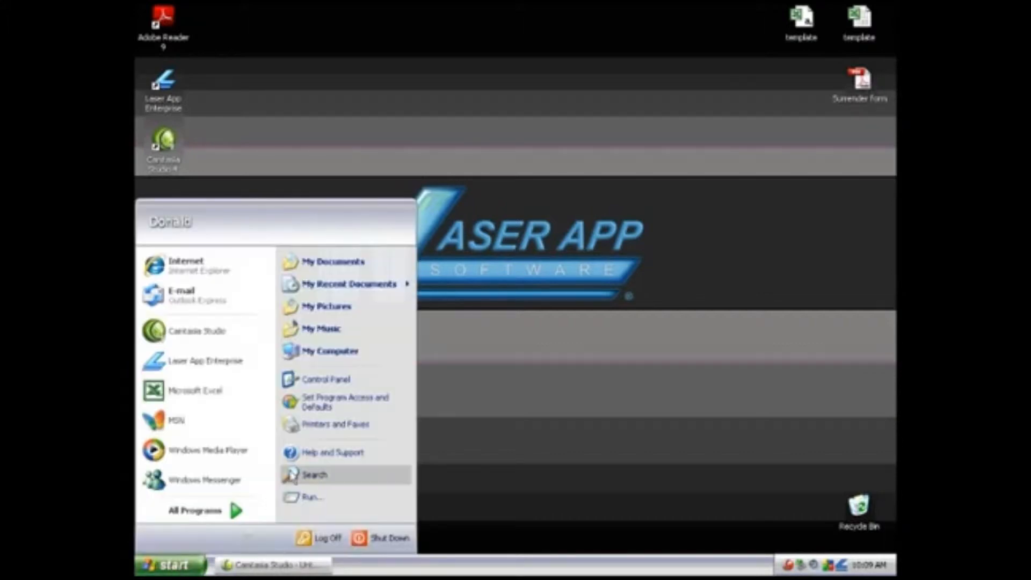
{"action": "left_click", "coordinate": [341, 353]}
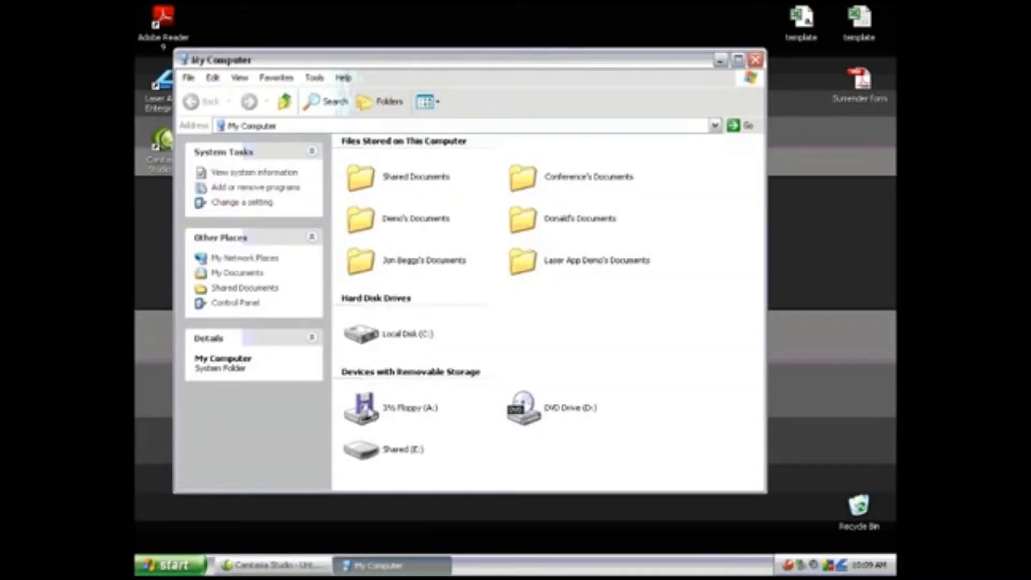
{"action": "double_click", "coordinate": [391, 457]}
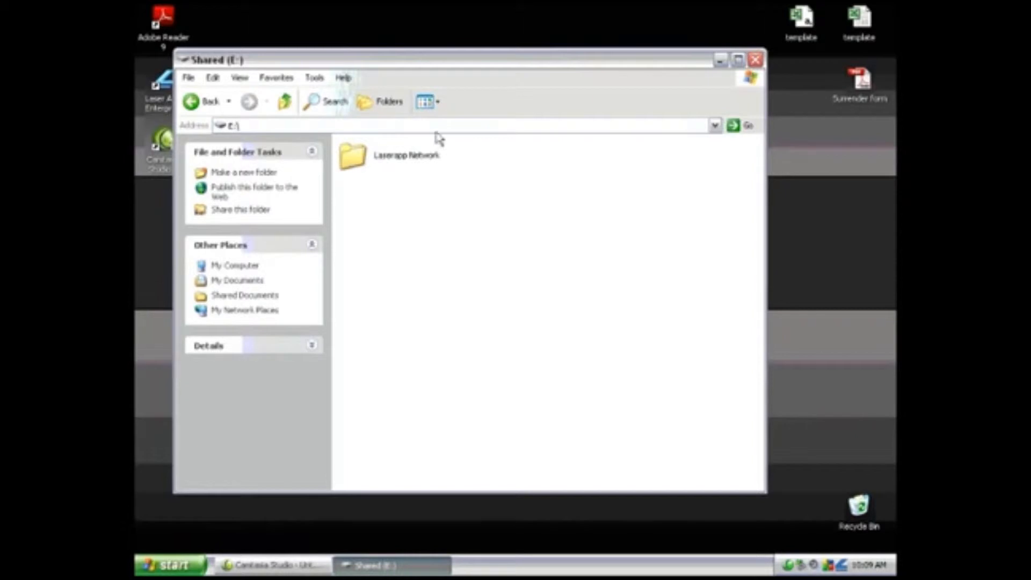
{"action": "double_click", "coordinate": [359, 157]}
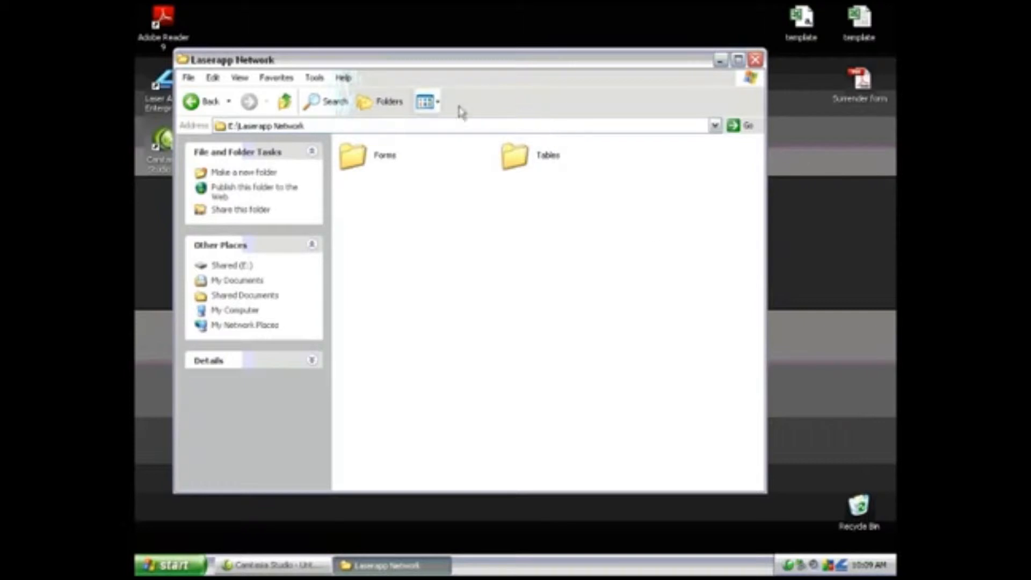
{"action": "left_click", "coordinate": [755, 60]}
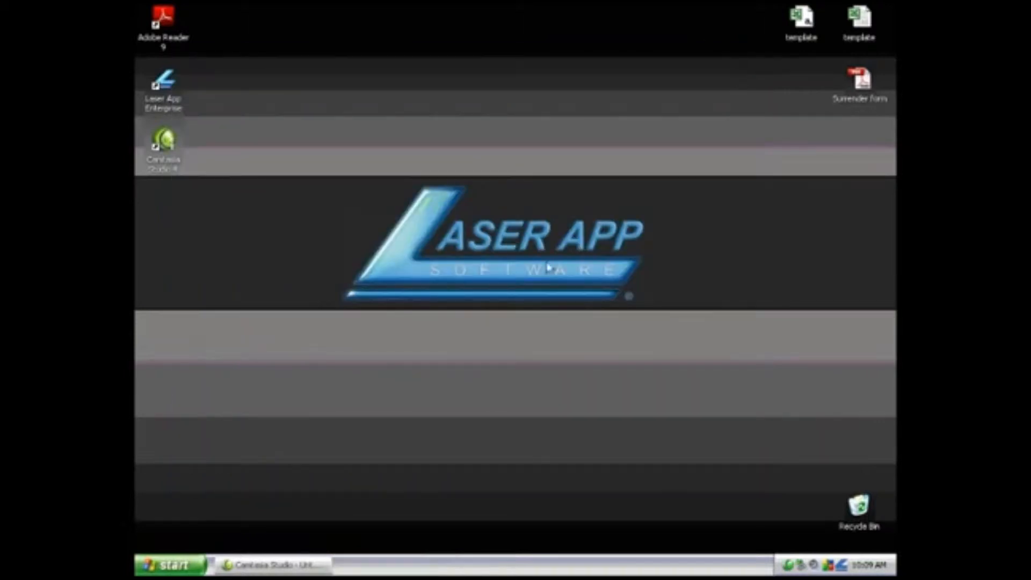
Launch Laser App Enterprise and start creating a new folder database in the contact data connections.
{"action": "double_click", "coordinate": [174, 100]}
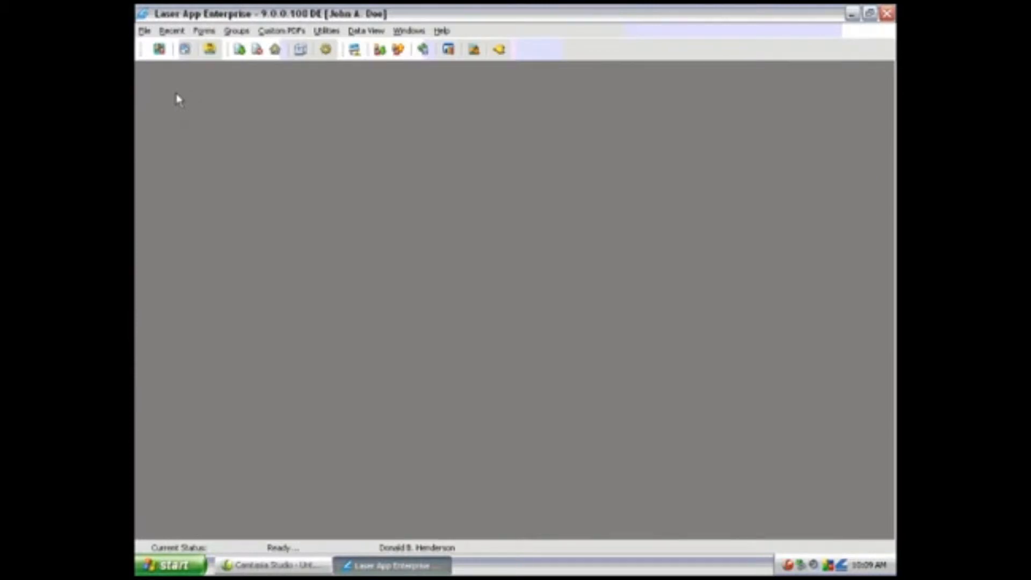
{"action": "left_click", "coordinate": [337, 34]}
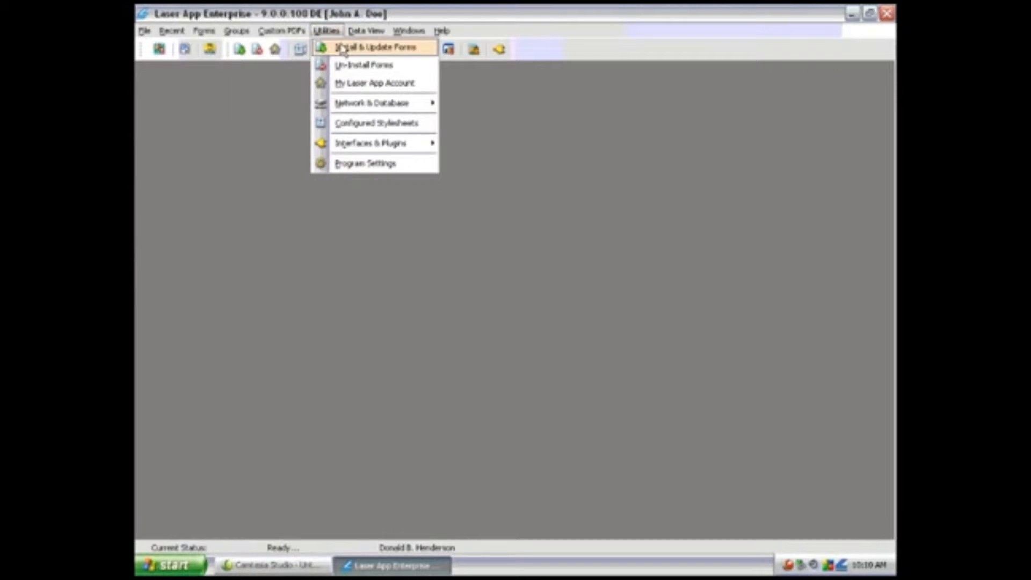
{"action": "mouse_move", "coordinate": [367, 109]}
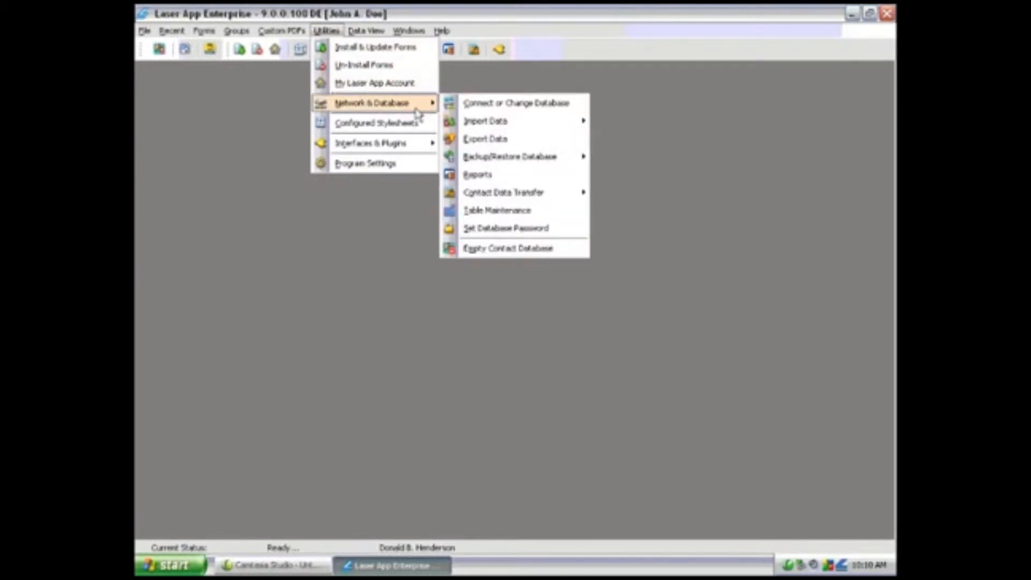
{"action": "left_click", "coordinate": [476, 107]}
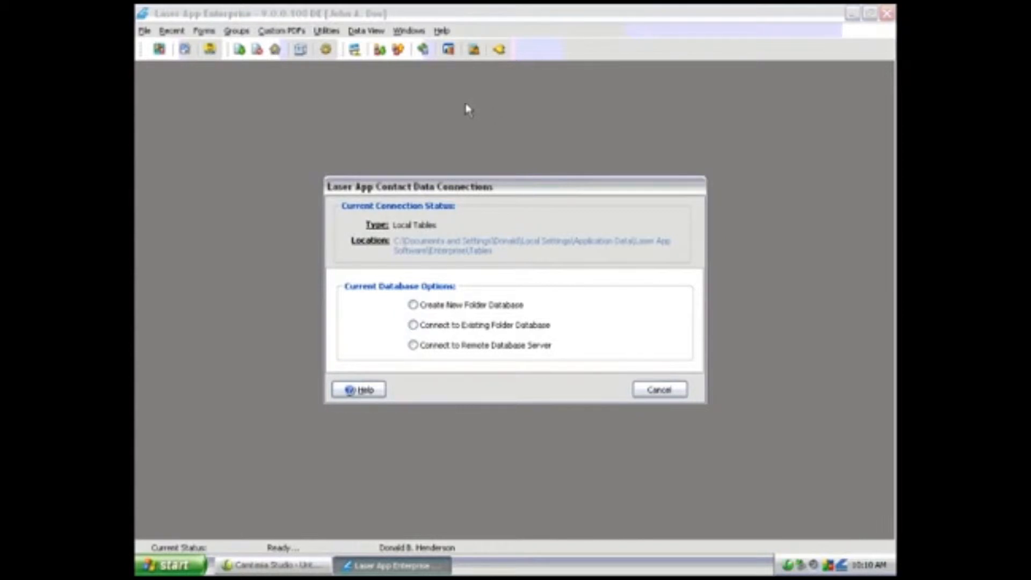
{"action": "left_click", "coordinate": [427, 312]}
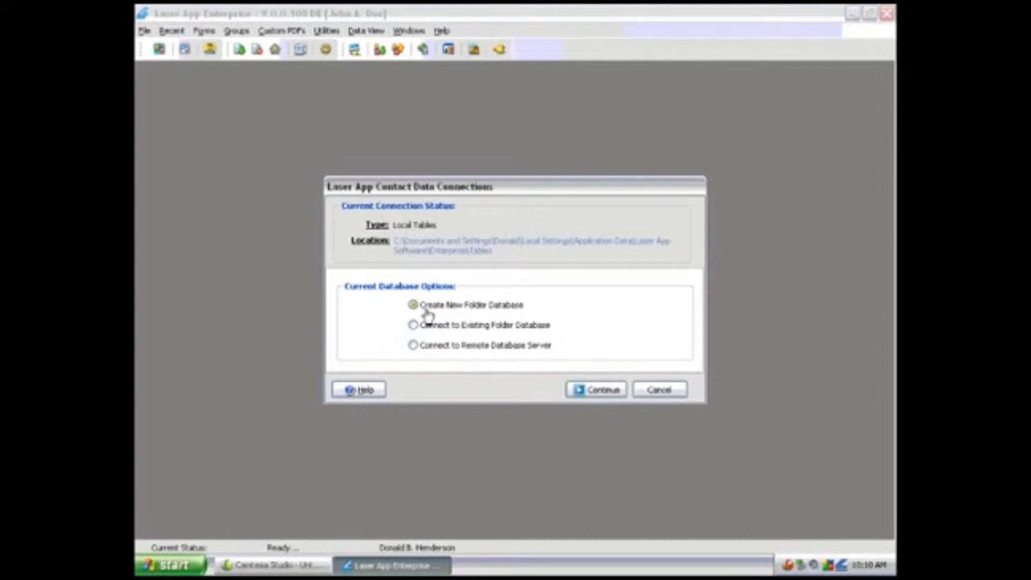
{"action": "left_click", "coordinate": [604, 396]}
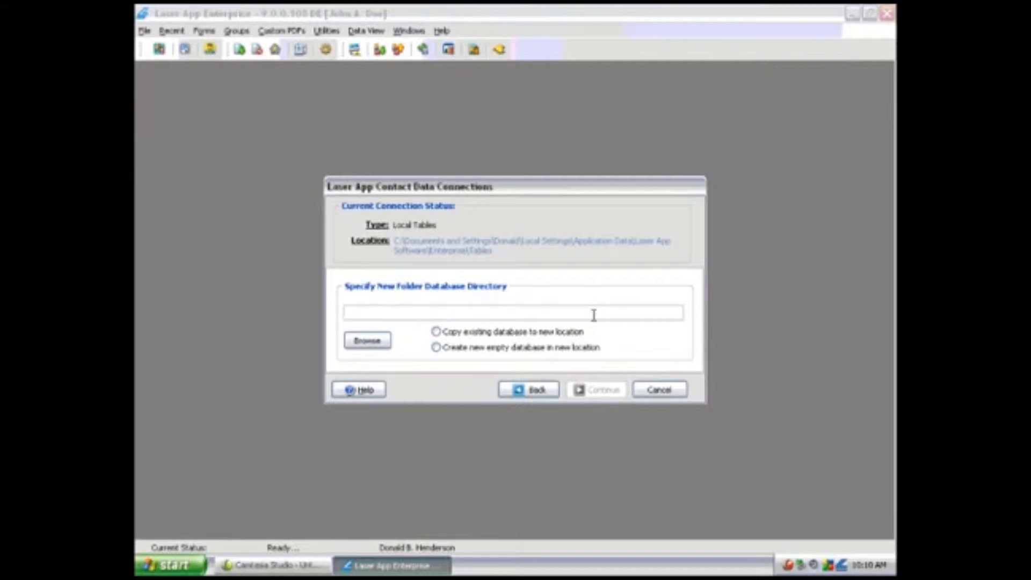
Choose E:\Laserapp Network\Tables as the directory for the new folder database.
{"action": "left_click", "coordinate": [376, 340]}
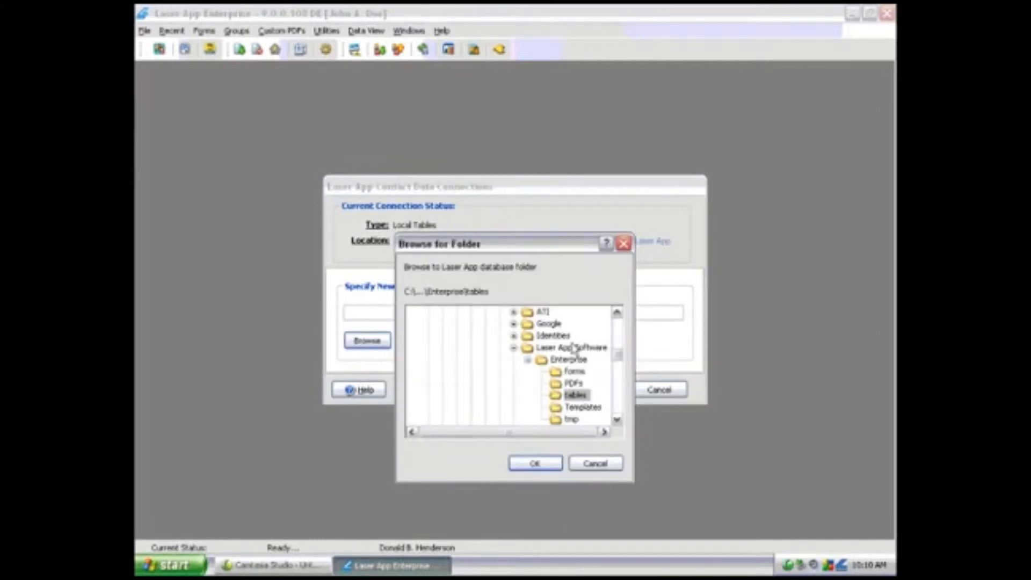
{"action": "left_click_drag", "start_coordinate": [618, 355], "coordinate": [620, 404]}
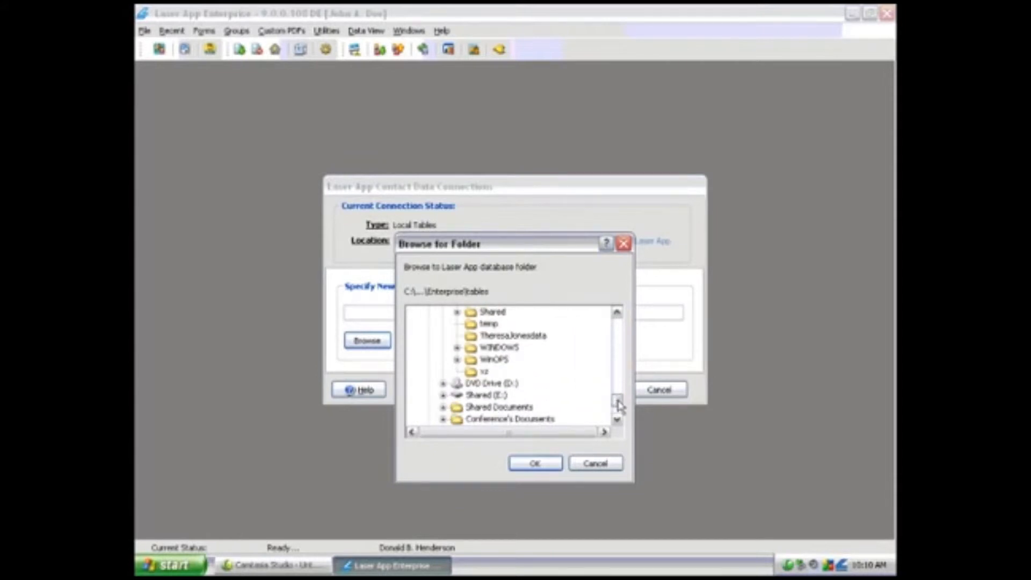
{"action": "left_click", "coordinate": [473, 398]}
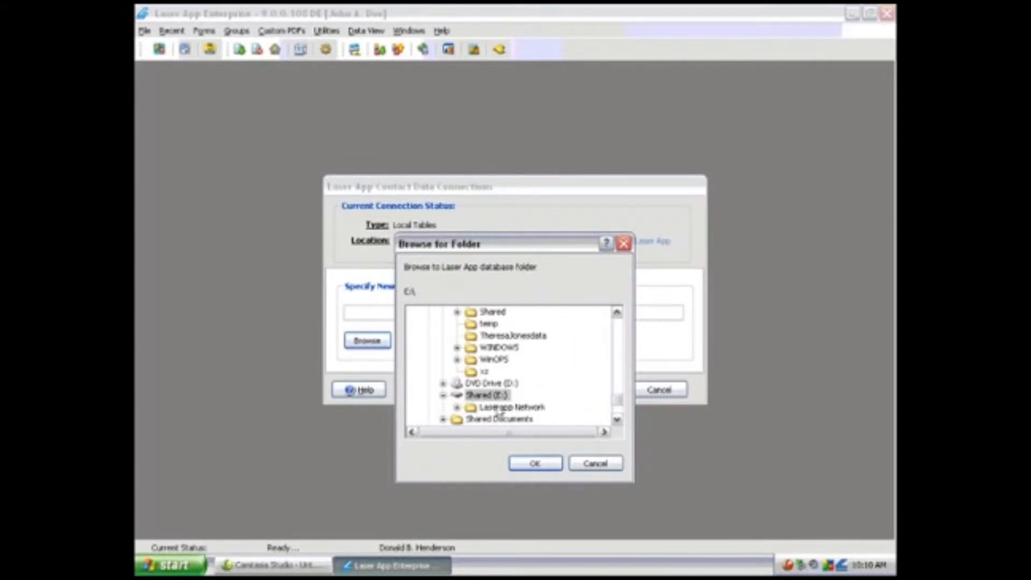
{"action": "double_click", "coordinate": [510, 408]}
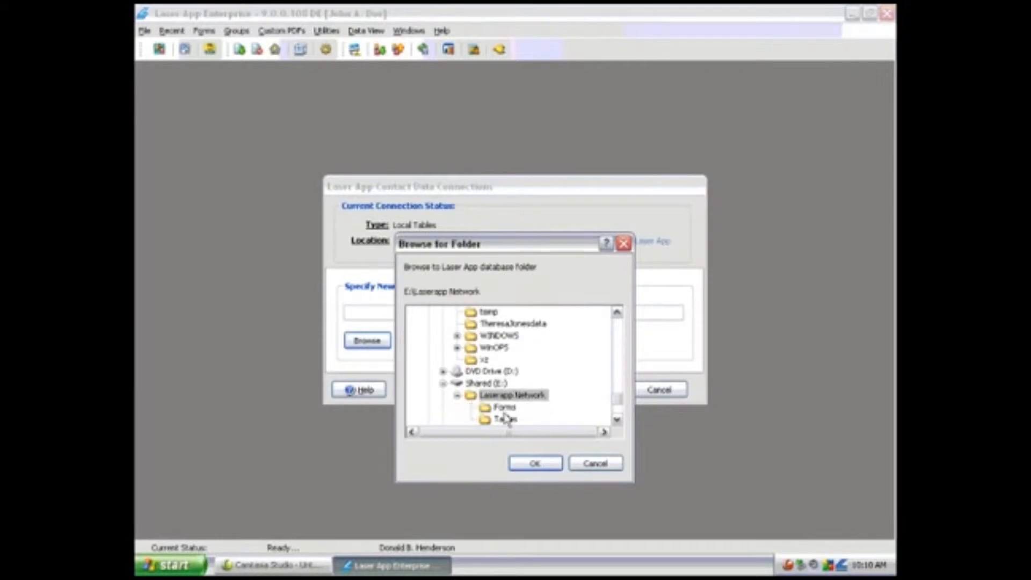
{"action": "left_click", "coordinate": [504, 419]}
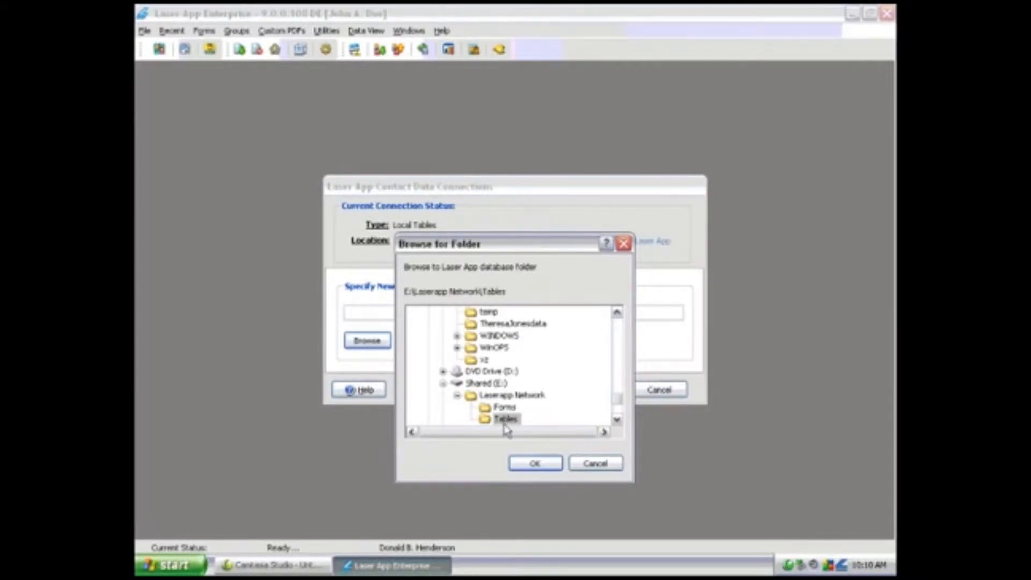
{"action": "left_click", "coordinate": [547, 472]}
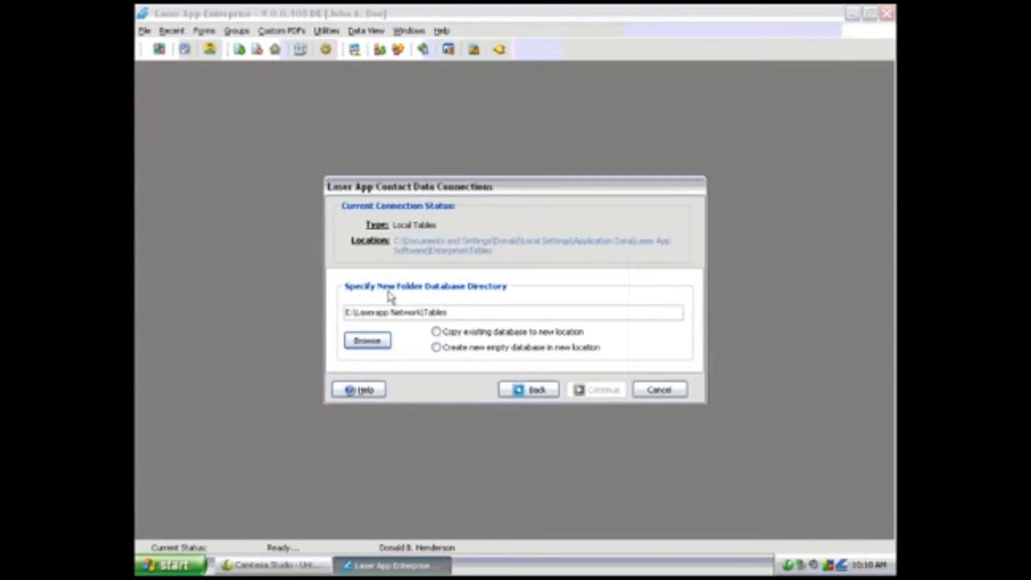
Copy the existing database to the new location, connect to it and finish the connection setup.
{"action": "left_click", "coordinate": [436, 332]}
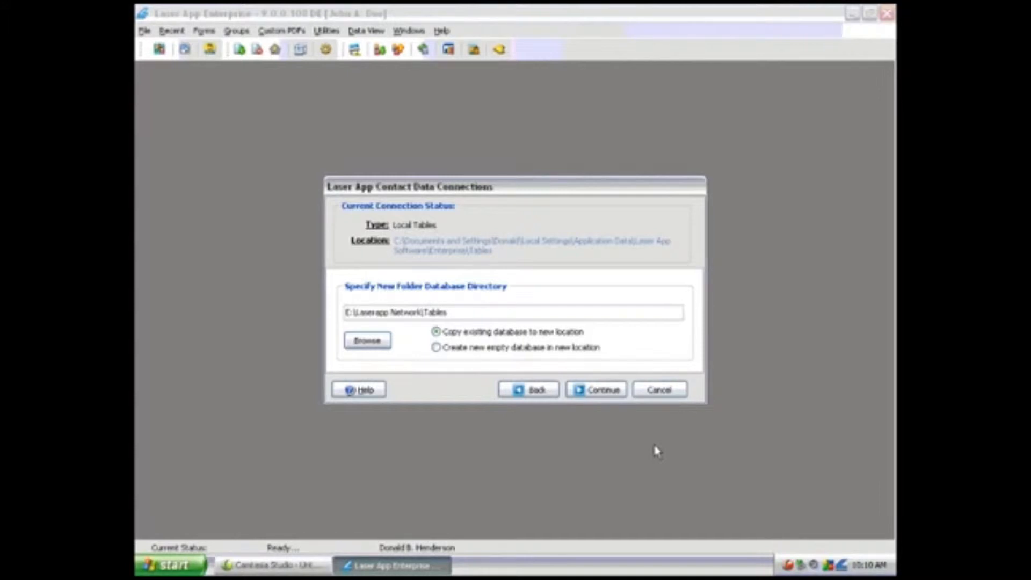
{"action": "left_click", "coordinate": [602, 393]}
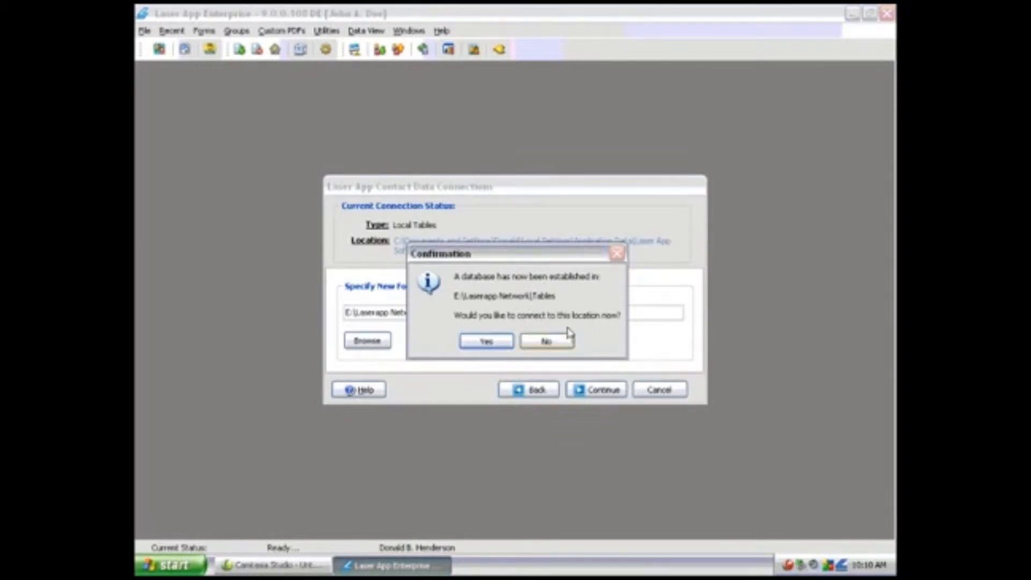
{"action": "left_click", "coordinate": [494, 348]}
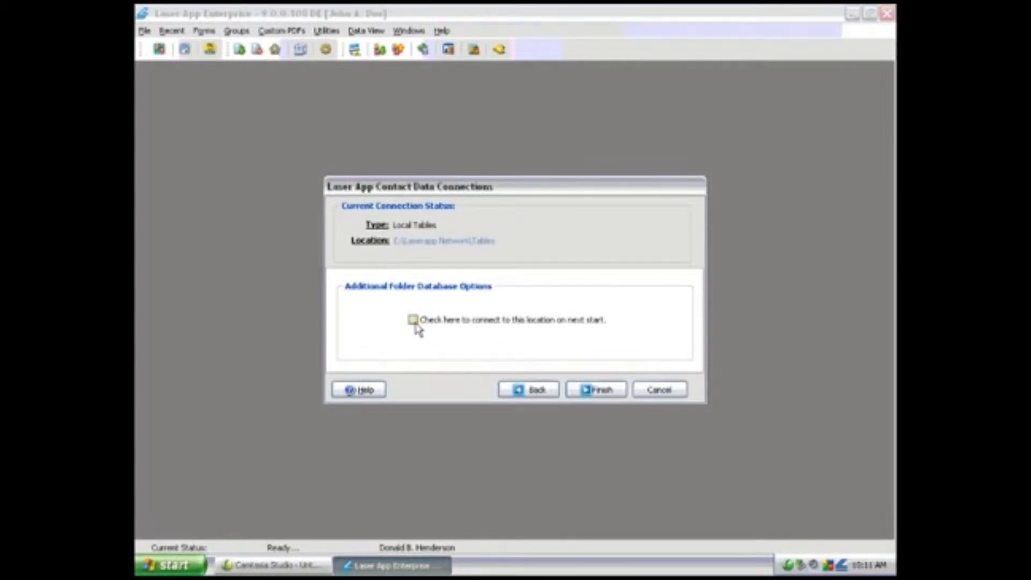
{"action": "left_click", "coordinate": [607, 390]}
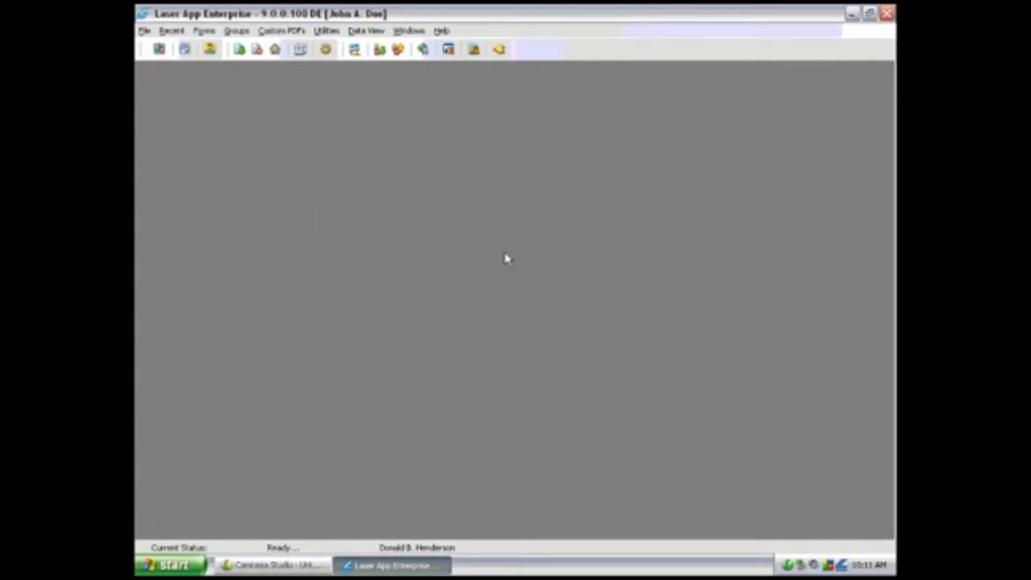
Check the data location shown in the client information window, and close that window.
{"action": "left_click", "coordinate": [360, 33]}
{"action": "left_click", "coordinate": [370, 47]}
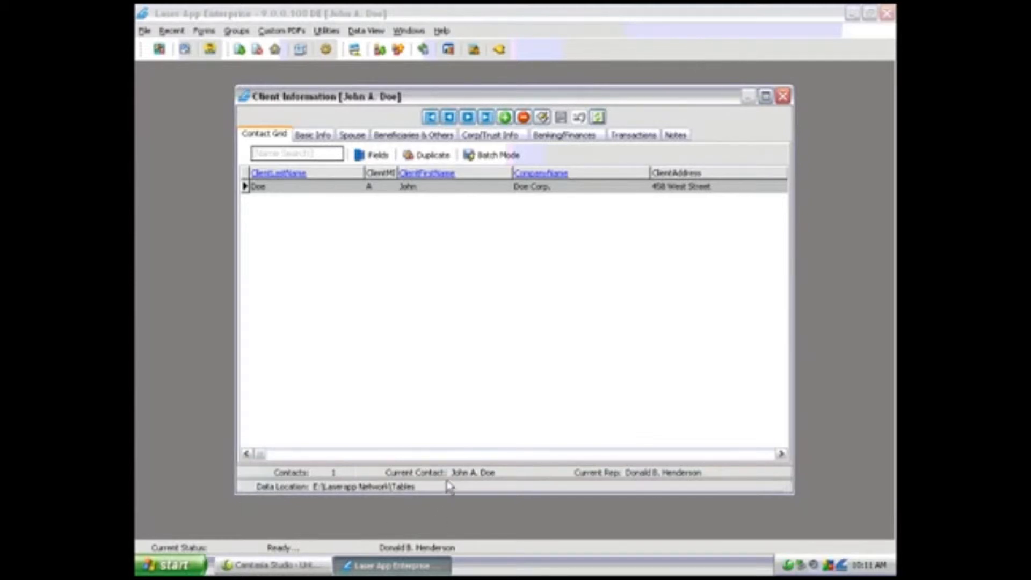
{"action": "left_click", "coordinate": [784, 96]}
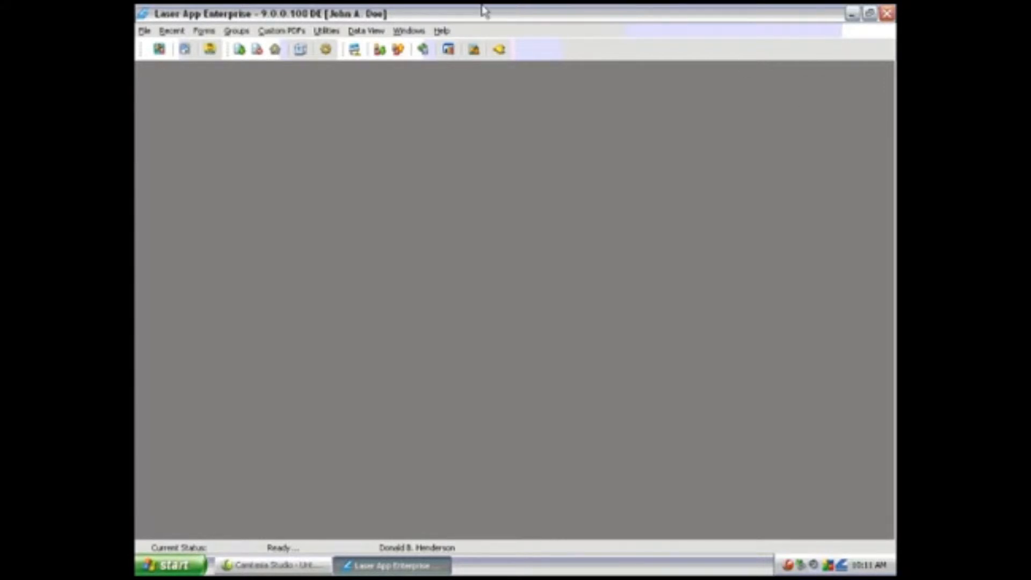
Change the form directory for all users to E:\Laserapp Network\Forms in the program settings, copying the current forms there.
{"action": "left_click", "coordinate": [337, 33]}
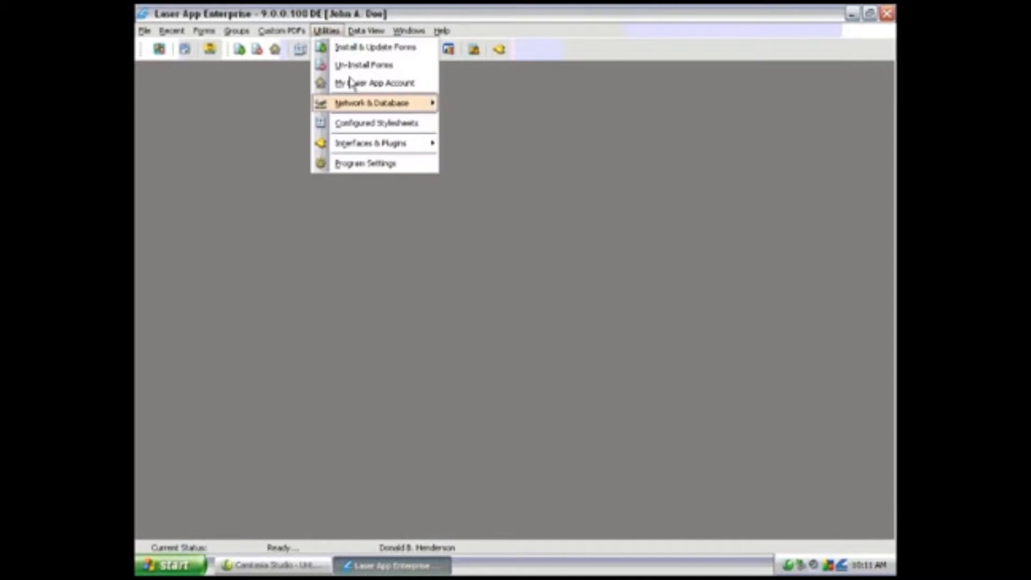
{"action": "left_click", "coordinate": [378, 164]}
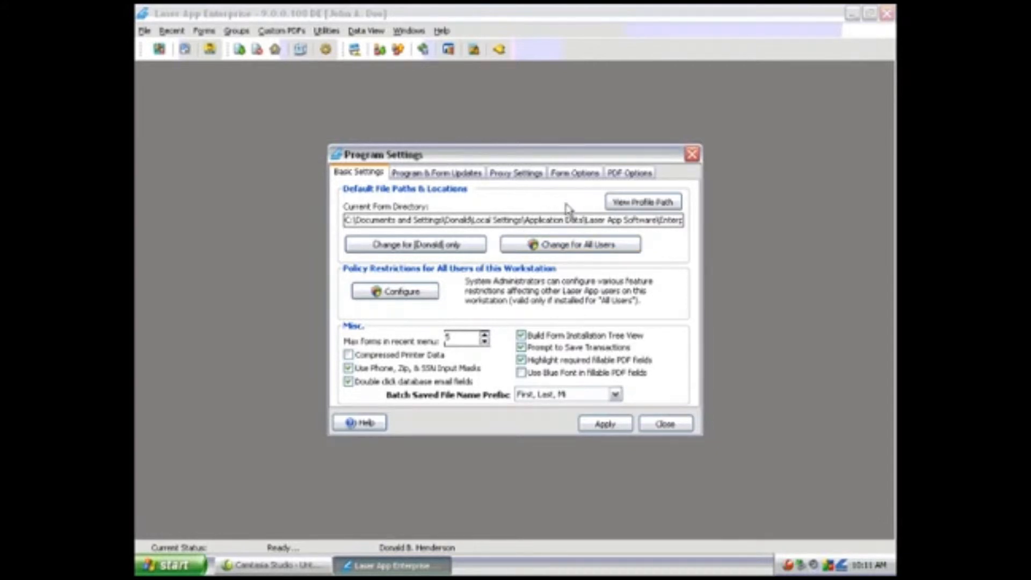
{"action": "left_click", "coordinate": [588, 246]}
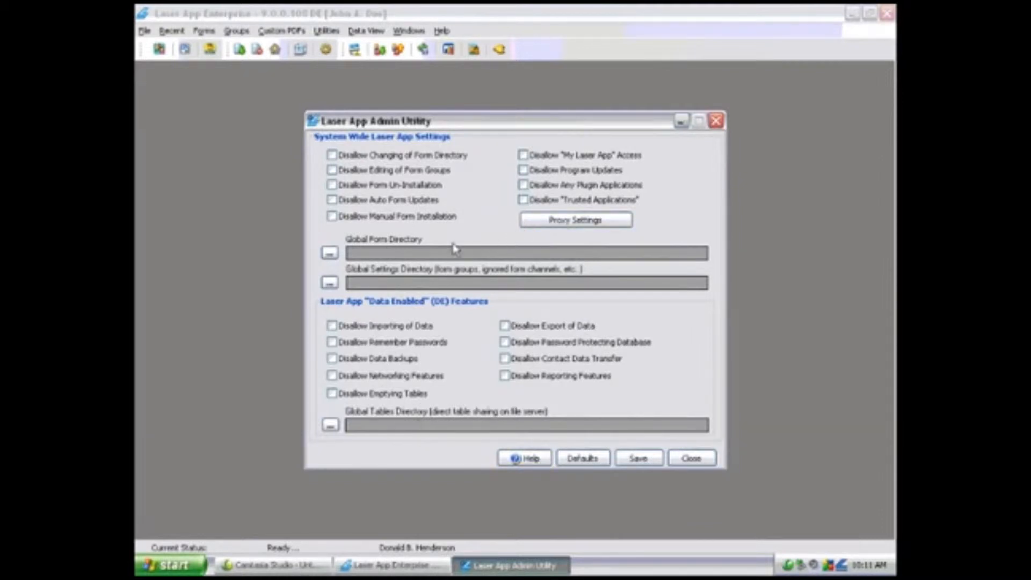
{"action": "left_click", "coordinate": [330, 253]}
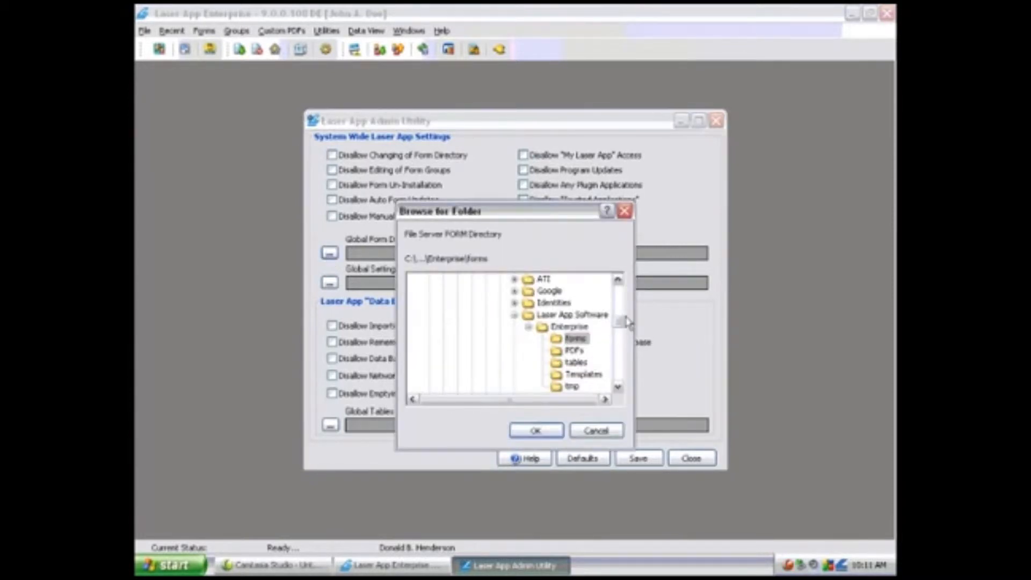
{"action": "left_click_drag", "start_coordinate": [620, 323], "coordinate": [622, 378]}
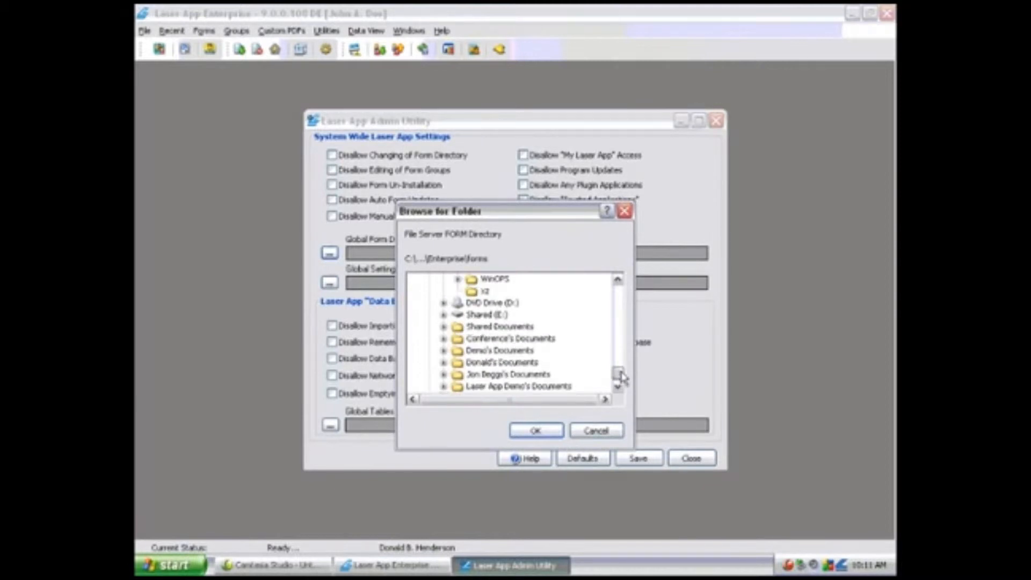
{"action": "double_click", "coordinate": [479, 315]}
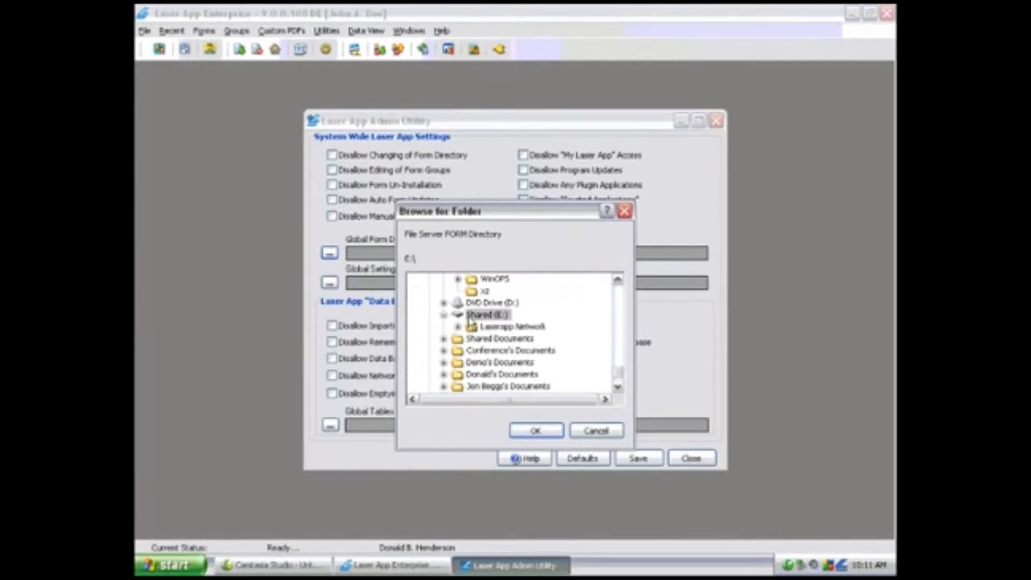
{"action": "double_click", "coordinate": [502, 328]}
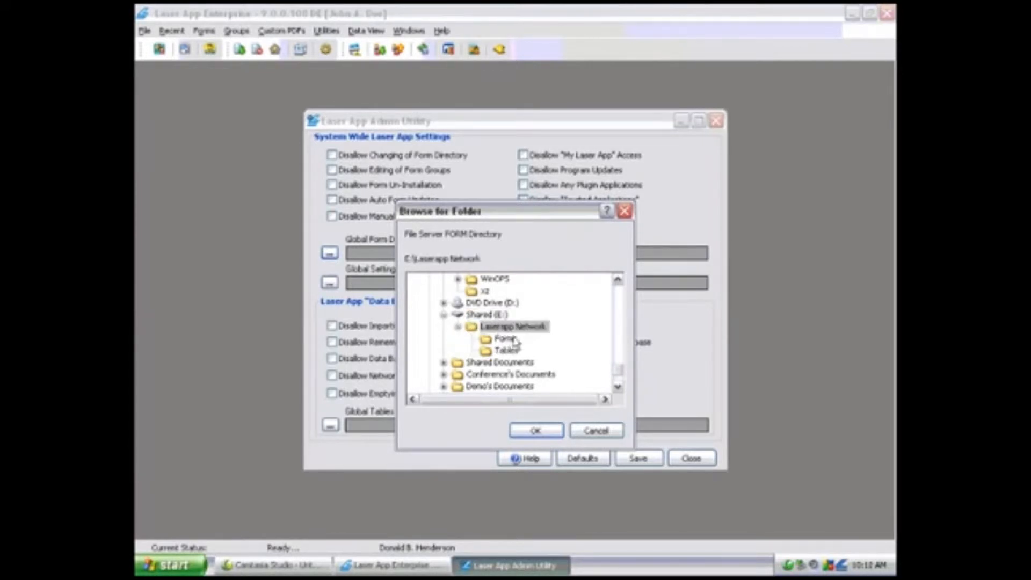
{"action": "left_click", "coordinate": [508, 340]}
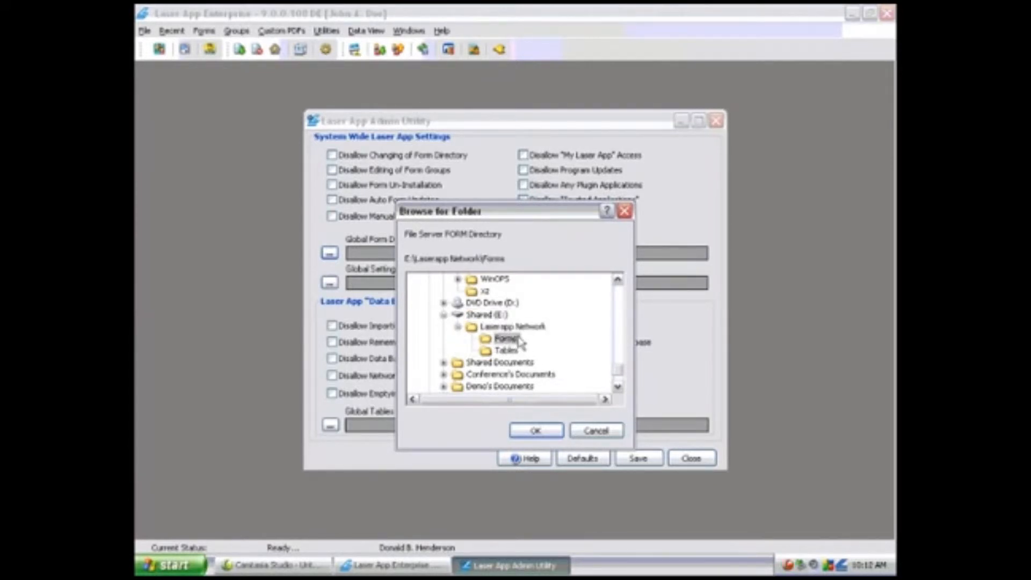
{"action": "left_click", "coordinate": [538, 431]}
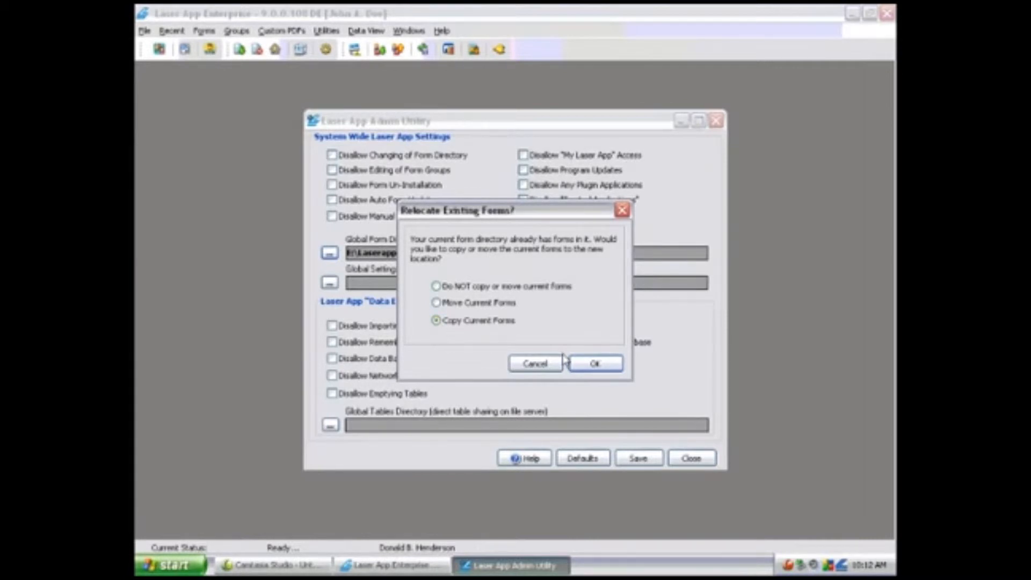
{"action": "left_click", "coordinate": [592, 366]}
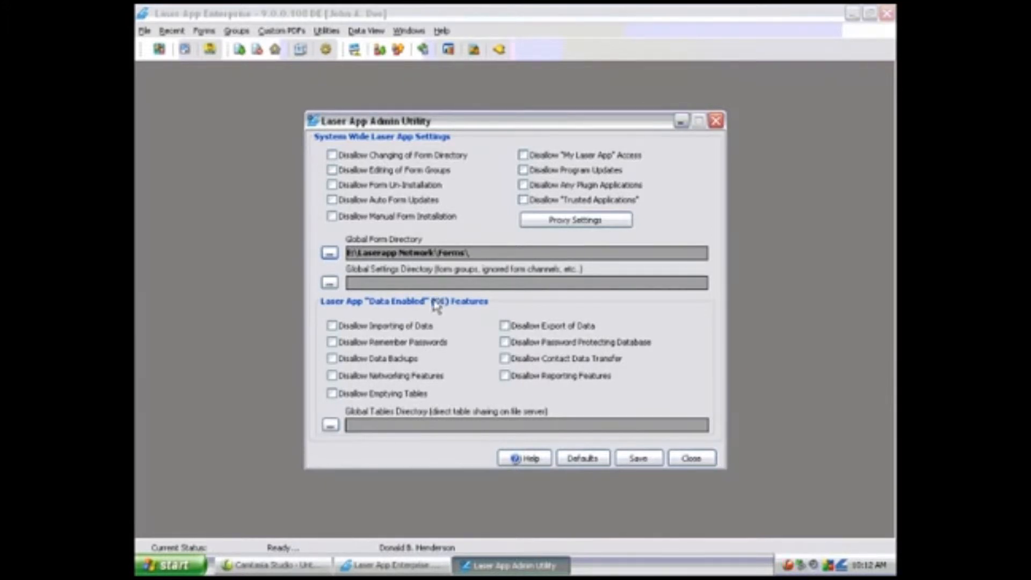
Set the global settings directory to E:\Laserapp Network in the admin utility.
{"action": "left_click", "coordinate": [329, 283]}
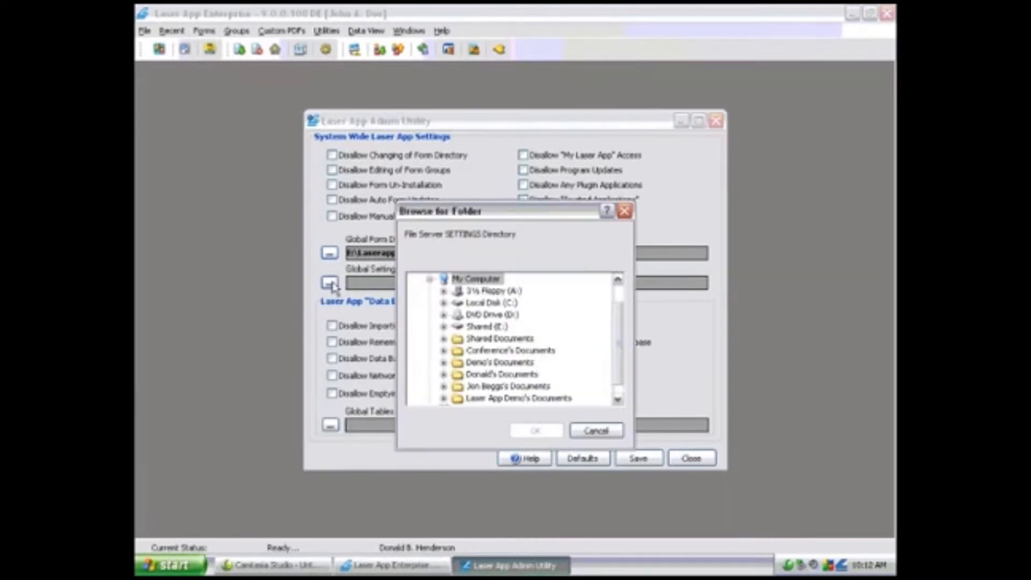
{"action": "left_click", "coordinate": [478, 329]}
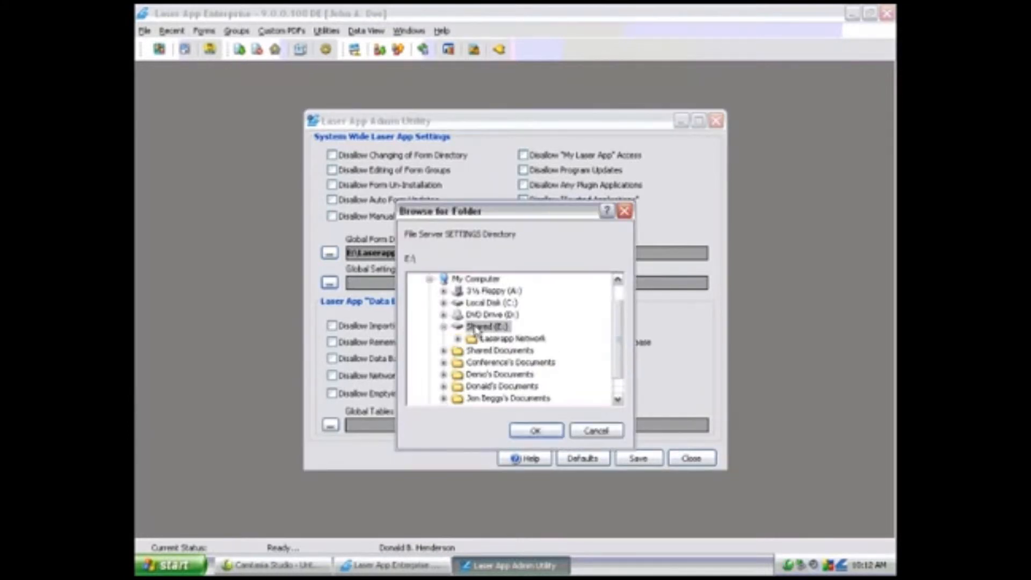
{"action": "left_click", "coordinate": [495, 340]}
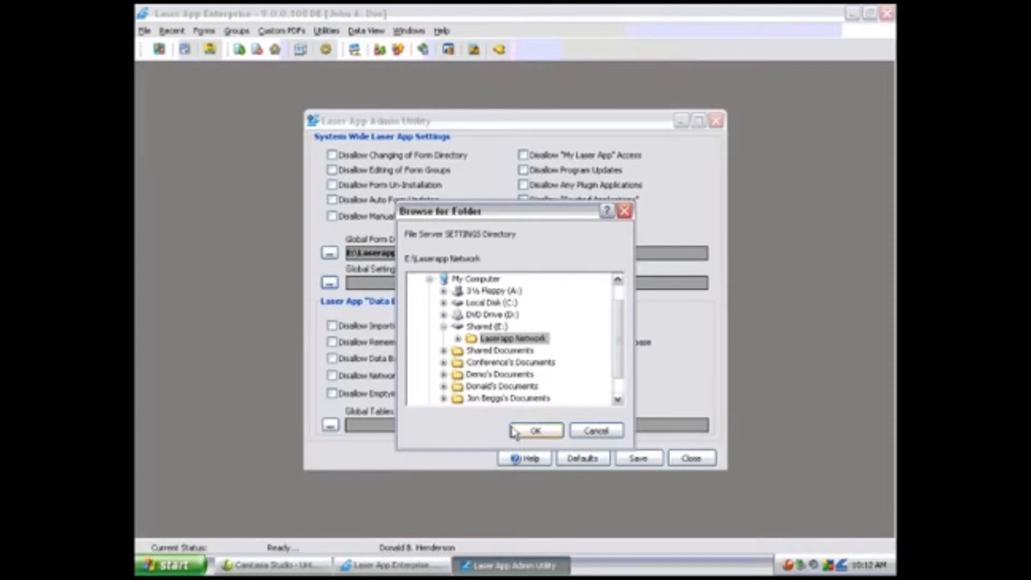
{"action": "left_click", "coordinate": [530, 430]}
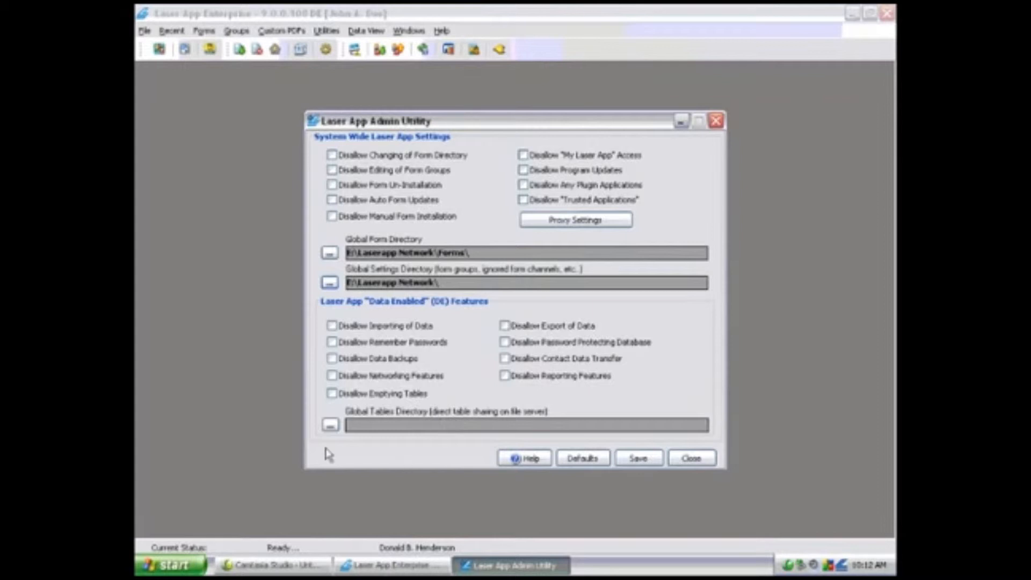
Set the global tables directory to E:\Laserapp Network\Tables in the admin utility.
{"action": "left_click", "coordinate": [331, 427]}
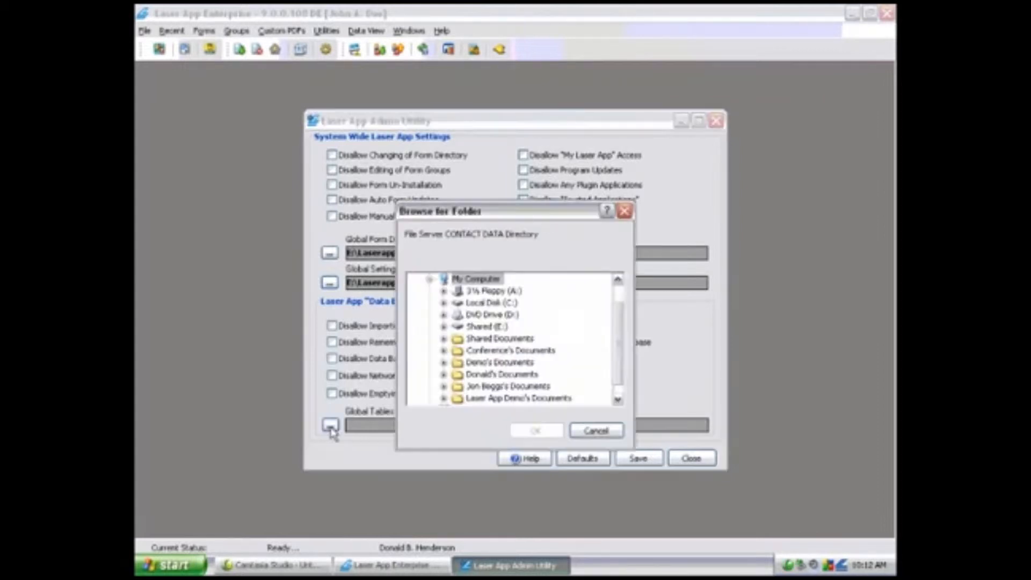
{"action": "double_click", "coordinate": [461, 327]}
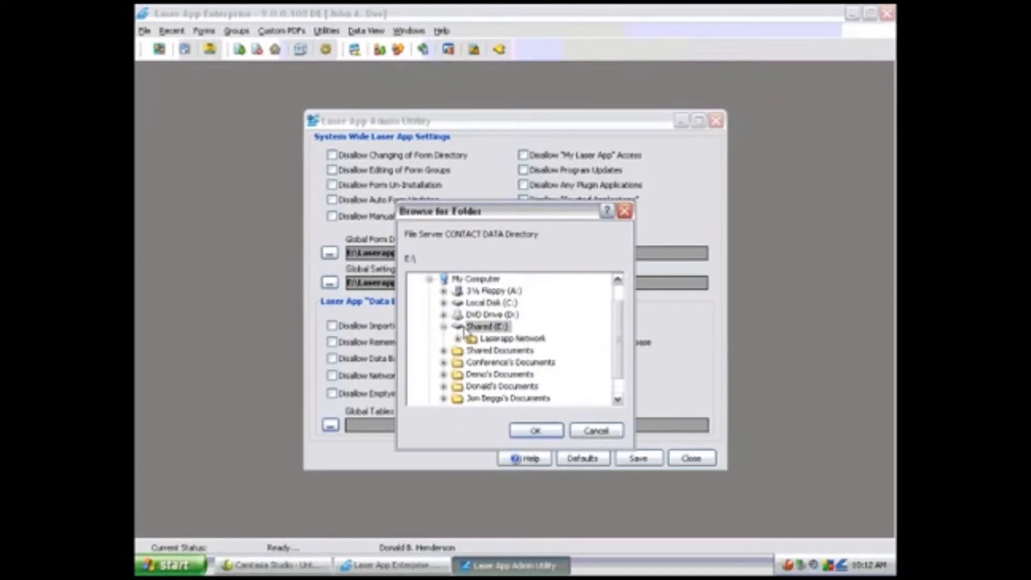
{"action": "left_click", "coordinate": [484, 339]}
{"action": "double_click", "coordinate": [484, 341]}
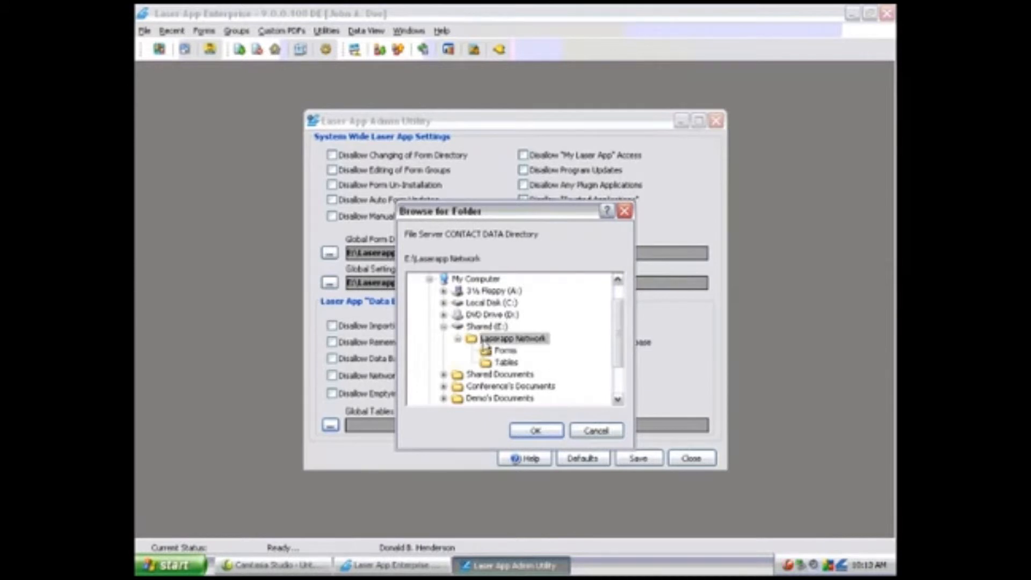
{"action": "left_click", "coordinate": [507, 362]}
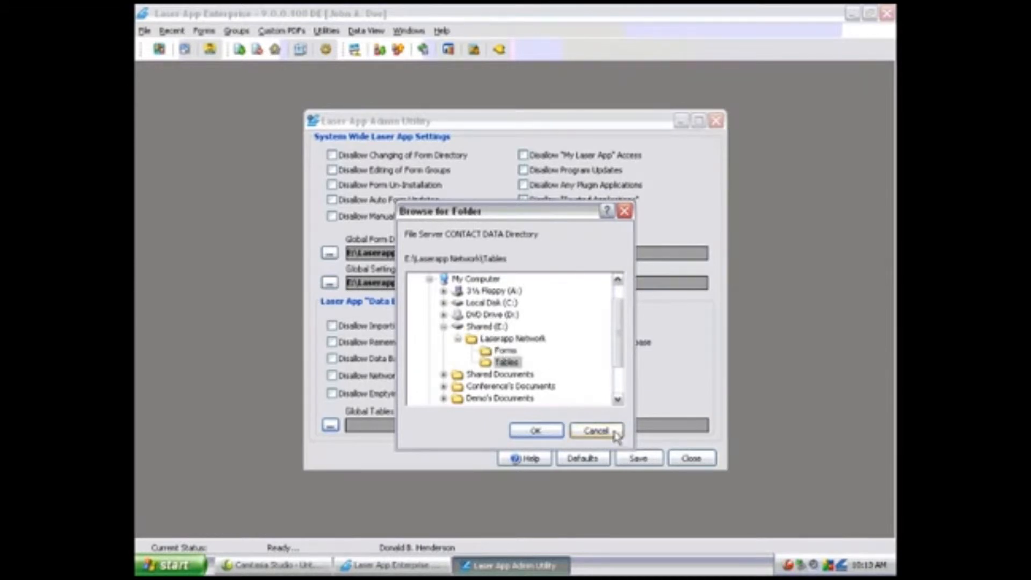
{"action": "left_click", "coordinate": [541, 436]}
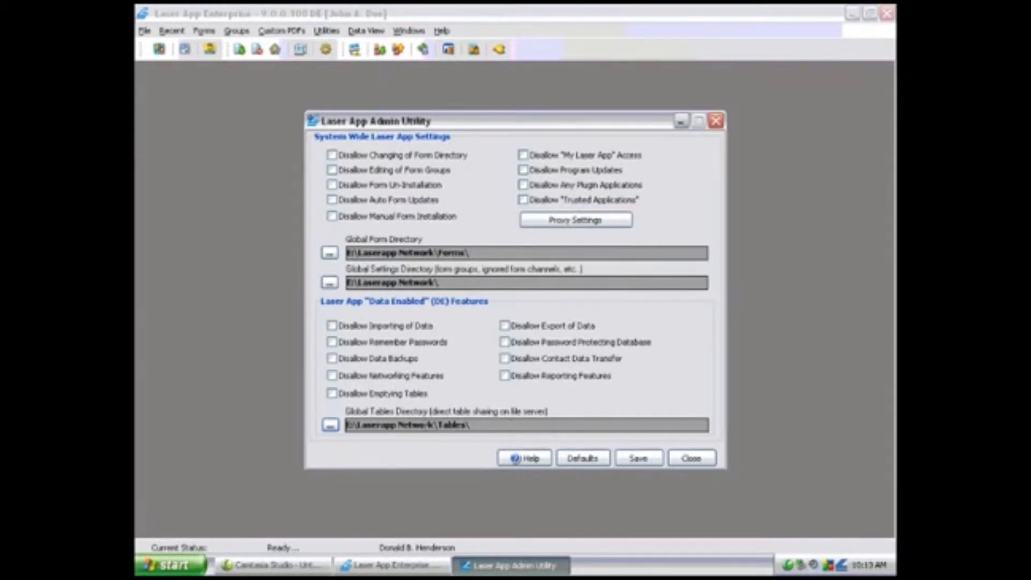
Save the global directory settings, then close and restart Laser App Enterprise to apply them.
{"action": "left_click", "coordinate": [636, 460]}
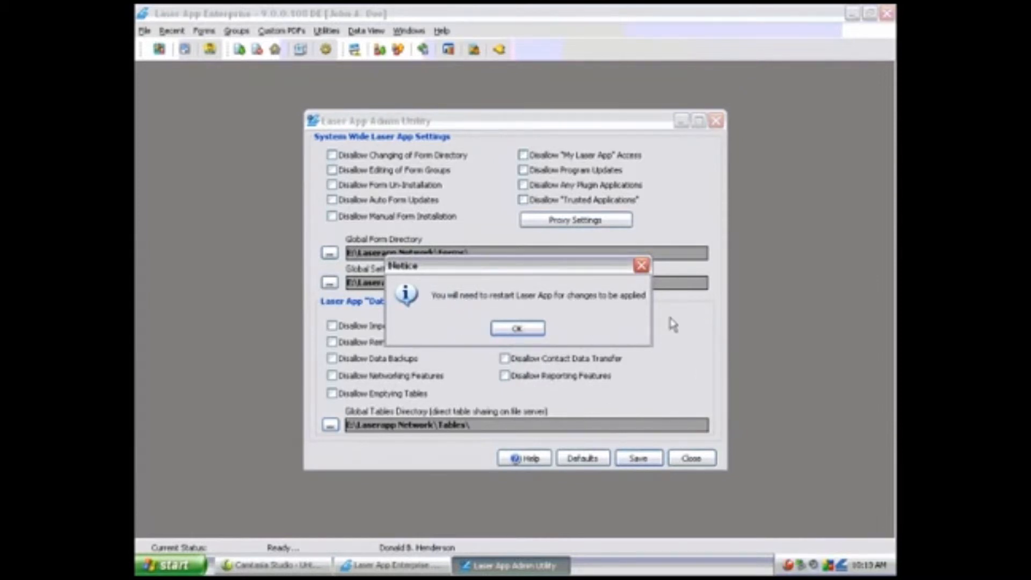
{"action": "left_click", "coordinate": [535, 332]}
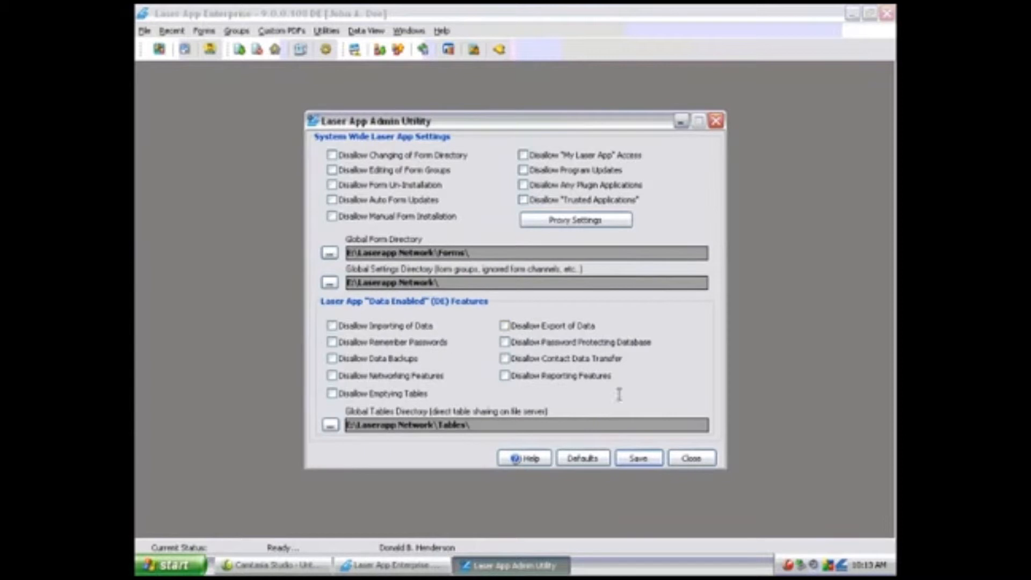
{"action": "left_click", "coordinate": [705, 459]}
{"action": "left_click", "coordinate": [667, 425]}
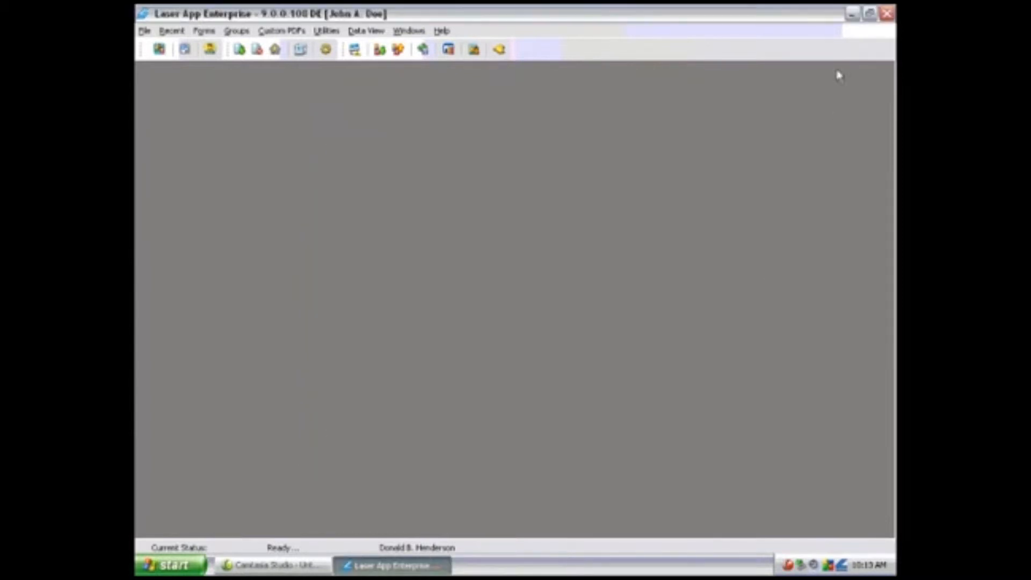
{"action": "left_click", "coordinate": [887, 13]}
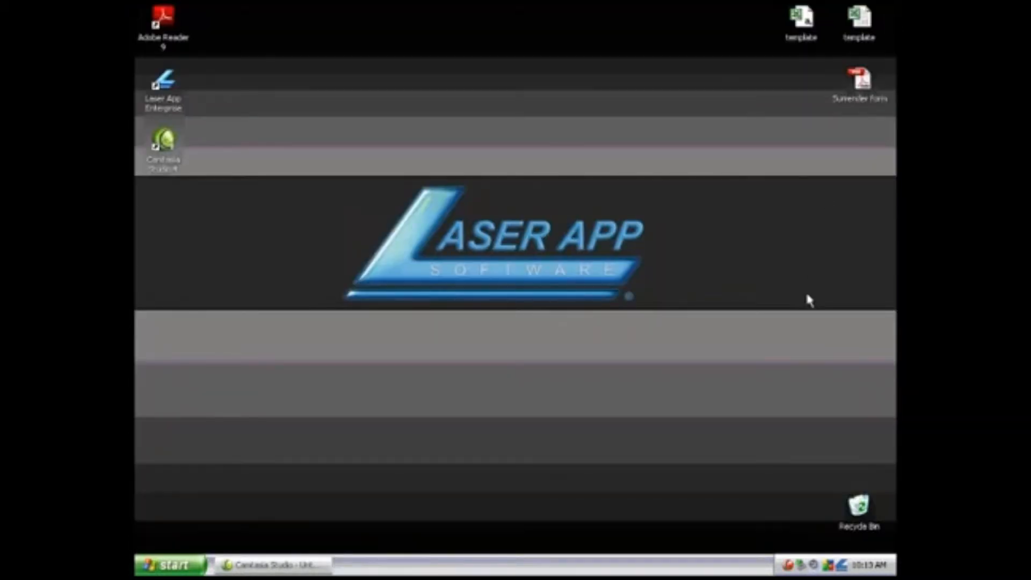
{"action": "double_click", "coordinate": [176, 105]}
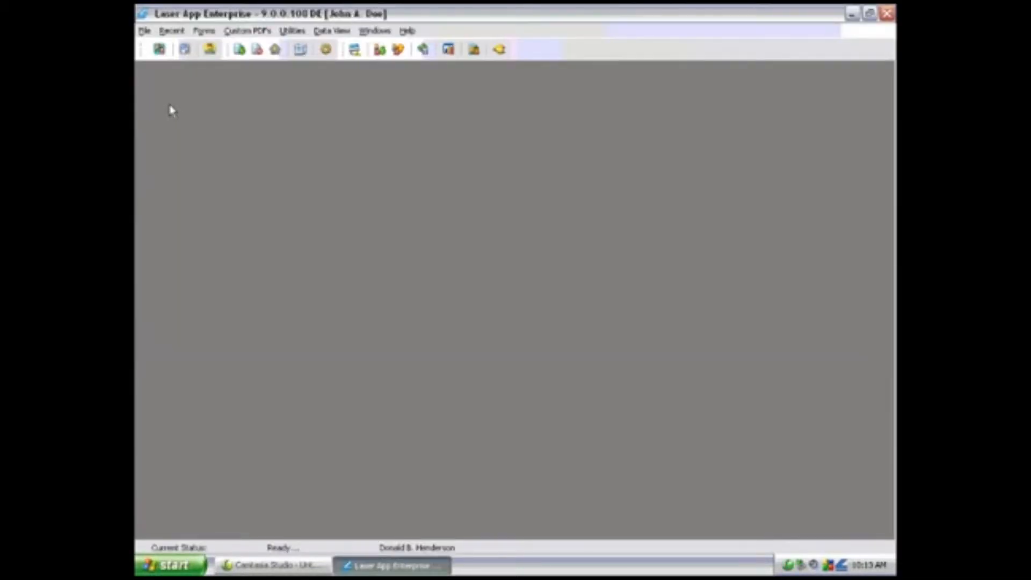
Open the contact data to check its data location, and close the client information window.
{"action": "left_click", "coordinate": [336, 32]}
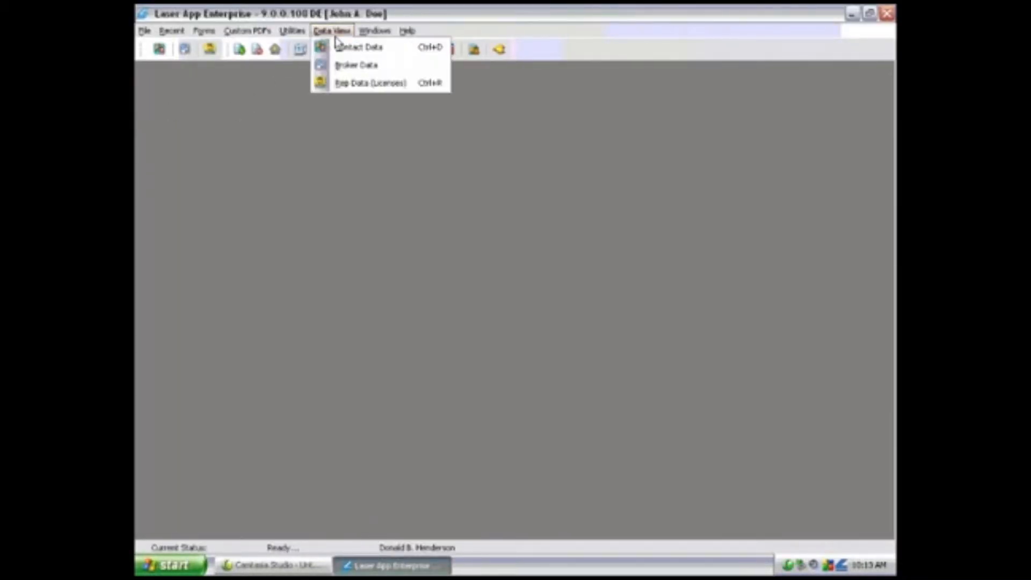
{"action": "left_click", "coordinate": [342, 49]}
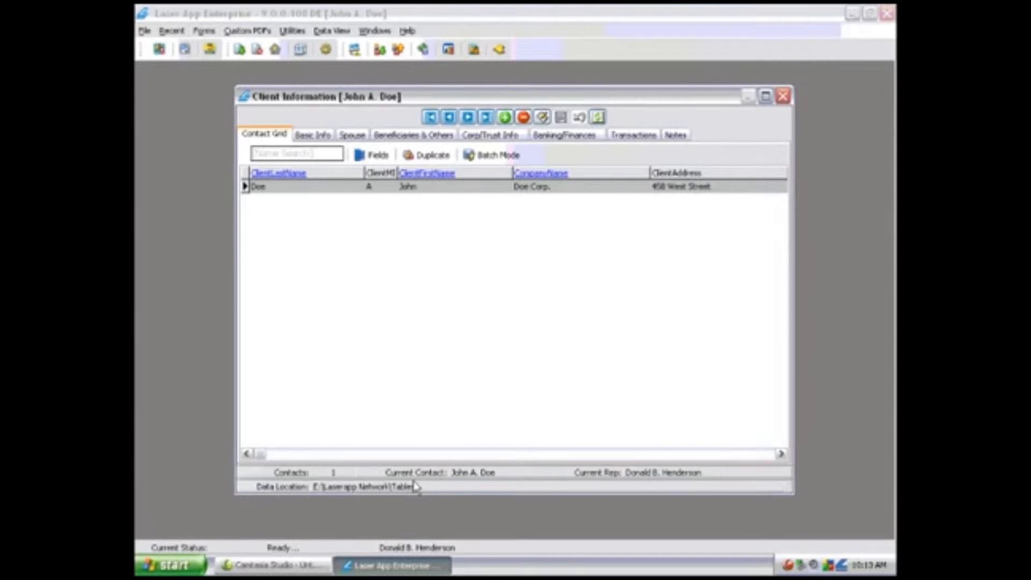
{"action": "left_click", "coordinate": [783, 96]}
Check the available form categories and the current form directory in the program settings, then close the settings.
{"action": "left_click", "coordinate": [206, 31]}
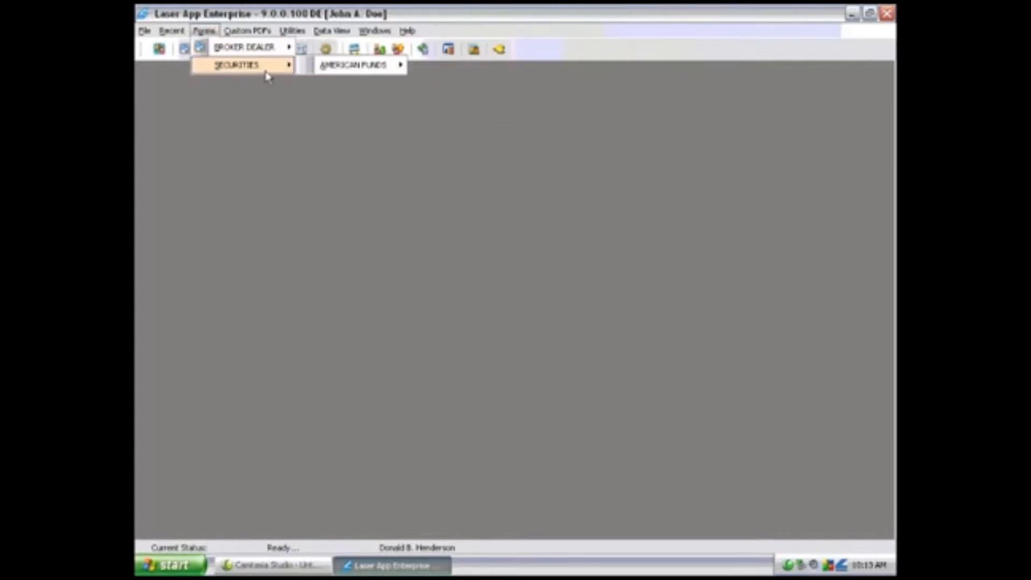
{"action": "mouse_move", "coordinate": [239, 33]}
{"action": "mouse_move", "coordinate": [293, 34]}
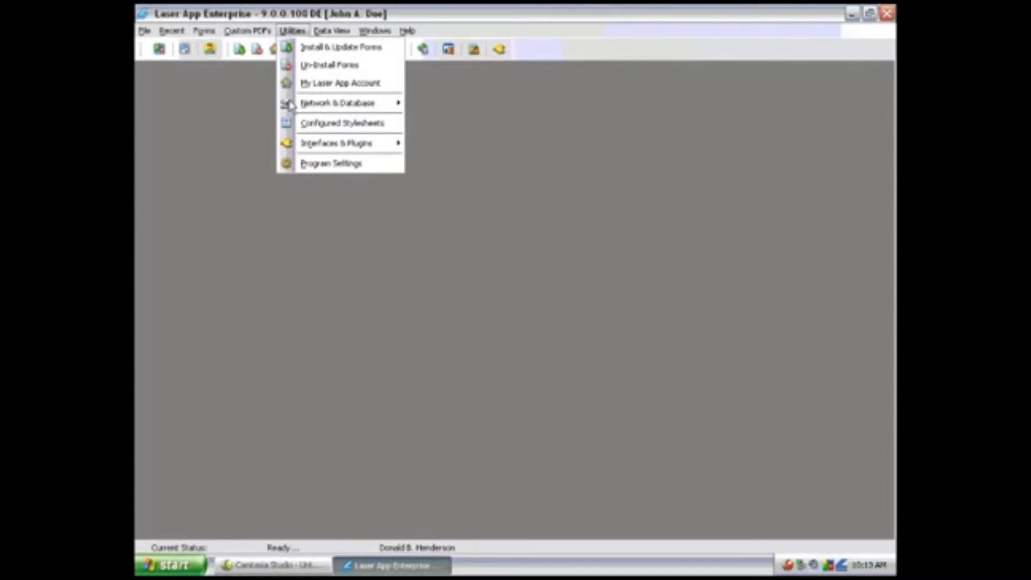
{"action": "left_click", "coordinate": [334, 163]}
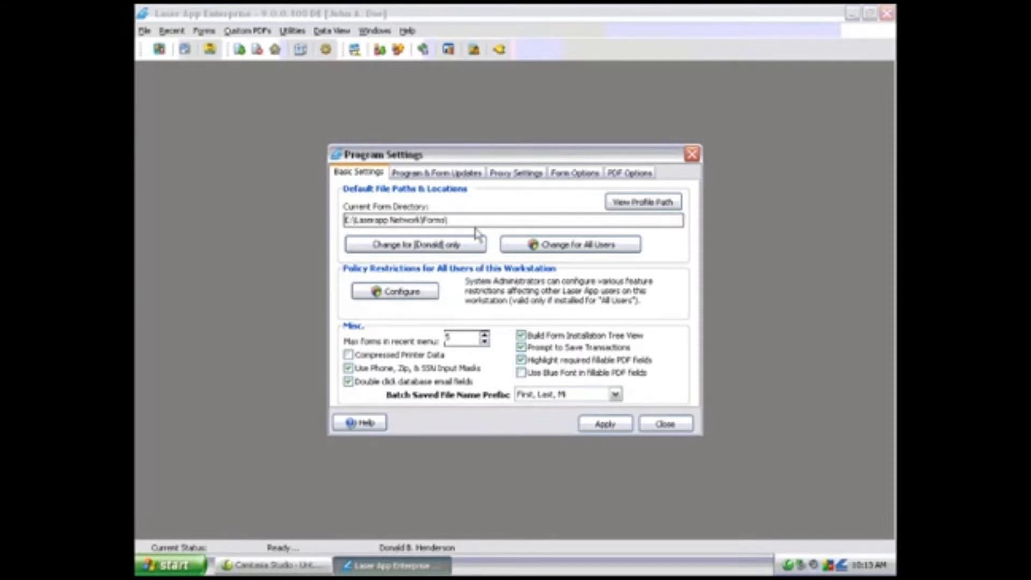
{"action": "left_click", "coordinate": [691, 155]}
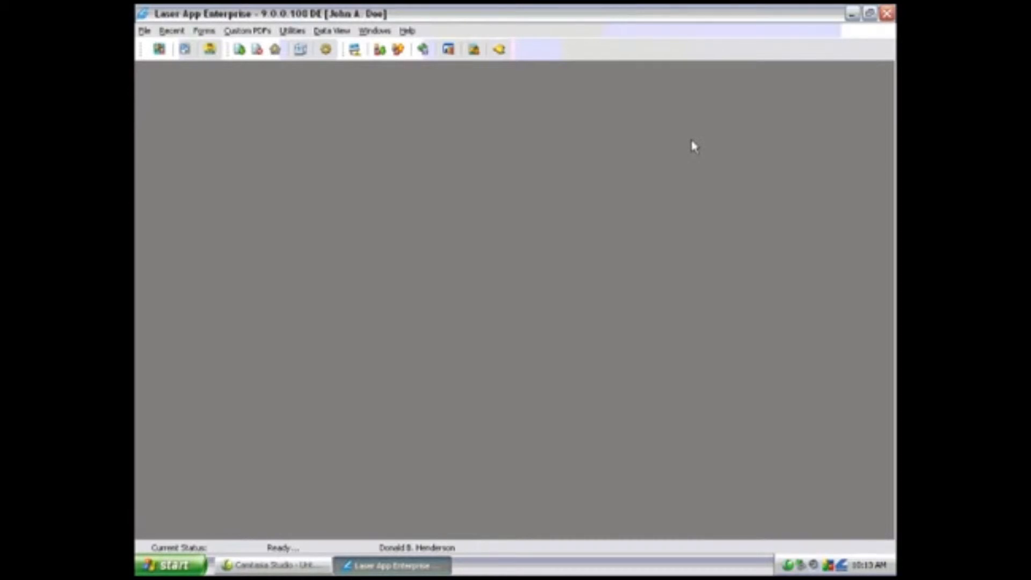
Review the system-wide restrictions and global directories for all users, and close the admin utility and program settings.
{"action": "left_click", "coordinate": [293, 31]}
{"action": "left_click", "coordinate": [323, 164]}
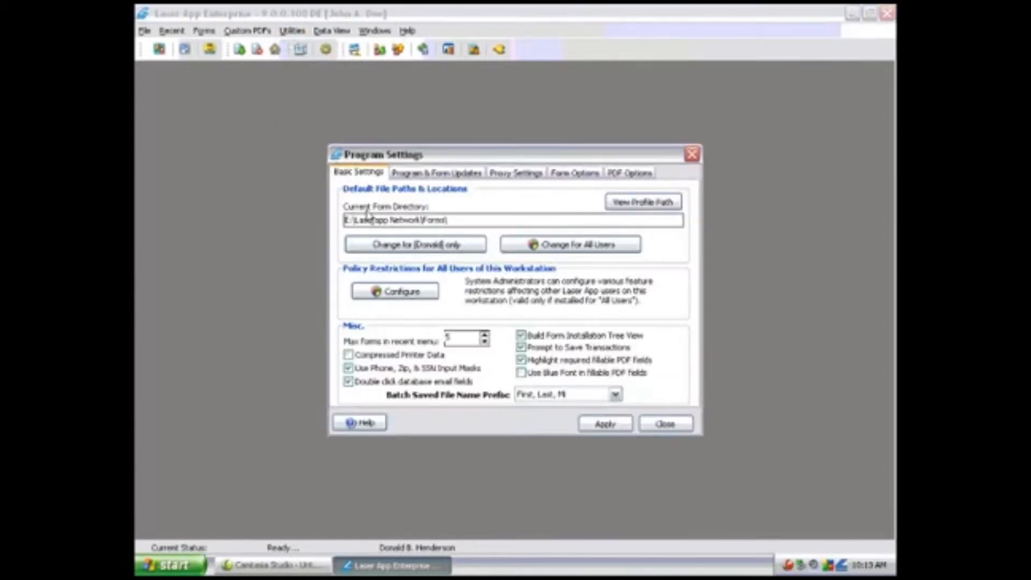
{"action": "left_click", "coordinate": [537, 246]}
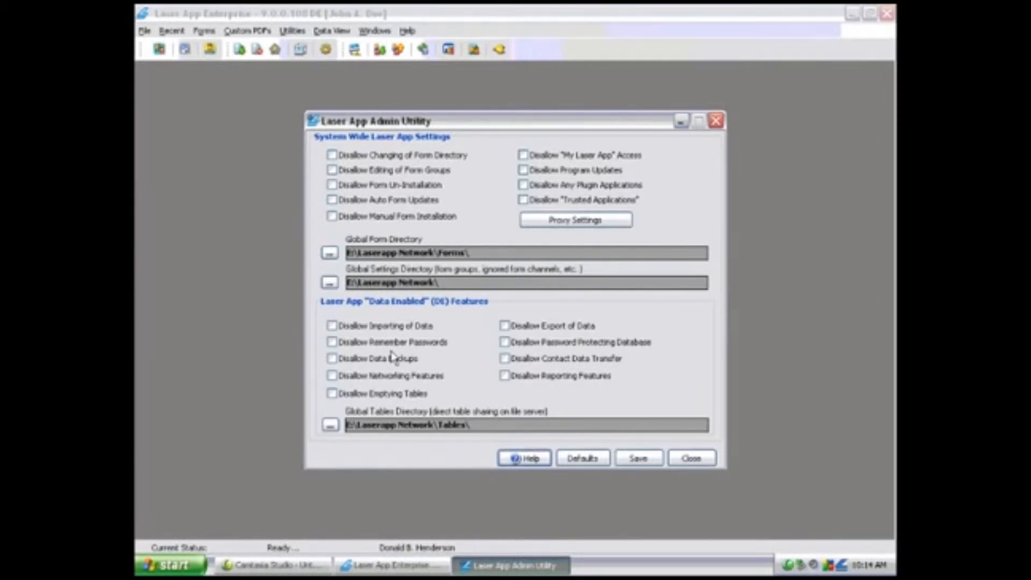
{"action": "left_click", "coordinate": [687, 459]}
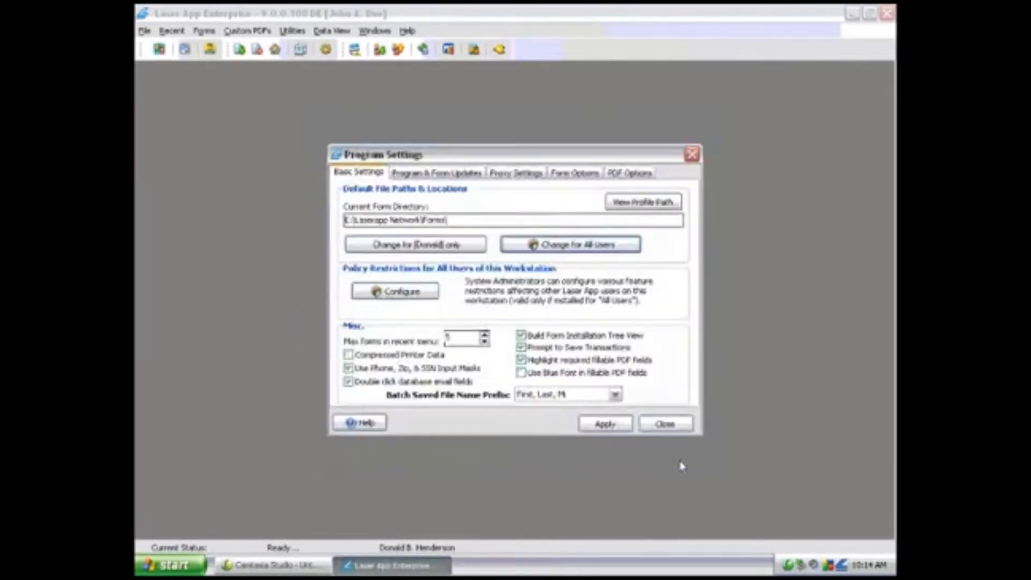
{"action": "left_click", "coordinate": [669, 424]}
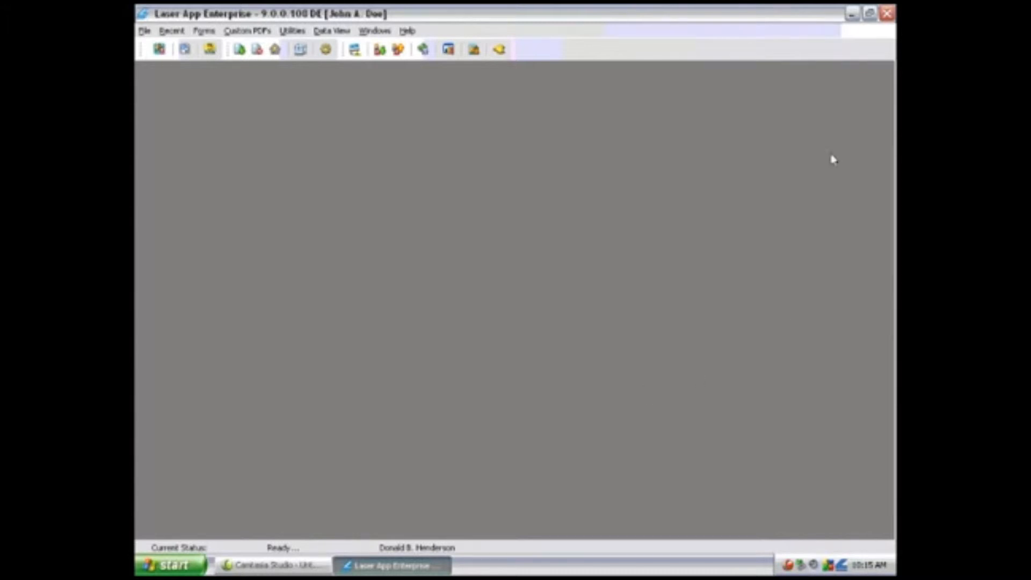
Minimise Laser App Enterprise and move the two template files toward the middle of the desktop's upper edge.
{"action": "left_click", "coordinate": [853, 13]}
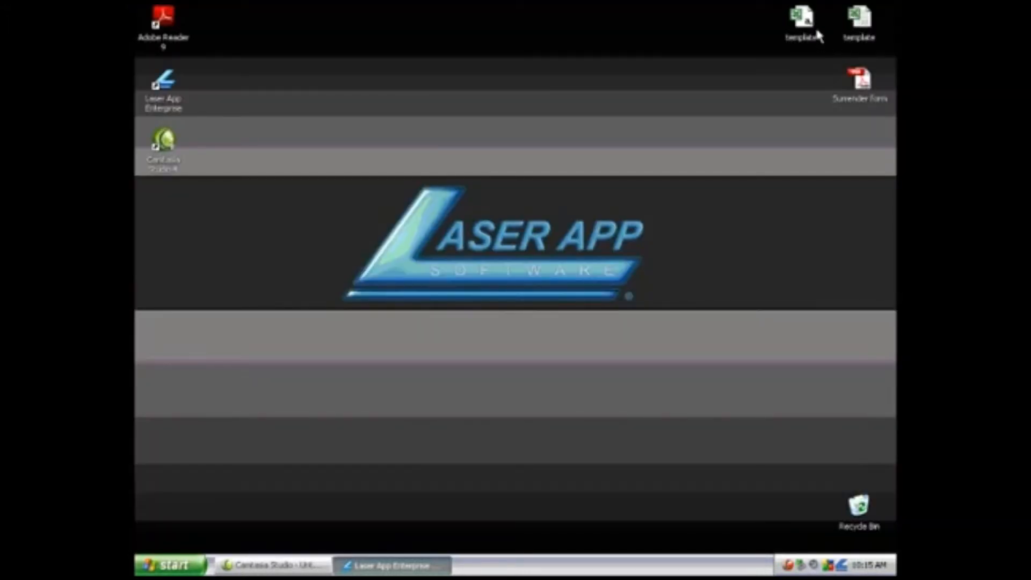
{"action": "left_click_drag", "start_coordinate": [808, 23], "coordinate": [678, 32]}
{"action": "left_click_drag", "start_coordinate": [858, 27], "coordinate": [740, 35]}
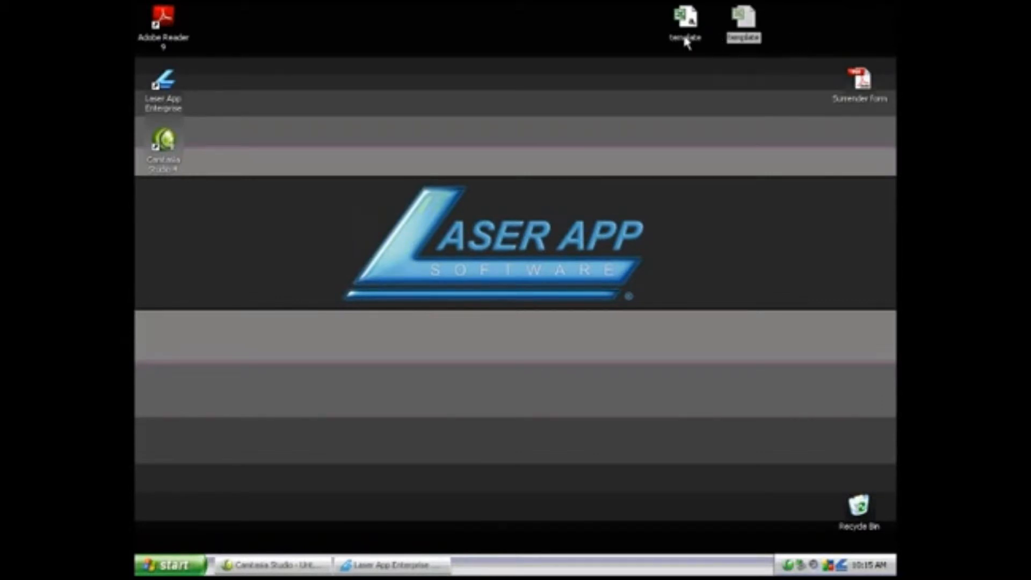
Open the first template file in Excel and delete the Drivers License and DL State columns.
{"action": "double_click", "coordinate": [687, 42]}
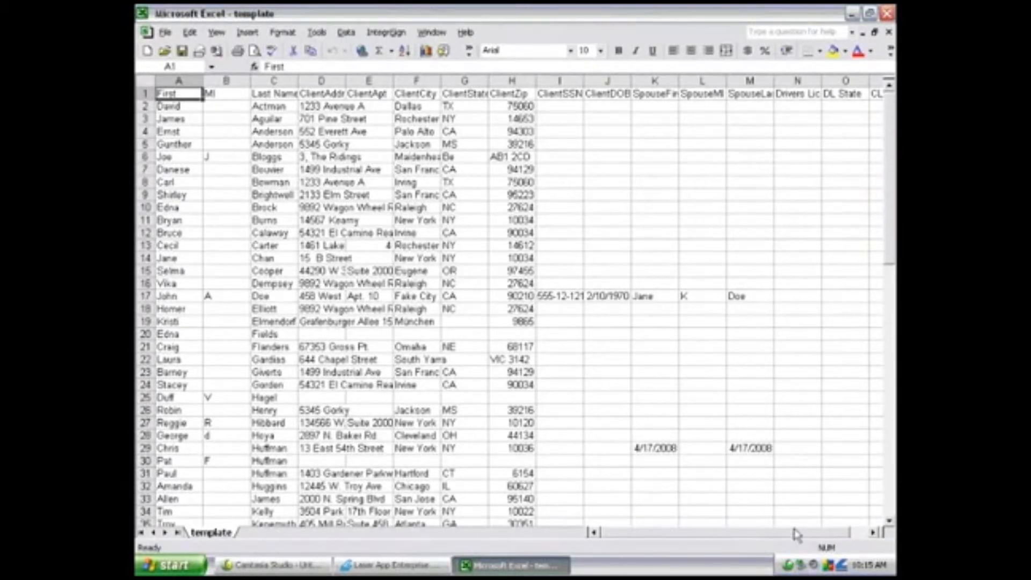
{"action": "left_click_drag", "start_coordinate": [795, 532], "coordinate": [814, 533]}
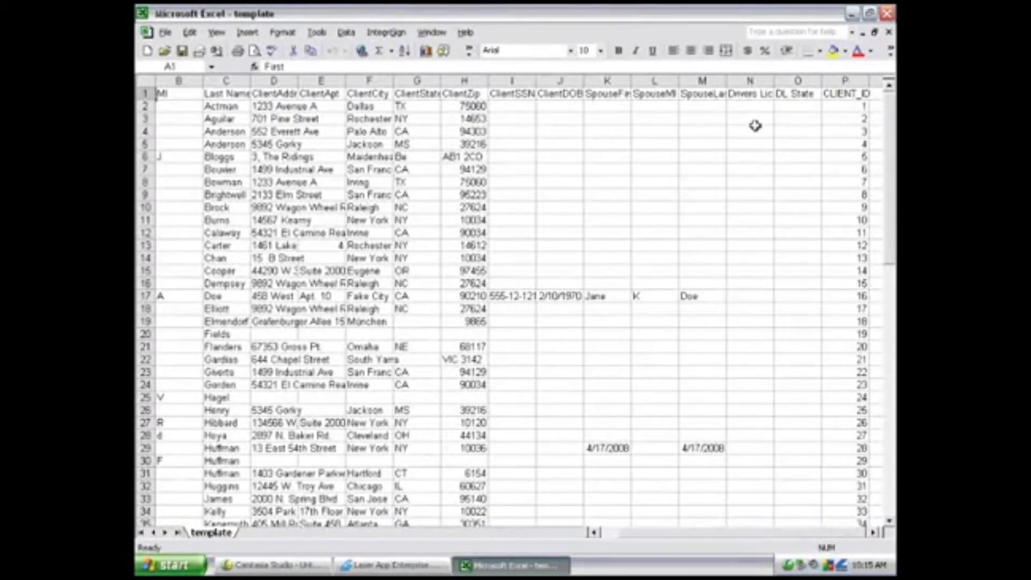
{"action": "left_click", "coordinate": [752, 96]}
{"action": "left_click", "coordinate": [797, 96]}
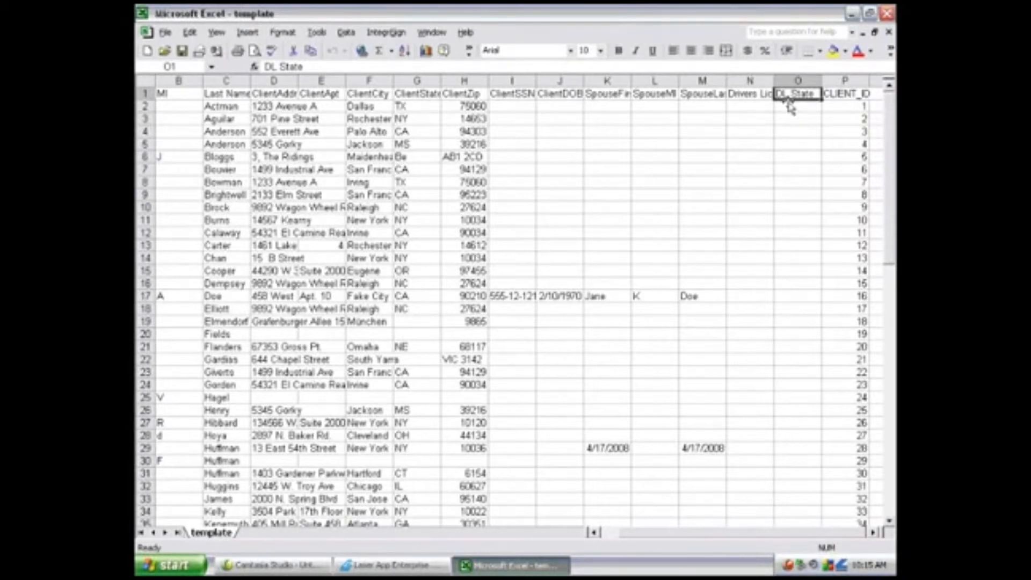
{"action": "left_click", "coordinate": [765, 80]}
{"action": "left_click", "coordinate": [819, 106], "text": "shift"}
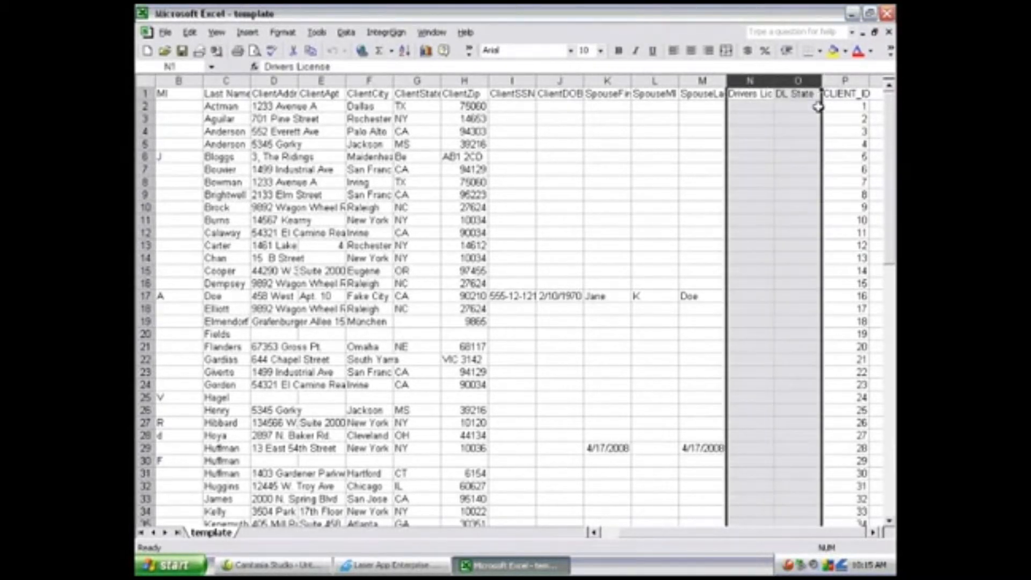
{"action": "right_click", "coordinate": [784, 81]}
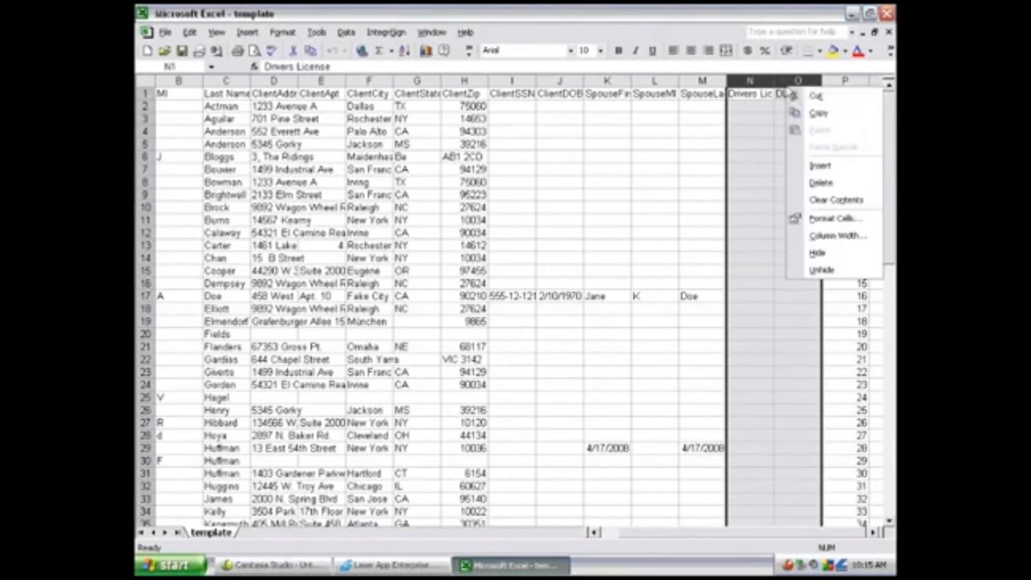
{"action": "left_click", "coordinate": [856, 178]}
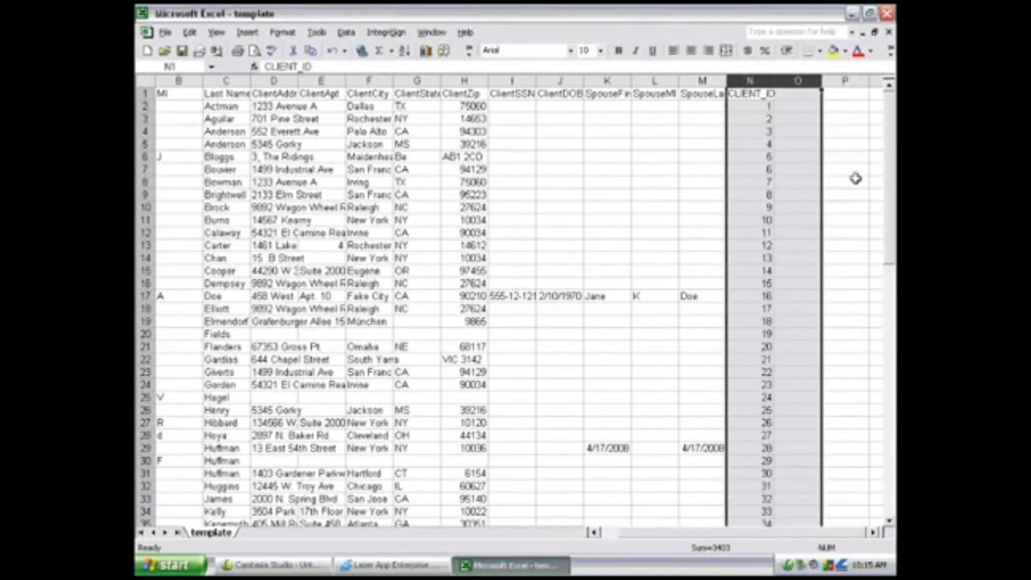
{"action": "left_click", "coordinate": [803, 186]}
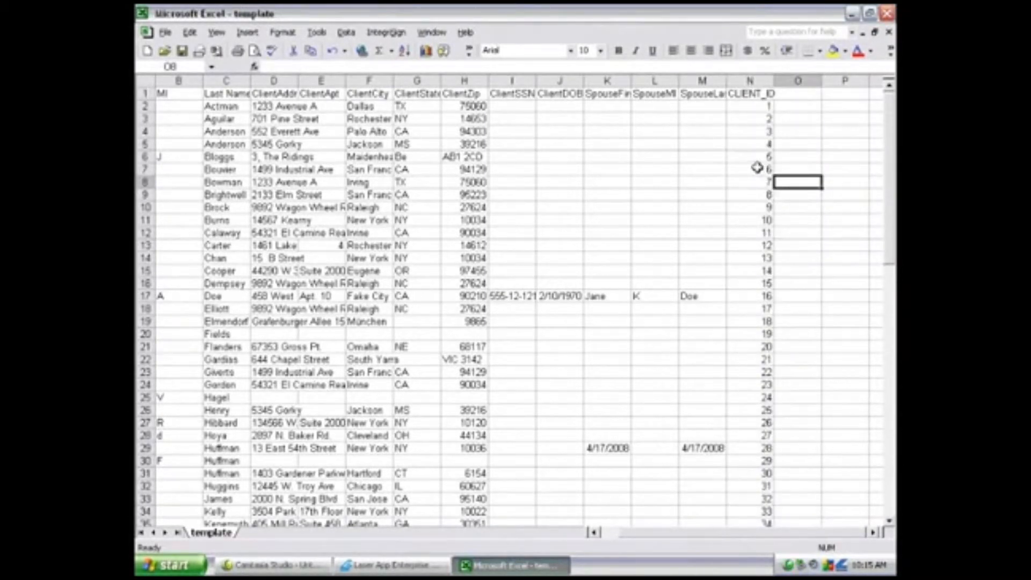
Look through the remaining client data columns of the template sheet, moving back and forth across the rows.
{"action": "key", "text": "Left"}
{"action": "key", "text": "Left"}
{"action": "key", "text": "Left"}
{"action": "key", "text": "Left"}
{"action": "key", "text": "Left"}
{"action": "key", "text": "Left"}
{"action": "key", "text": "Left"}
{"action": "key", "text": "Left"}
{"action": "key", "text": "Left"}
{"action": "key", "text": "Left"}
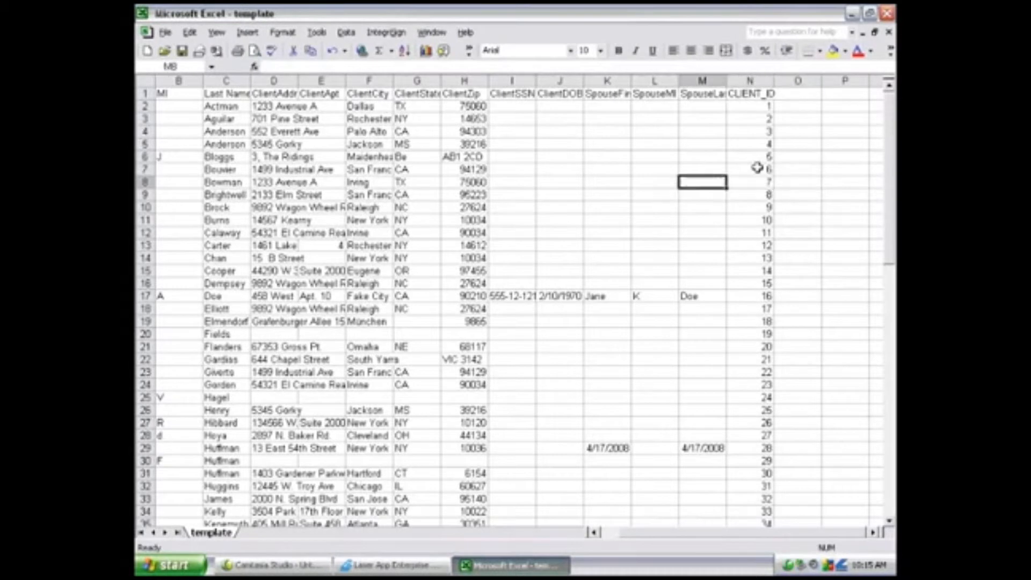
{"action": "key", "text": "Left"}
{"action": "key", "text": "Left"}
{"action": "key", "text": "Left"}
{"action": "key", "text": "Right"}
{"action": "key", "text": "Right"}
{"action": "key", "text": "Right"}
{"action": "key", "text": "Right"}
{"action": "key", "text": "Right"}
{"action": "key", "text": "Right"}
{"action": "key", "text": "Right"}
{"action": "key", "text": "Down"}
{"action": "key", "text": "Down"}
{"action": "key", "text": "Down"}
{"action": "key", "text": "Down"}
{"action": "key", "text": "Down"}
{"action": "key", "text": "Down"}
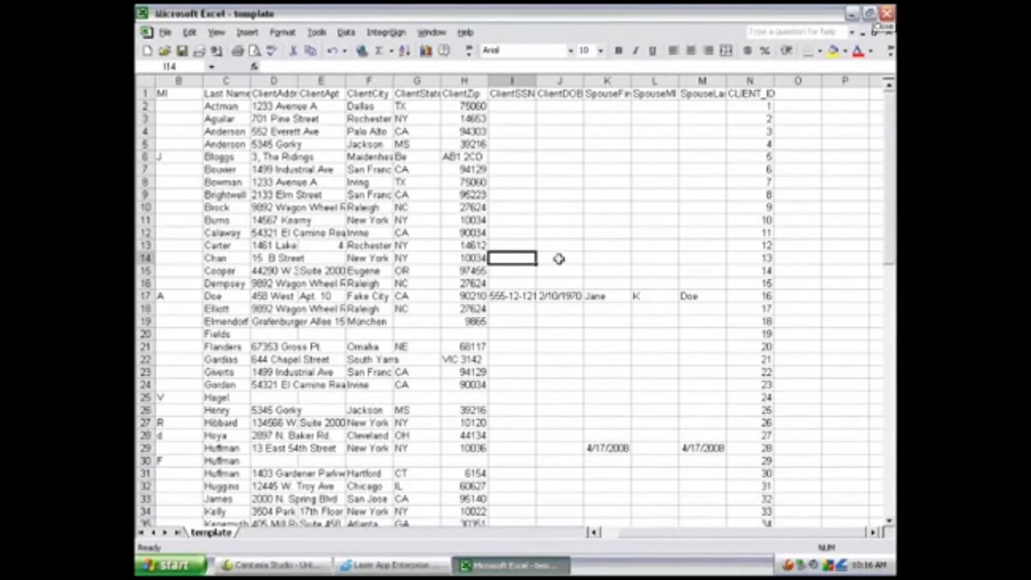
Examine the filled-in ClientSSN cell and the CLIENT_ID numbering from its header past the last record and back up.
{"action": "left_click", "coordinate": [519, 299]}
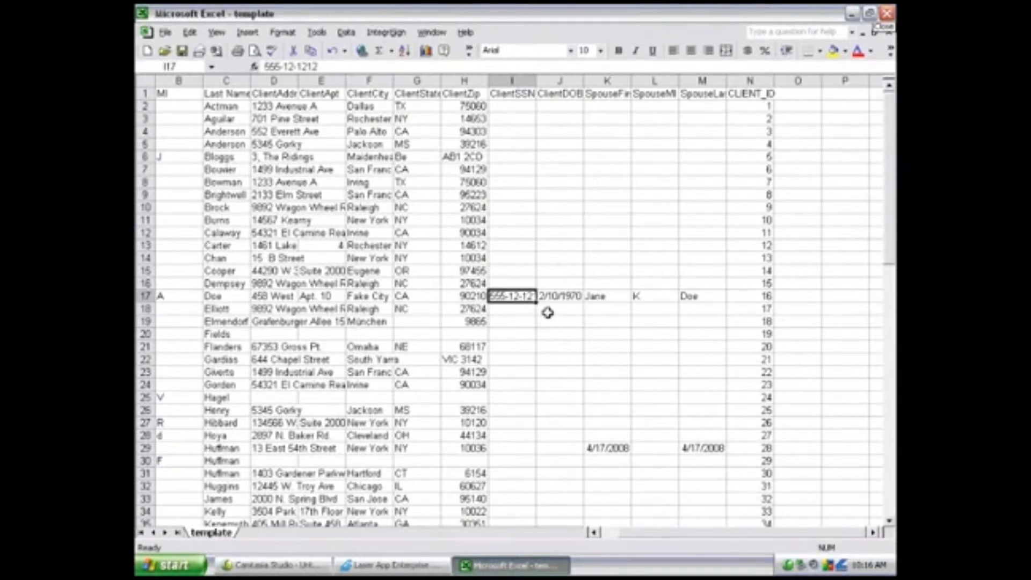
{"action": "left_click", "coordinate": [752, 93]}
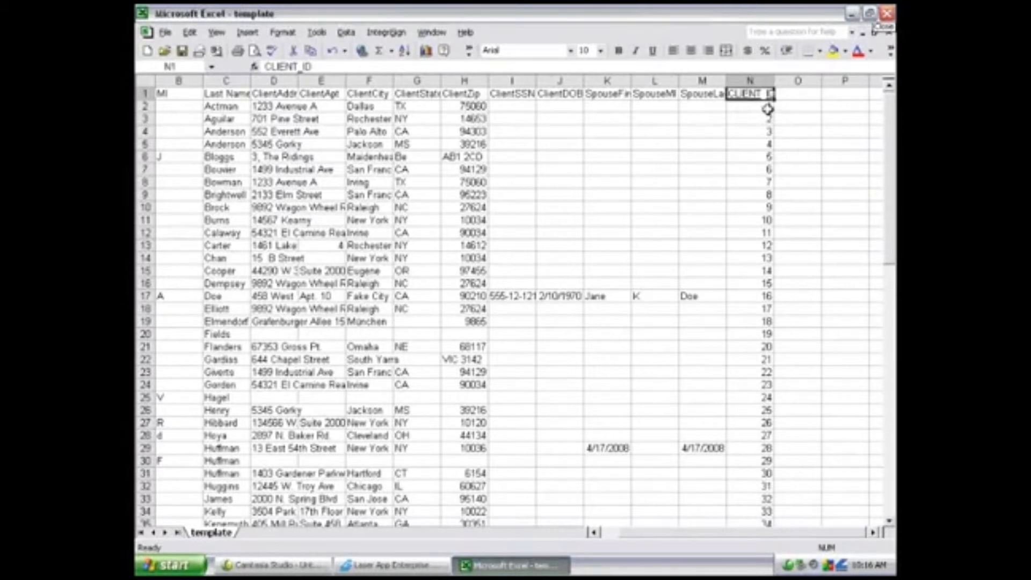
{"action": "left_click", "coordinate": [769, 109]}
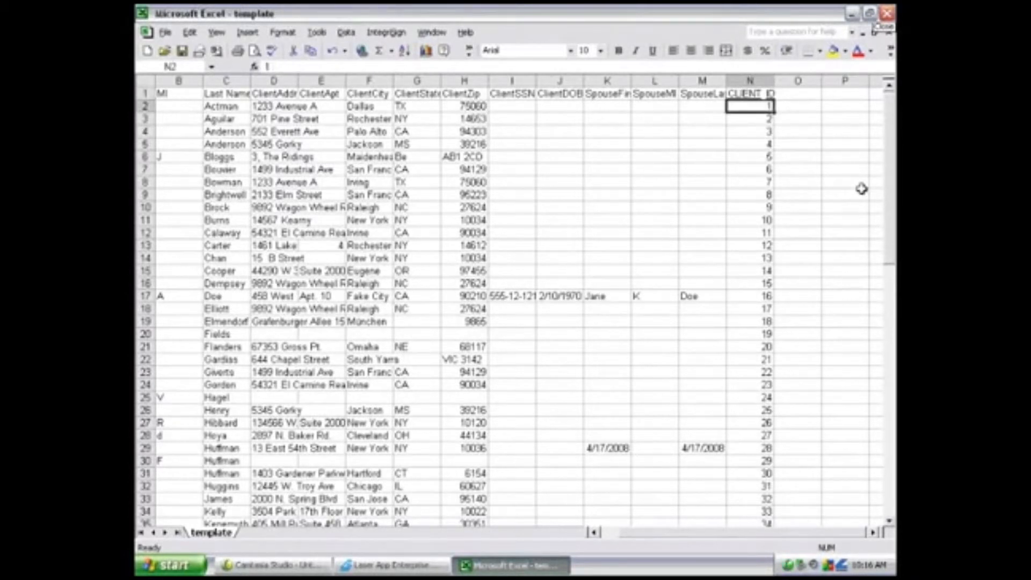
{"action": "key", "text": "Down"}
{"action": "key", "text": "Down"}
{"action": "key", "text": "Down"}
{"action": "key", "text": "Down"}
{"action": "key", "text": "Down"}
{"action": "key", "text": "Down"}
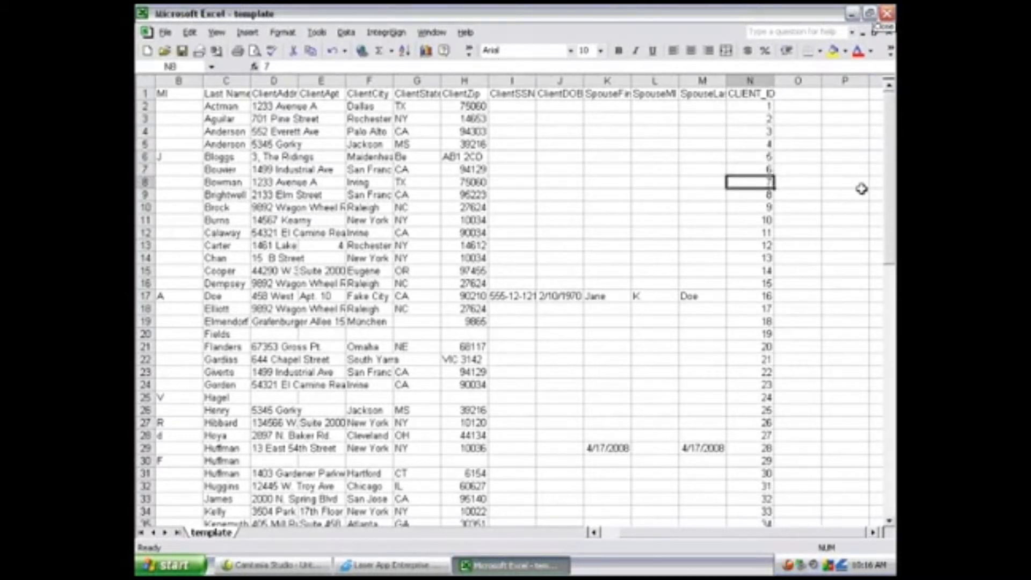
{"action": "key", "text": "Down"}
{"action": "key", "text": "Down"}
{"action": "key", "text": "Down"}
{"action": "key", "text": "Down"}
{"action": "key", "text": "Down"}
{"action": "key", "text": "Down"}
{"action": "key", "text": "Down"}
{"action": "key", "text": "Down"}
{"action": "key", "text": "Down"}
{"action": "key", "text": "Down"}
{"action": "key", "text": "Down"}
{"action": "key", "text": "Down"}
{"action": "key", "text": "Down"}
{"action": "key", "text": "Down"}
{"action": "key", "text": "Down"}
{"action": "key", "text": "Down"}
{"action": "key", "text": "Down"}
{"action": "key", "text": "Down"}
{"action": "key", "text": "Down"}
{"action": "key", "text": "Down"}
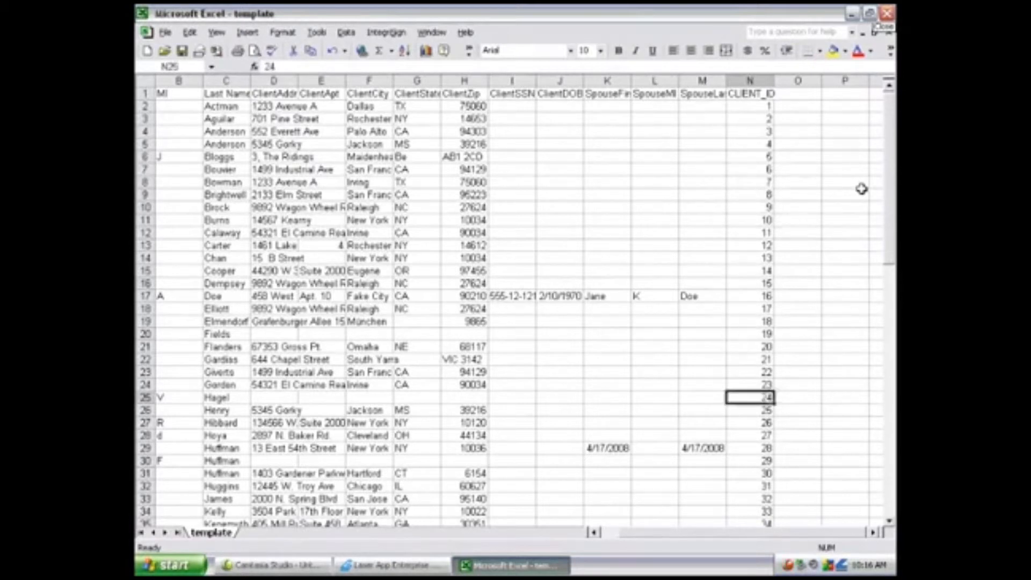
{"action": "key", "text": "Down"}
{"action": "key", "text": "Down"}
{"action": "key", "text": "Down"}
{"action": "key", "text": "Down"}
{"action": "key", "text": "Down"}
{"action": "key", "text": "Down"}
{"action": "key", "text": "Down"}
{"action": "key", "text": "Down"}
{"action": "key", "text": "Down"}
{"action": "key", "text": "Down"}
{"action": "key", "text": "Down"}
{"action": "key", "text": "Down"}
{"action": "key", "text": "Down"}
{"action": "key", "text": "Down"}
{"action": "key", "text": "Down"}
{"action": "key", "text": "Down"}
{"action": "key", "text": "Down"}
{"action": "key", "text": "Down"}
{"action": "key", "text": "Down"}
{"action": "key", "text": "Down"}
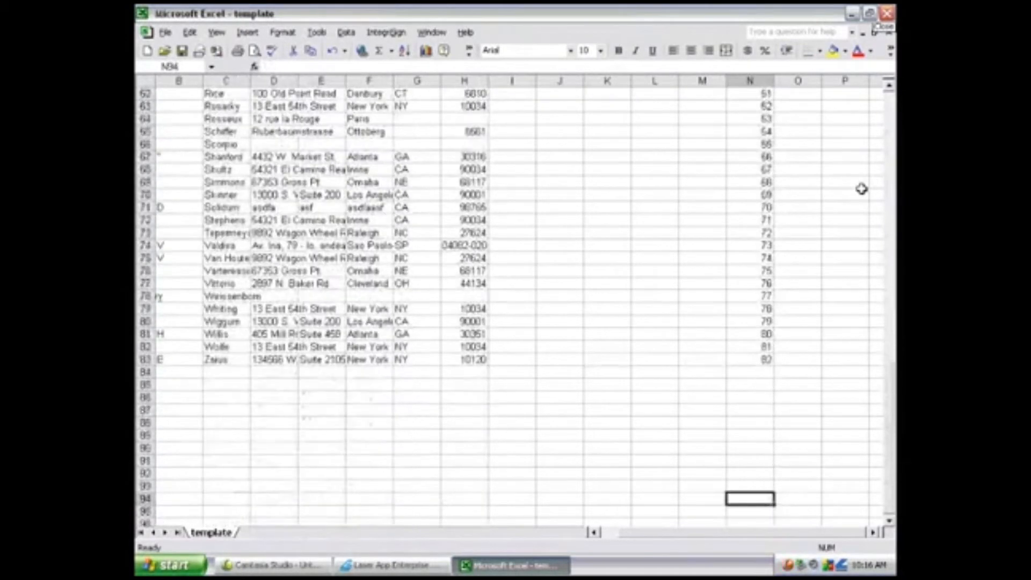
{"action": "key", "text": "Up"}
{"action": "key", "text": "Up"}
{"action": "key", "text": "Up"}
{"action": "key", "text": "Up"}
{"action": "key", "text": "Up"}
{"action": "key", "text": "Up"}
{"action": "key", "text": "Up"}
{"action": "key", "text": "Up"}
{"action": "key", "text": "Up"}
{"action": "key", "text": "Up"}
{"action": "key", "text": "Up"}
{"action": "key", "text": "Up"}
{"action": "key", "text": "Up"}
{"action": "key", "text": "Up"}
{"action": "key", "text": "Up"}
{"action": "key", "text": "Up"}
{"action": "key", "text": "Up"}
{"action": "key", "text": "Up"}
{"action": "key", "text": "Up"}
{"action": "key", "text": "Up"}
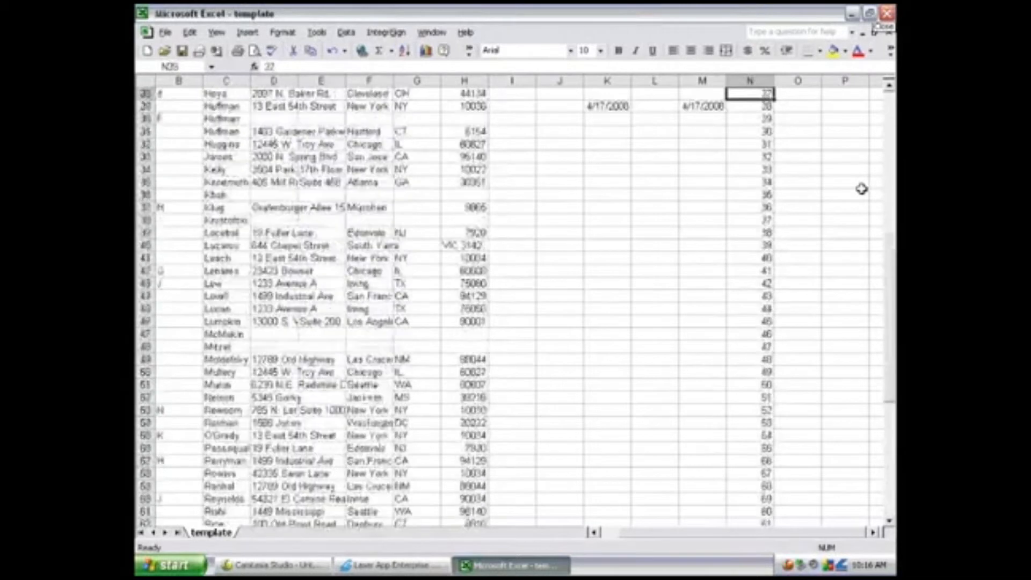
{"action": "key", "text": "Up"}
{"action": "key", "text": "Up"}
{"action": "key", "text": "Up"}
{"action": "key", "text": "Up"}
{"action": "key", "text": "Up"}
{"action": "key", "text": "Up"}
{"action": "key", "text": "Up"}
{"action": "key", "text": "Up"}
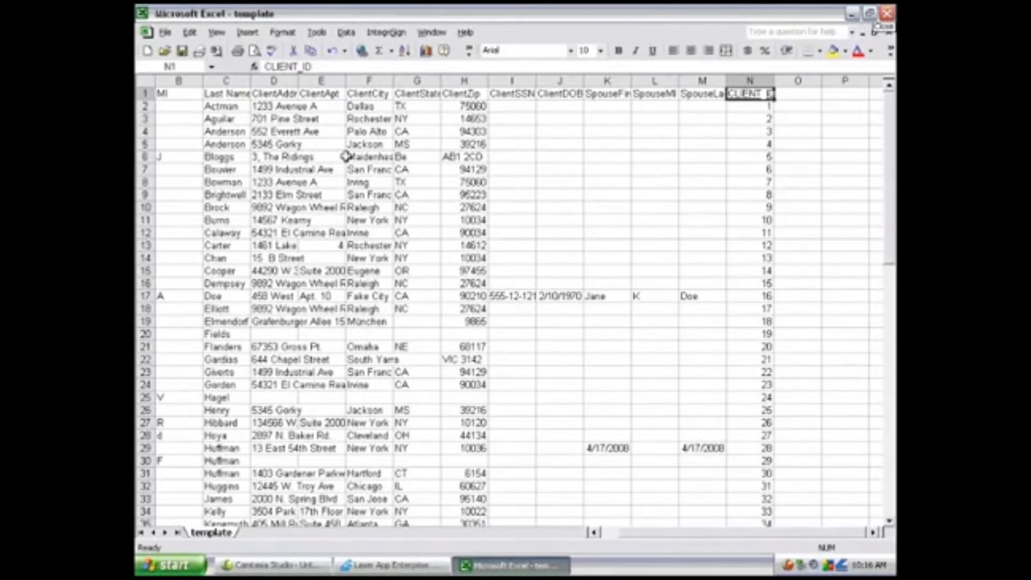
Review the header row from the First name column across the client name and address fields and back.
{"action": "left_click", "coordinate": [165, 94]}
{"action": "key", "text": "Left"}
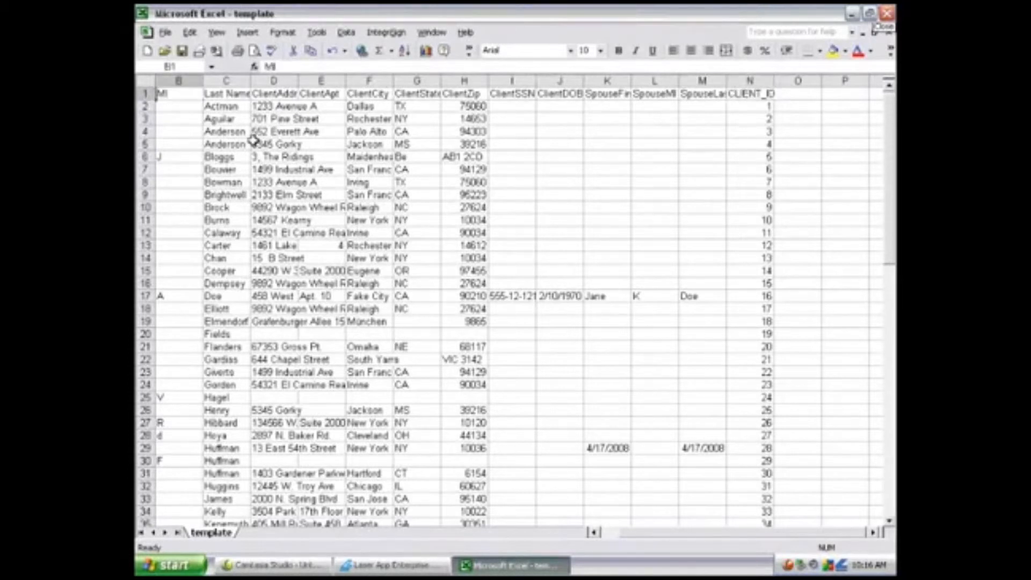
{"action": "key", "text": "Right"}
{"action": "key", "text": "Right"}
{"action": "key", "text": "Right"}
{"action": "key", "text": "Right"}
{"action": "key", "text": "Right"}
{"action": "key", "text": "Right"}
{"action": "key", "text": "Right"}
{"action": "key", "text": "Right"}
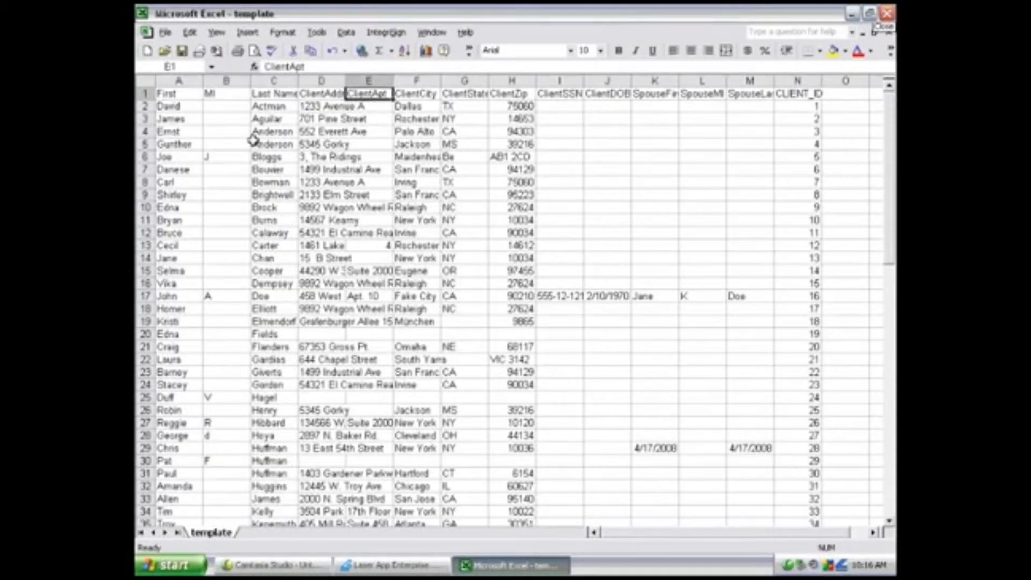
{"action": "key", "text": "Left"}
{"action": "key", "text": "Left"}
{"action": "key", "text": "Left"}
{"action": "key", "text": "Left"}
{"action": "key", "text": "Left"}
{"action": "key", "text": "Left"}
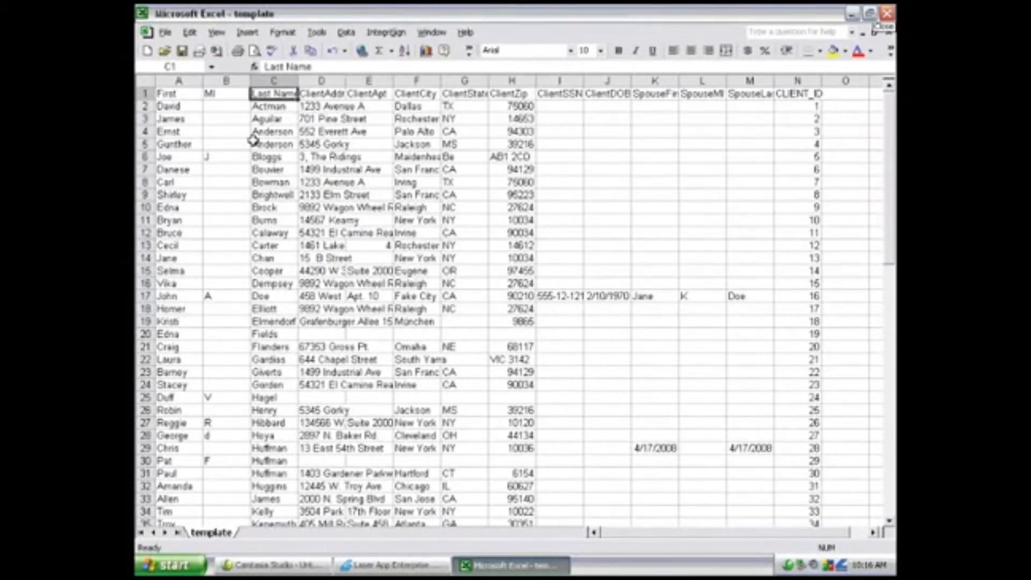
{"action": "key", "text": "Left"}
{"action": "key", "text": "Left"}
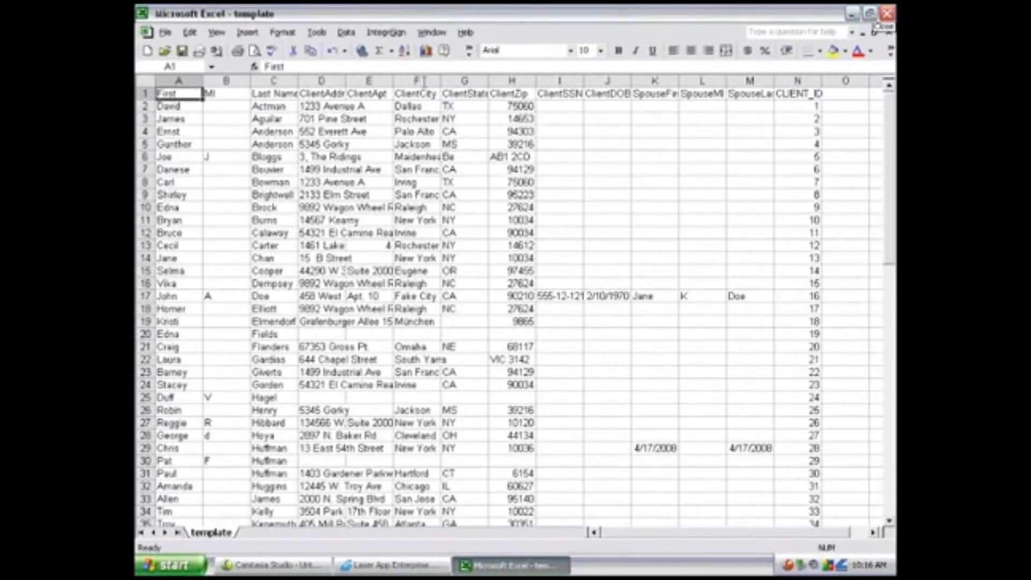
Save the template sheet to the desktop in CSV (Comma delimited) format, replacing the existing file, and close Excel.
{"action": "left_click", "coordinate": [182, 51]}
{"action": "left_click", "coordinate": [459, 346]}
{"action": "left_click", "coordinate": [887, 12]}
{"action": "left_click", "coordinate": [457, 330]}
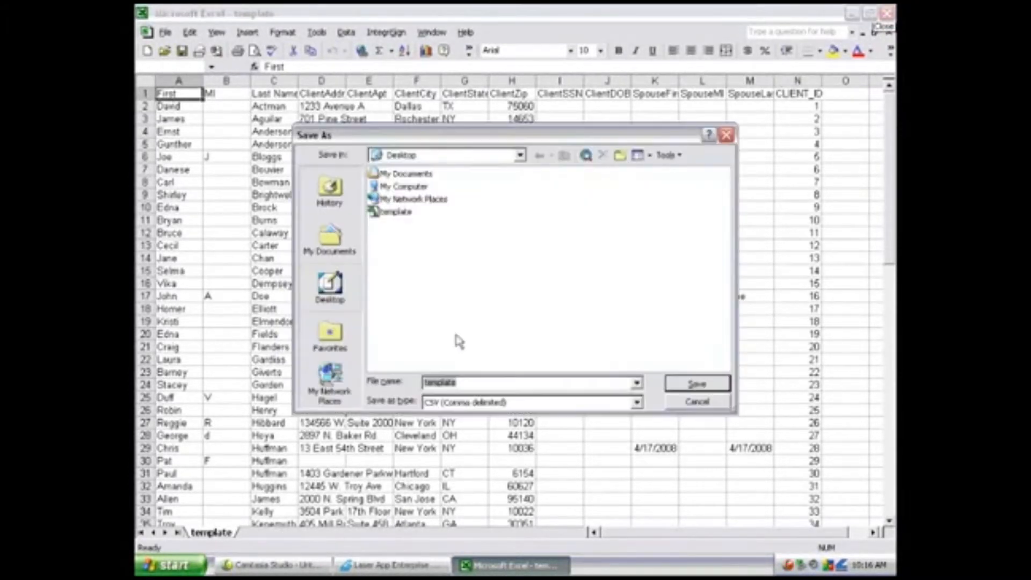
{"action": "key", "text": "Return"}
{"action": "left_click", "coordinate": [470, 331]}
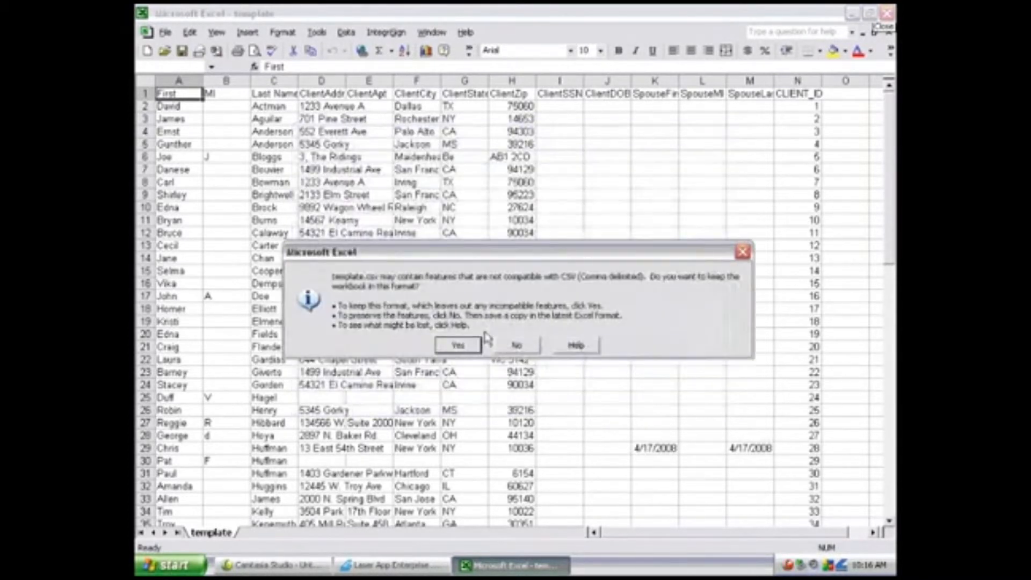
{"action": "key", "text": "Return"}
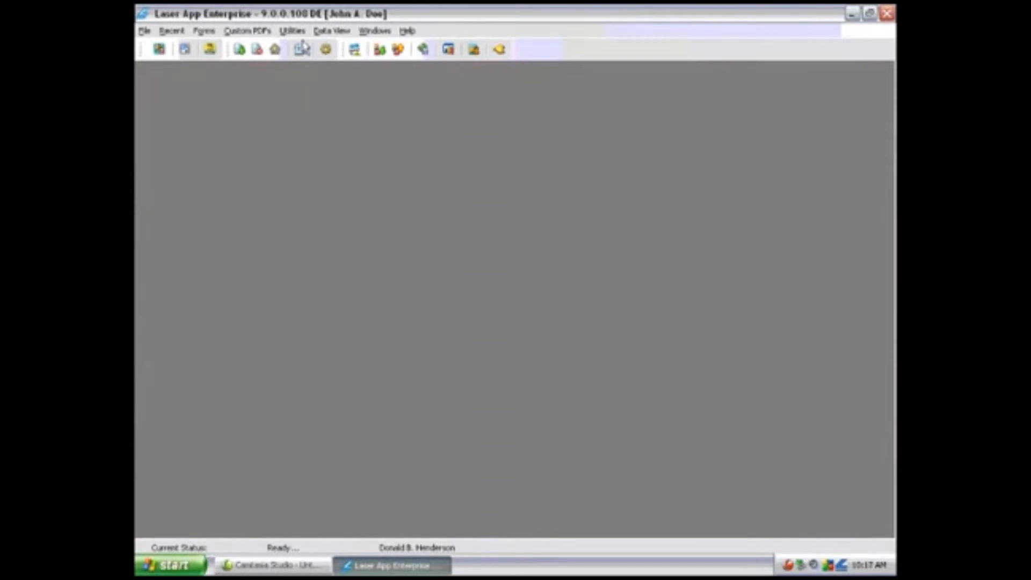
Create a new data import configuration in Laser App Enterprise with Contact Records as the import destination.
{"action": "left_click", "coordinate": [302, 34]}
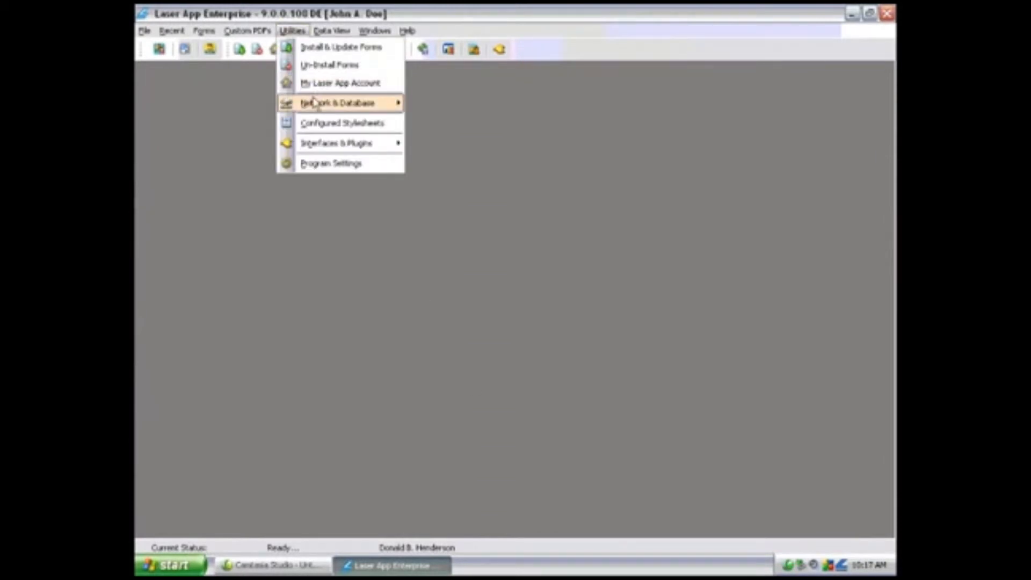
{"action": "mouse_move", "coordinate": [306, 103]}
{"action": "mouse_move", "coordinate": [471, 125]}
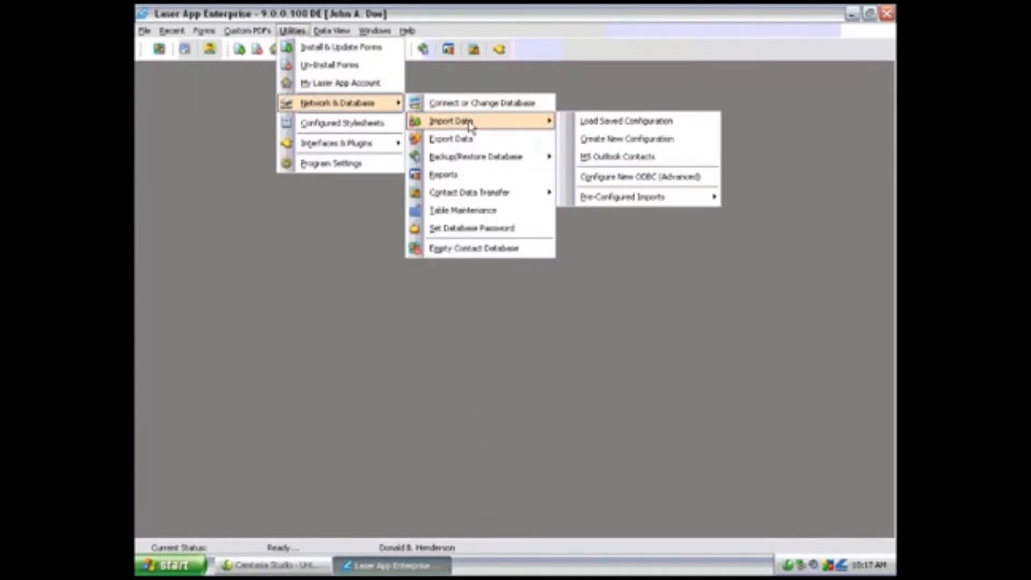
{"action": "left_click", "coordinate": [602, 141]}
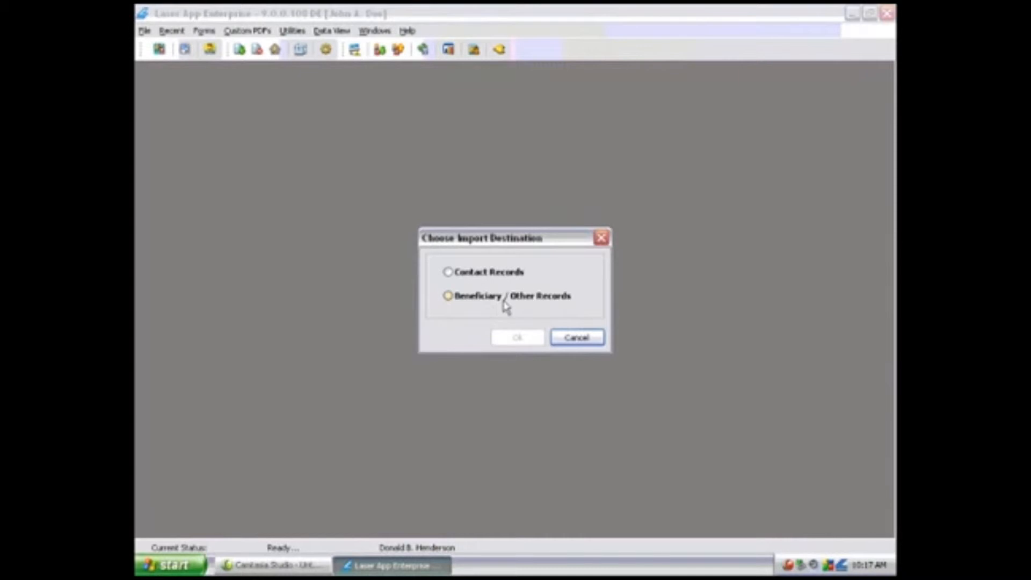
{"action": "left_click", "coordinate": [467, 276]}
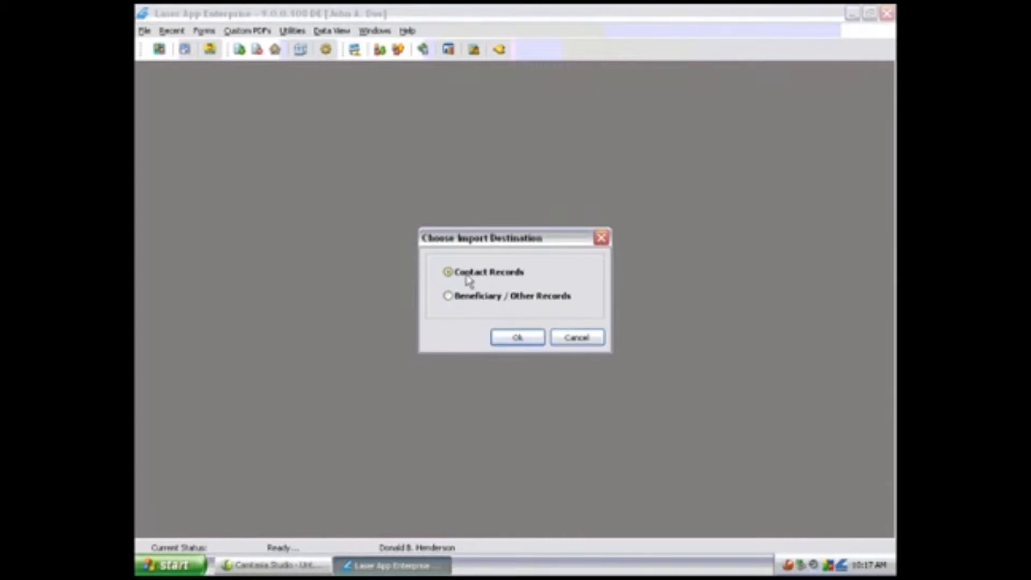
{"action": "left_click", "coordinate": [516, 337]}
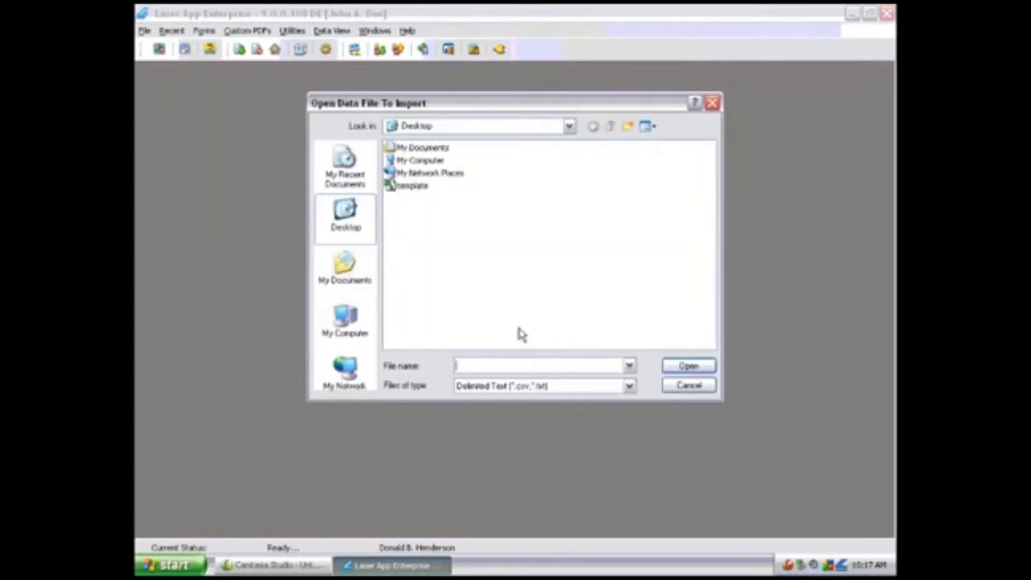
Open the desktop's template file as the Delimited Text data file to import.
{"action": "left_click", "coordinate": [536, 391]}
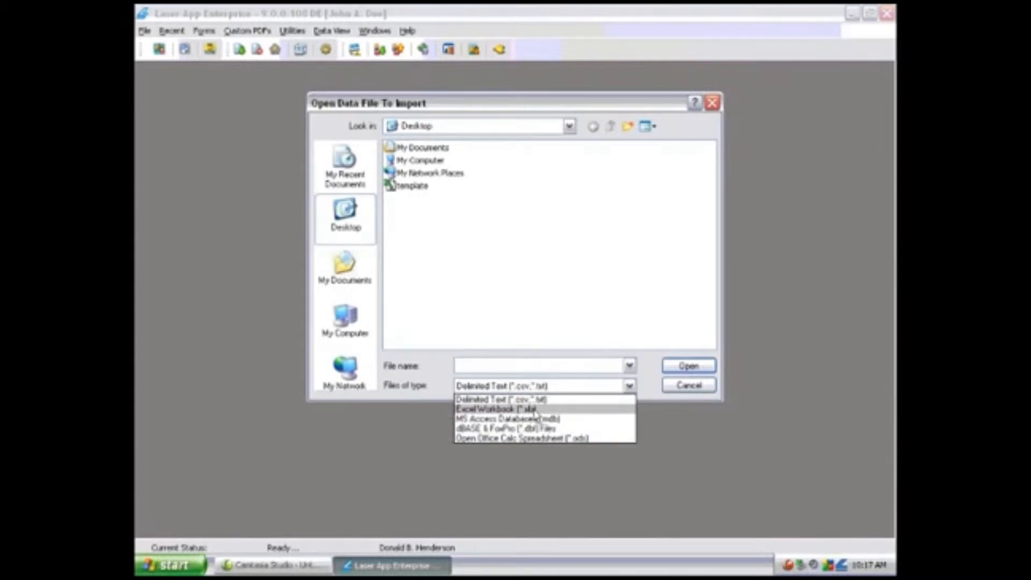
{"action": "left_click", "coordinate": [533, 399]}
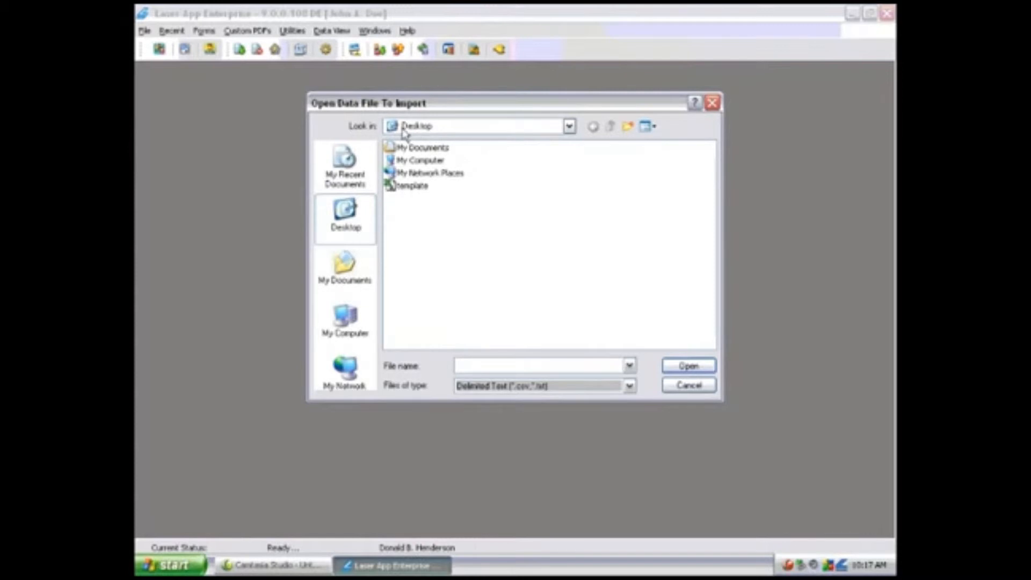
{"action": "left_click", "coordinate": [400, 188]}
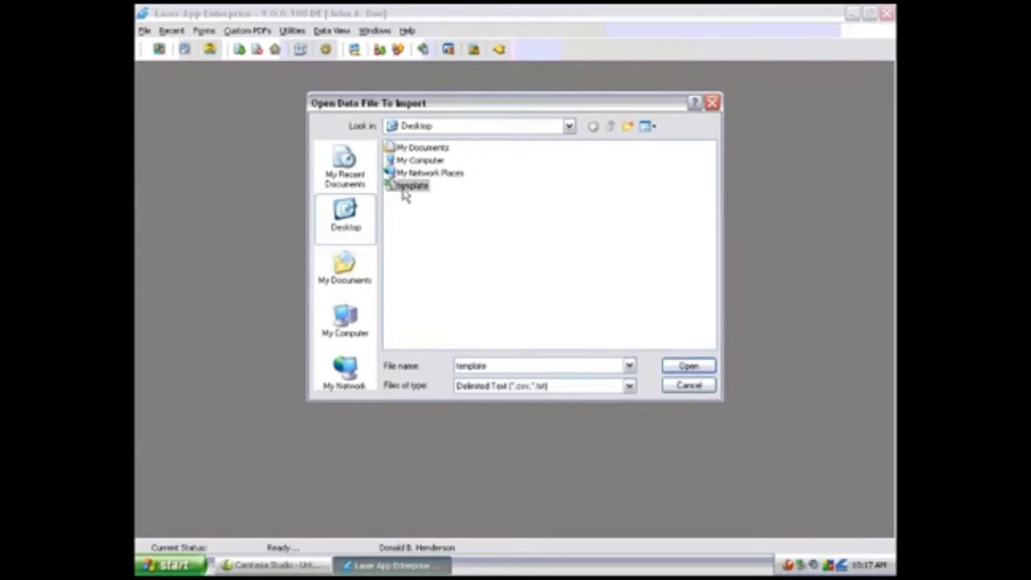
{"action": "left_click", "coordinate": [676, 370]}
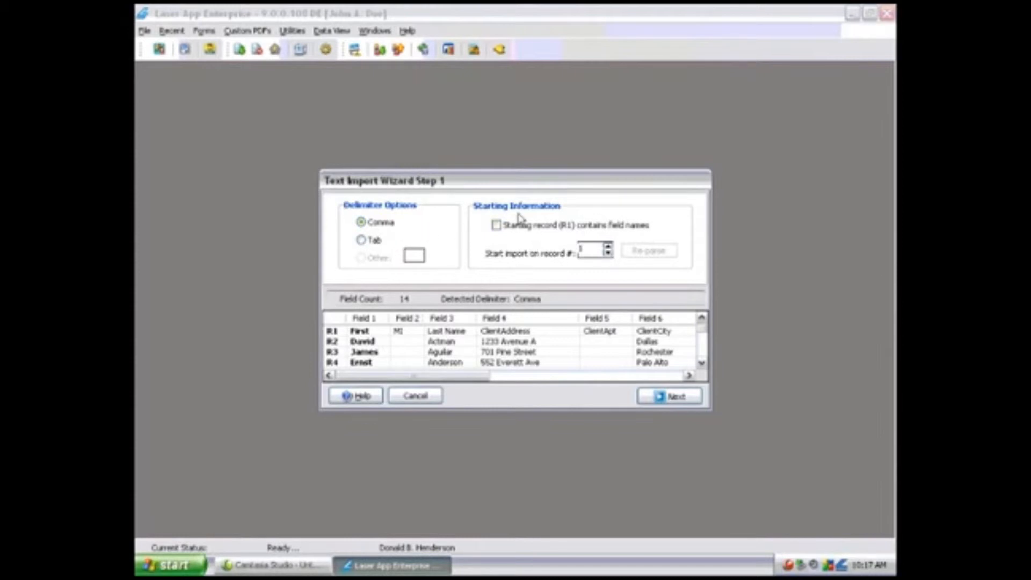
Mark the starting record as containing field names and set the import's date format to month/day/year.
{"action": "left_click", "coordinate": [497, 226]}
{"action": "left_click", "coordinate": [672, 410]}
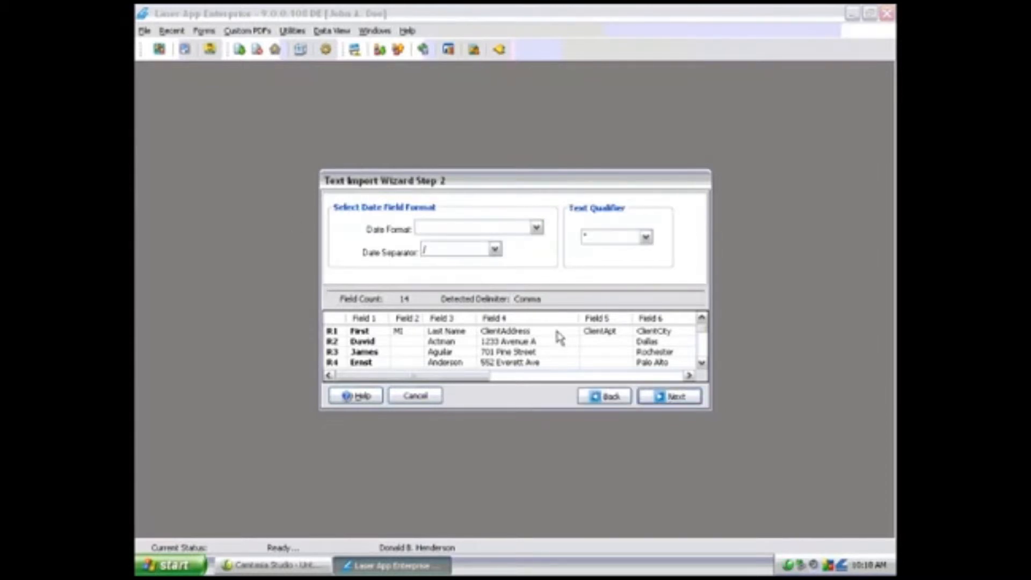
{"action": "left_click", "coordinate": [529, 230]}
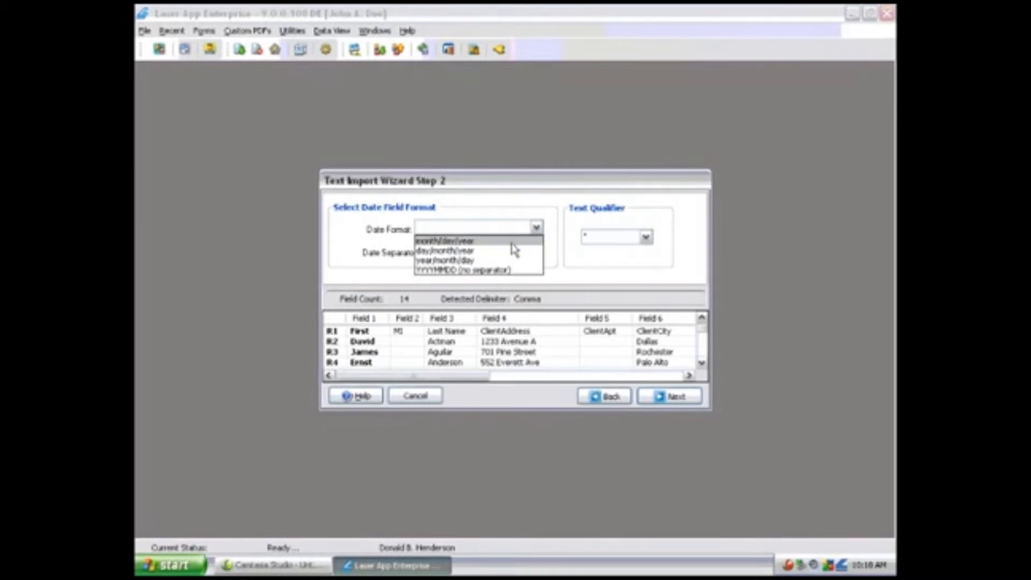
{"action": "left_click", "coordinate": [512, 242]}
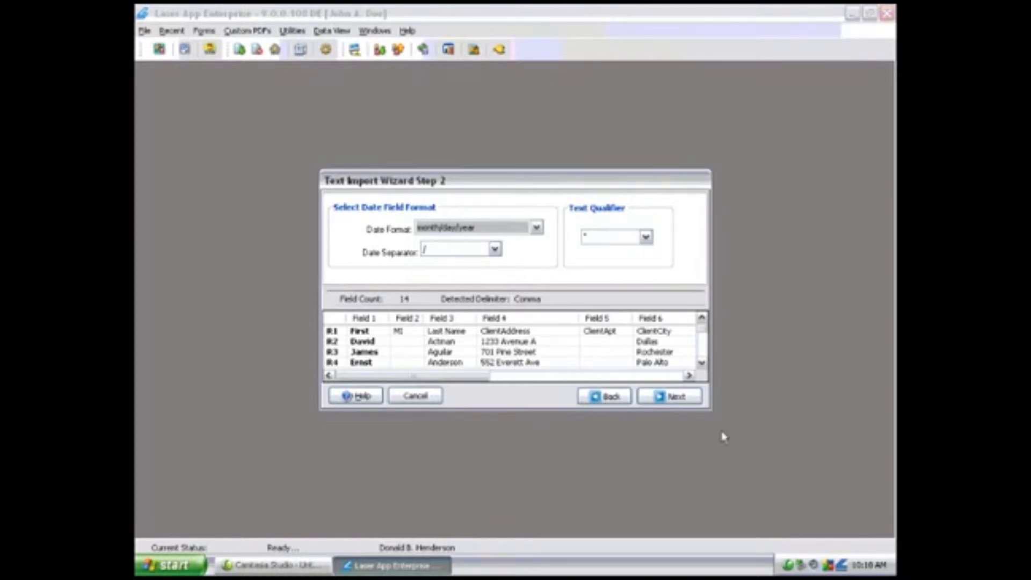
{"action": "left_click", "coordinate": [670, 398]}
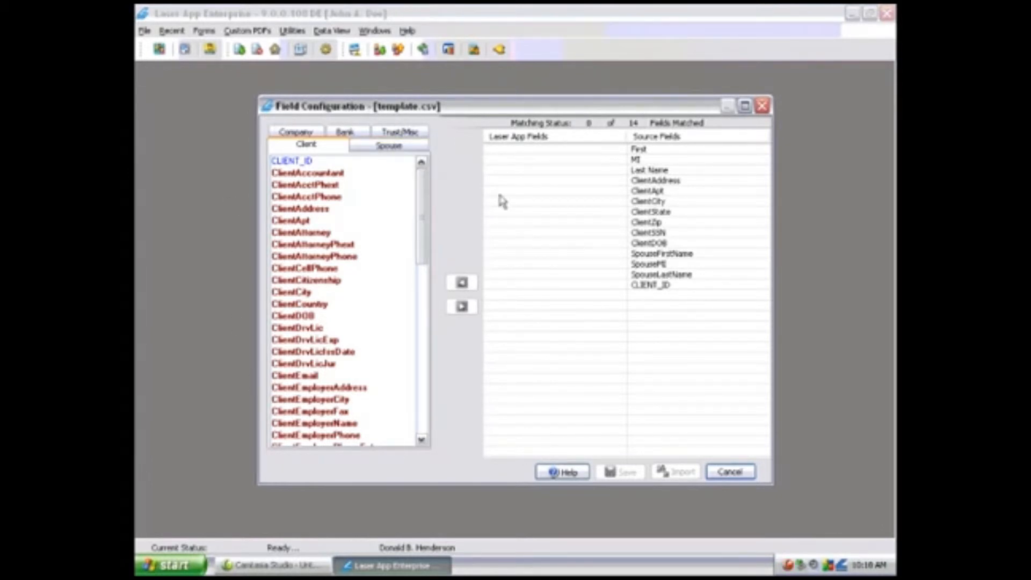
Match the source field First to the Laser App field ClientFirstName.
{"action": "left_click", "coordinate": [646, 155]}
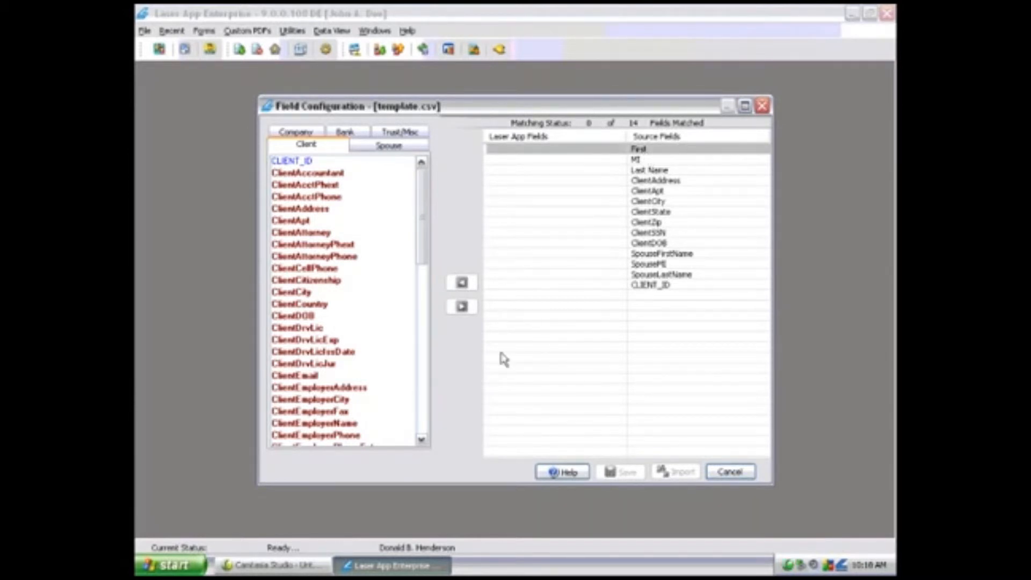
{"action": "left_click_drag", "start_coordinate": [418, 218], "coordinate": [424, 278]}
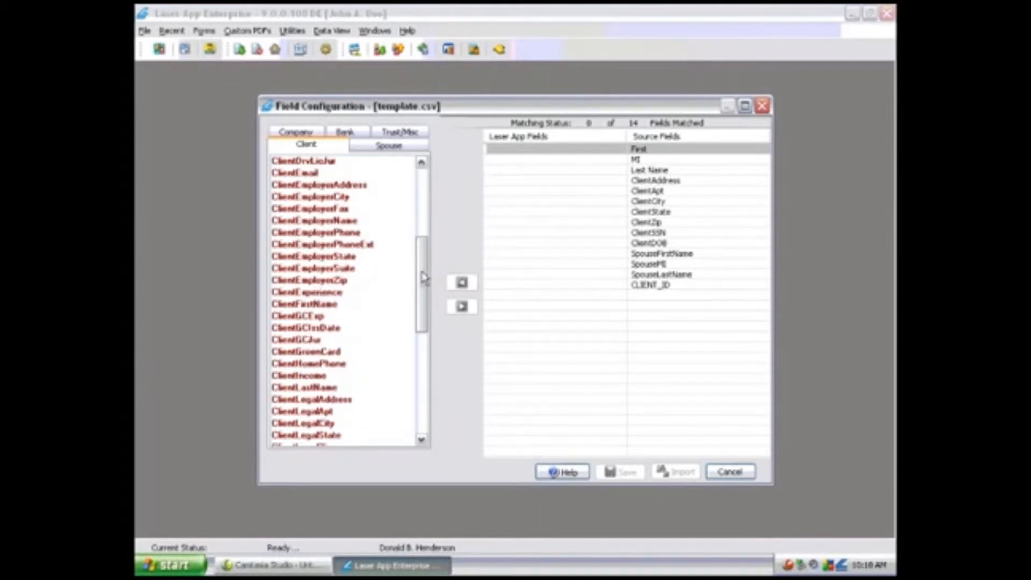
{"action": "left_click", "coordinate": [316, 304]}
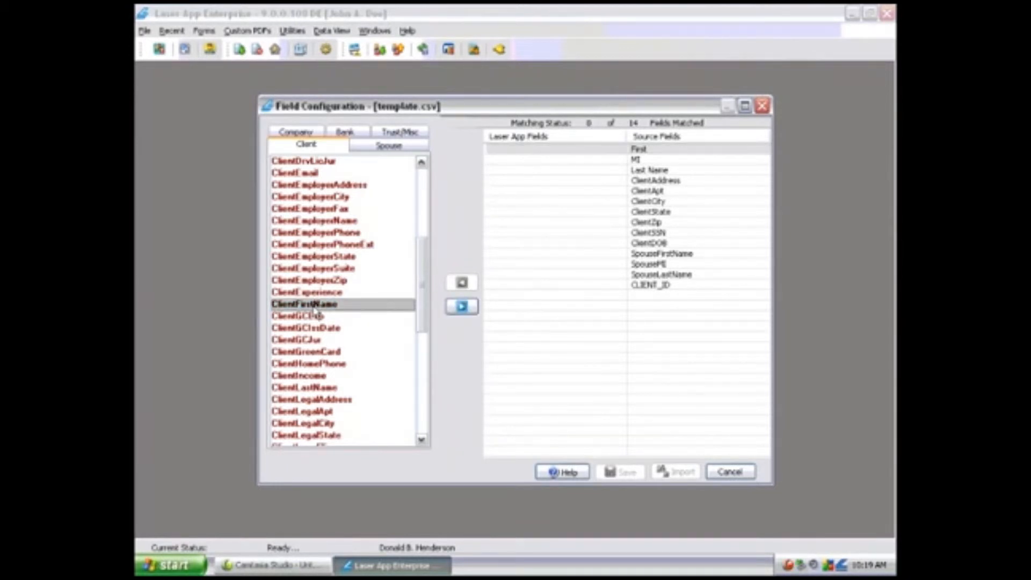
{"action": "left_click", "coordinate": [462, 307]}
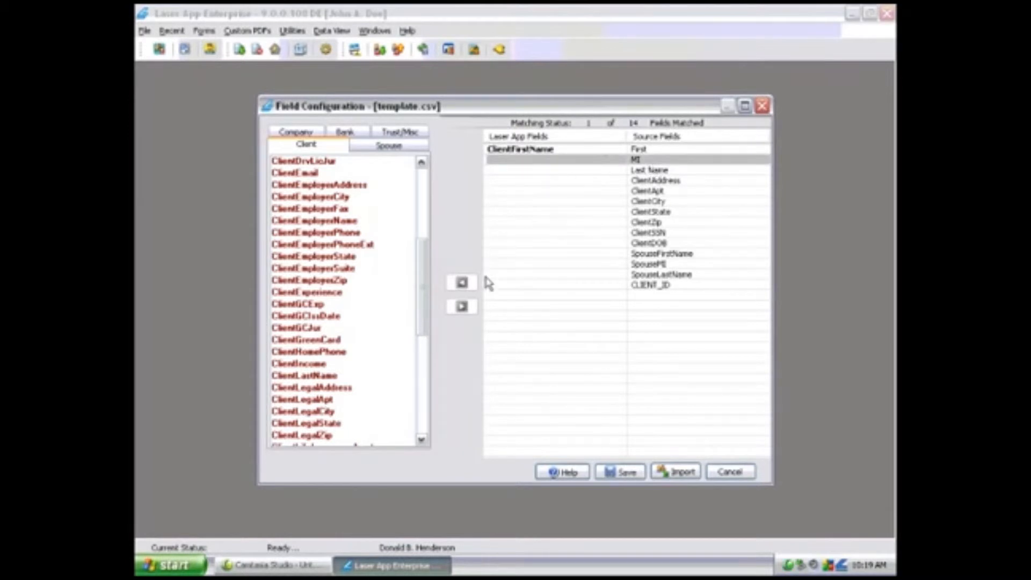
Match the source fields MI and Last Name to the Laser App fields ClientMI and ClientLastName.
{"action": "left_click_drag", "start_coordinate": [424, 293], "coordinate": [425, 337]}
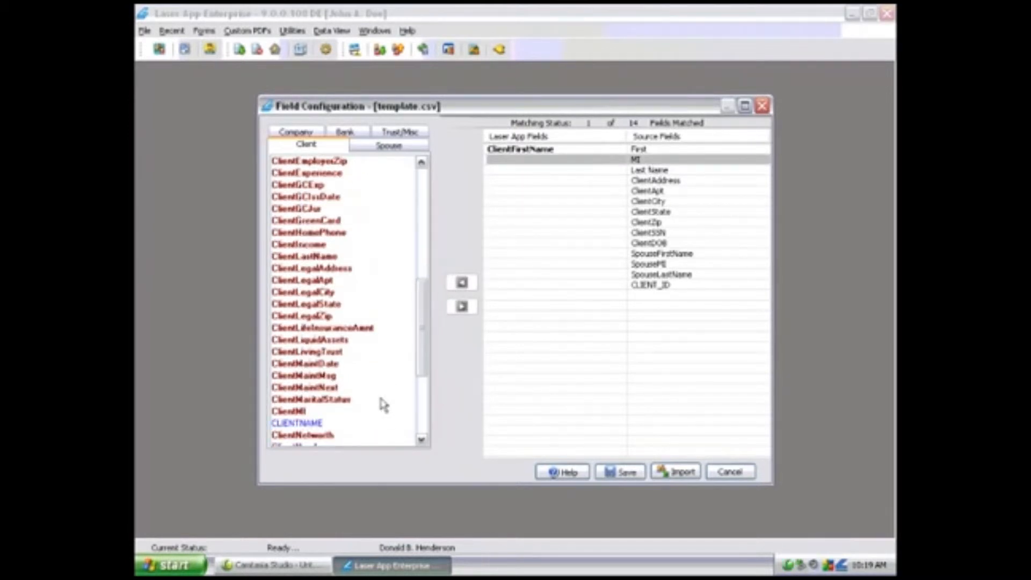
{"action": "left_click", "coordinate": [331, 412]}
{"action": "left_click", "coordinate": [458, 310]}
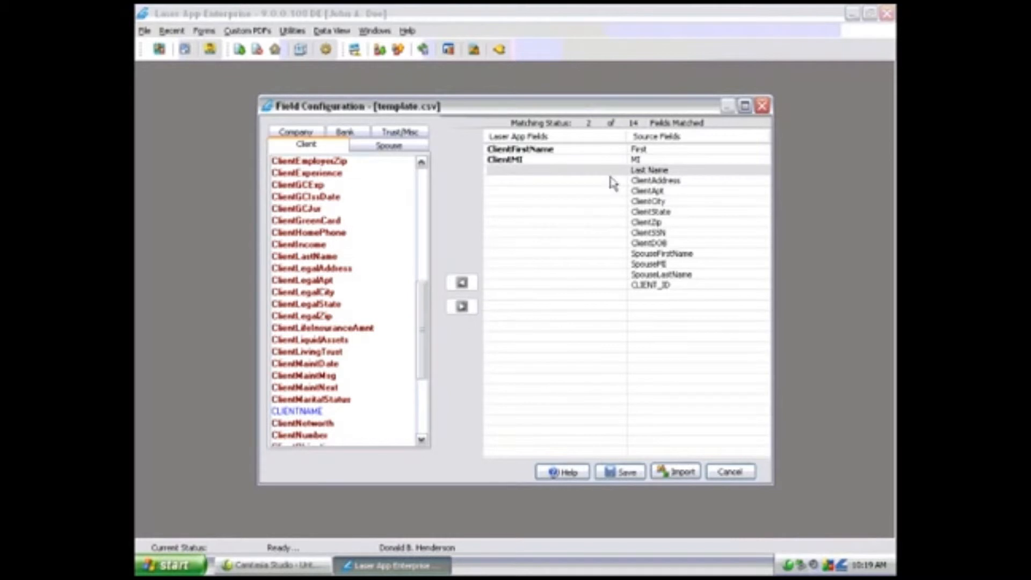
{"action": "left_click", "coordinate": [313, 257]}
{"action": "left_click", "coordinate": [462, 307]}
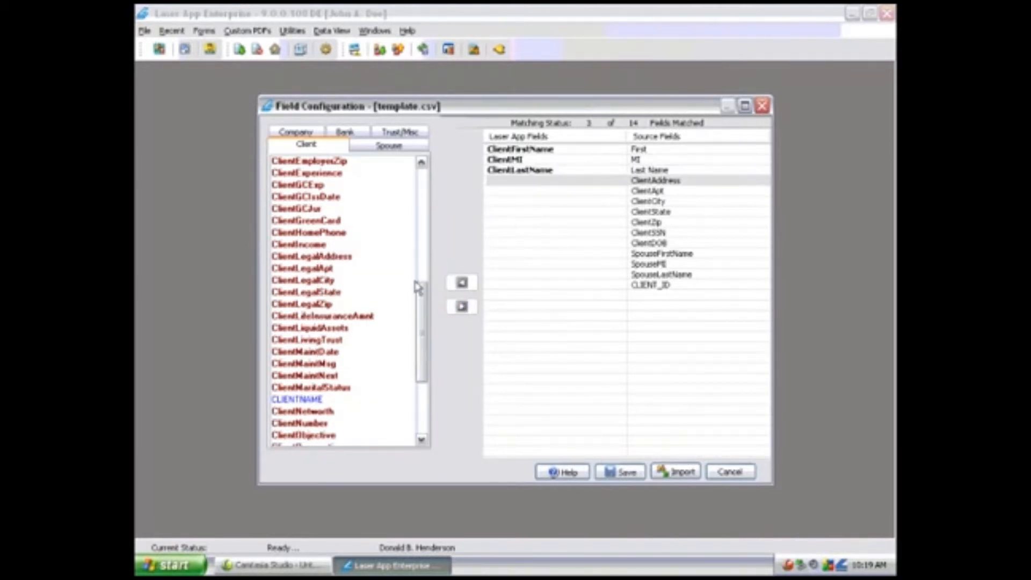
Match the source fields ClientAddress and ClientApt to the Laser App fields ClientAddress and ClientApt.
{"action": "left_click_drag", "start_coordinate": [426, 329], "coordinate": [430, 219]}
{"action": "left_click", "coordinate": [330, 210]}
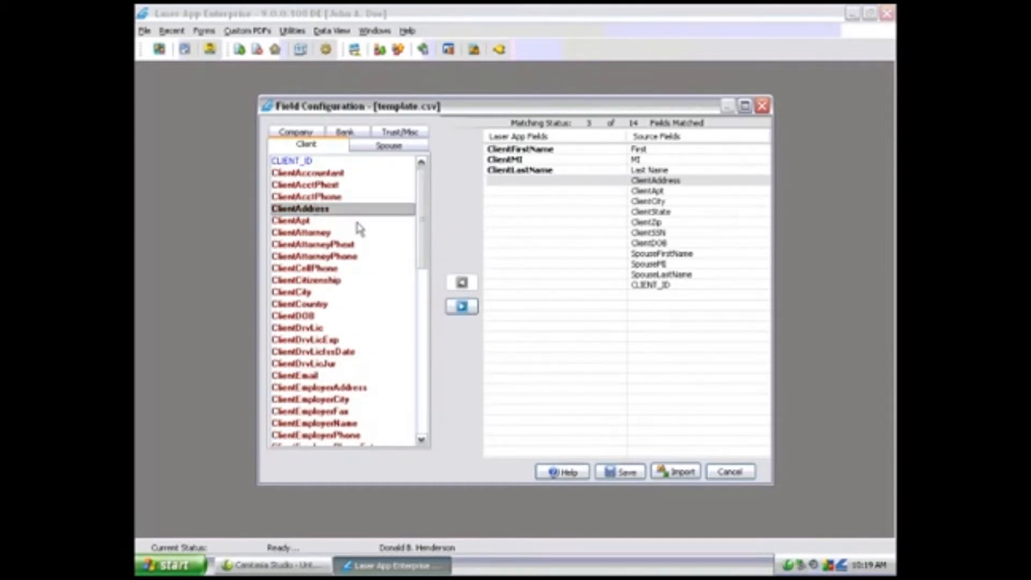
{"action": "left_click", "coordinate": [472, 306]}
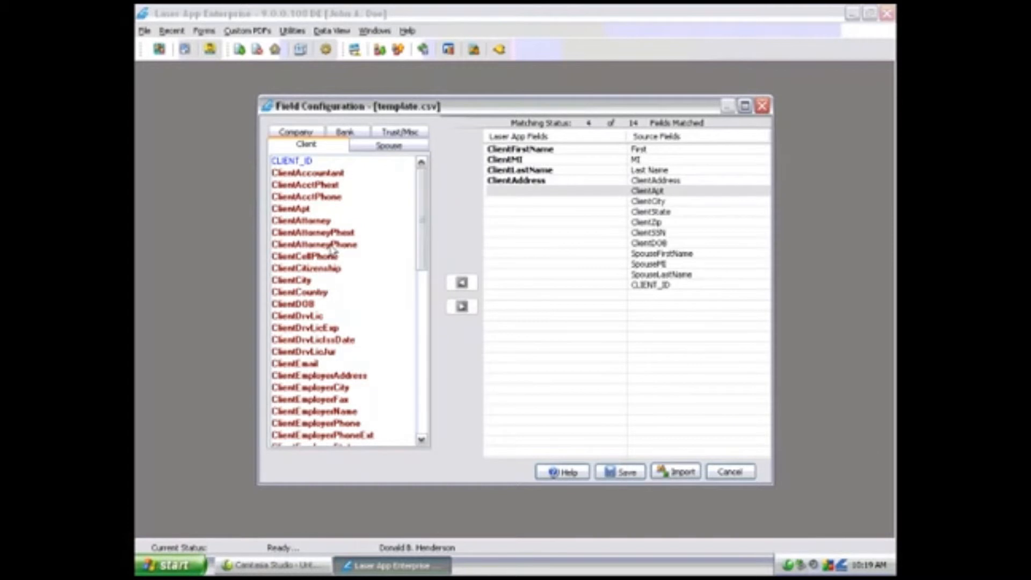
{"action": "left_click", "coordinate": [304, 209]}
{"action": "left_click", "coordinate": [465, 306]}
Match the source fields ClientCity and ClientState to the Laser App fields of the same names.
{"action": "left_click", "coordinate": [308, 270]}
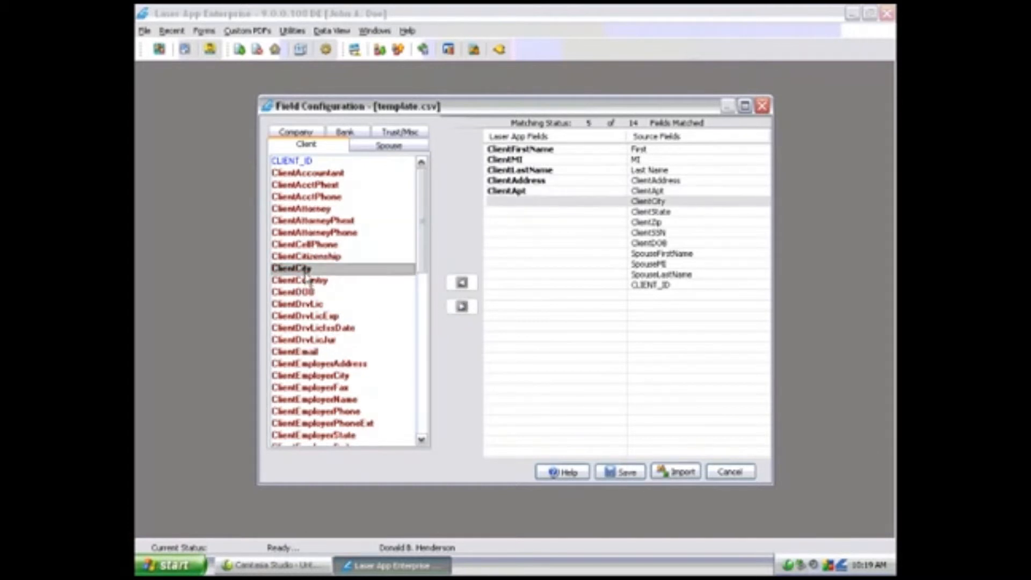
{"action": "left_click", "coordinate": [457, 309]}
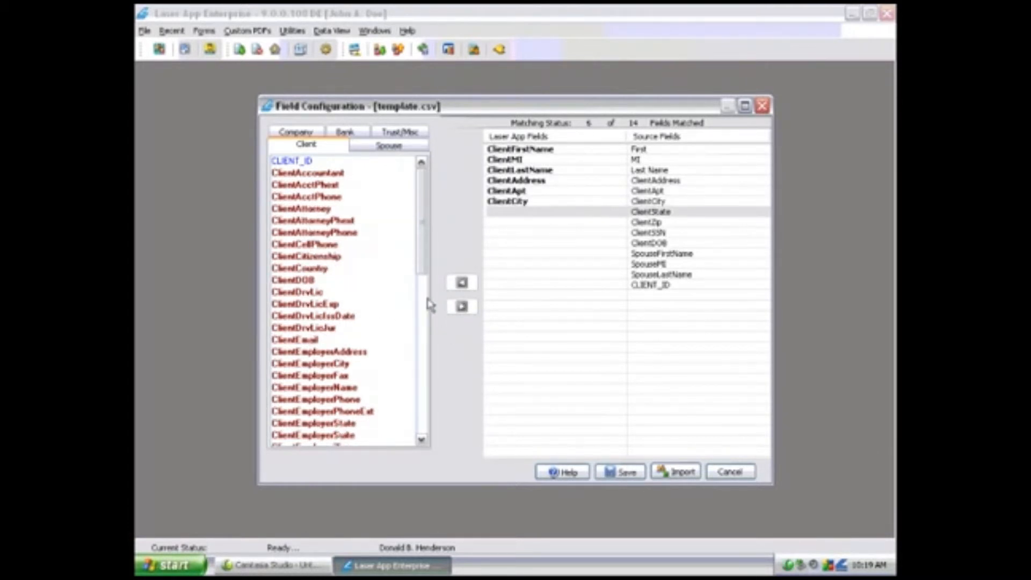
{"action": "left_click_drag", "start_coordinate": [423, 268], "coordinate": [429, 421]}
{"action": "left_click", "coordinate": [319, 424]}
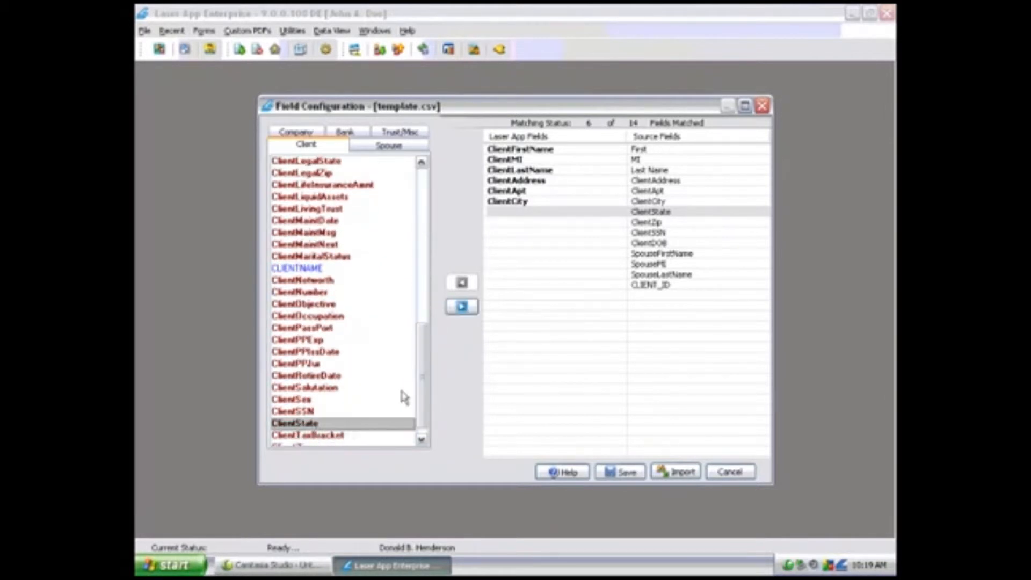
{"action": "left_click", "coordinate": [460, 309]}
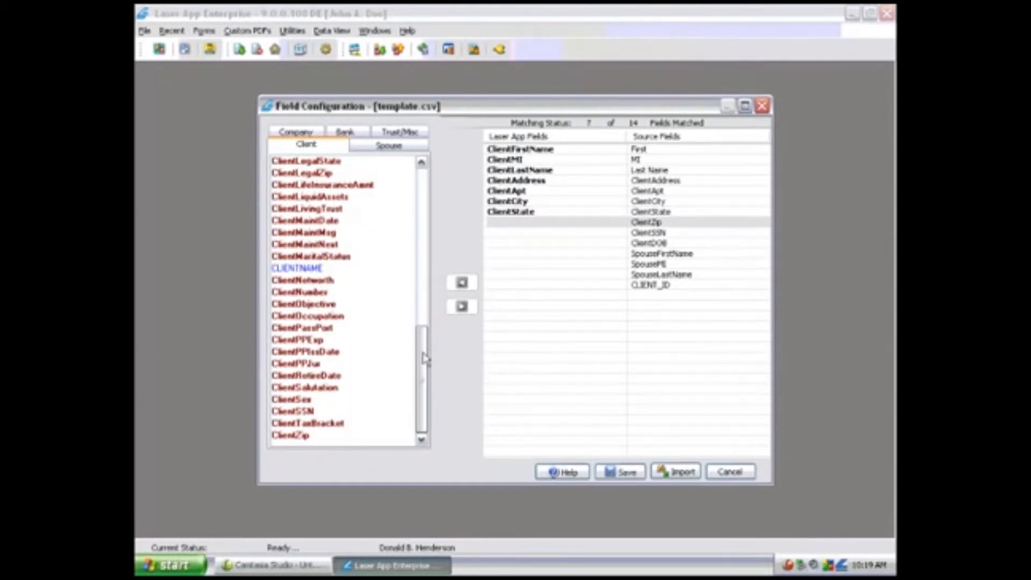
{"action": "left_click", "coordinate": [309, 412]}
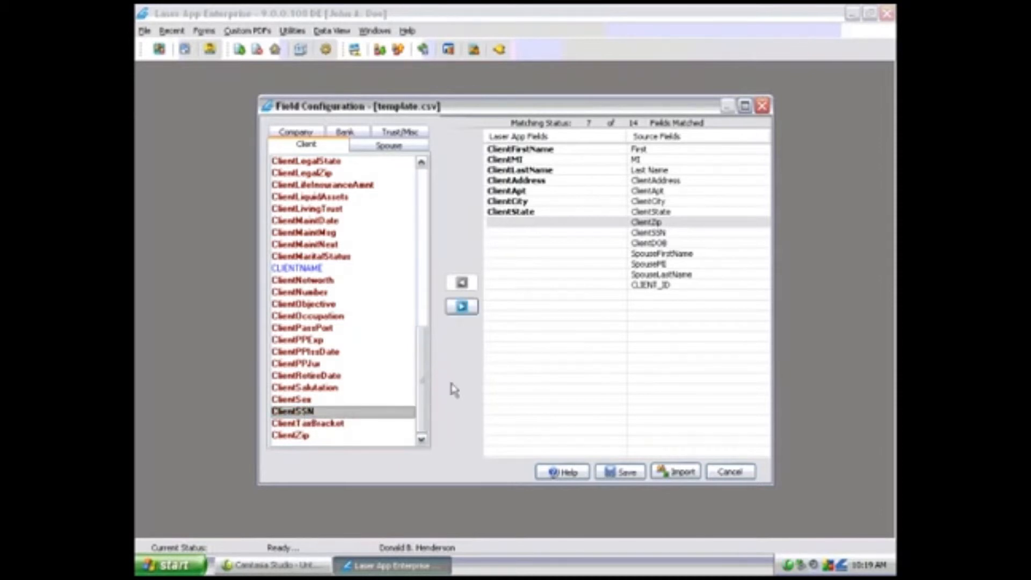
{"action": "left_click", "coordinate": [462, 307]}
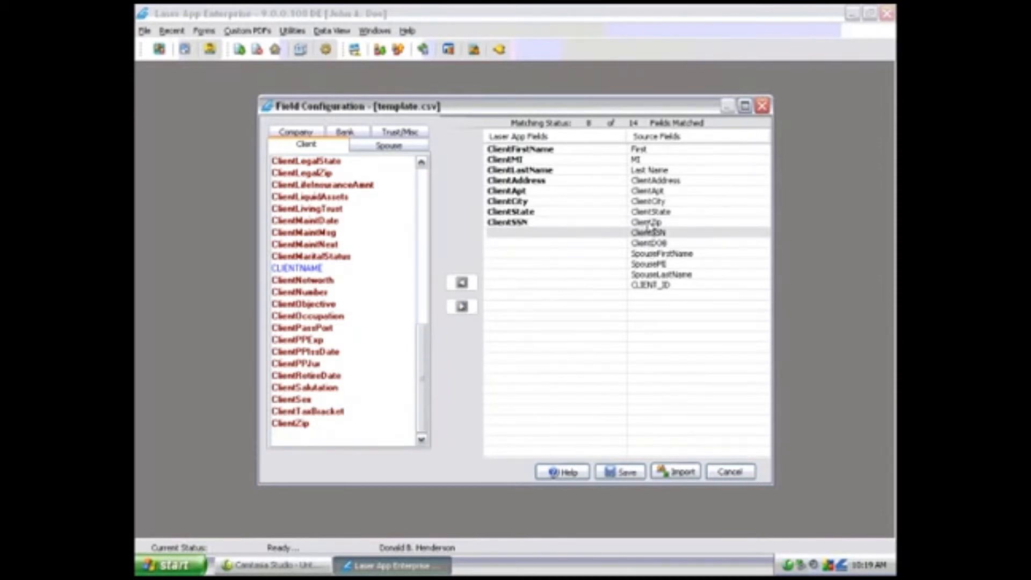
{"action": "left_click", "coordinate": [554, 223]}
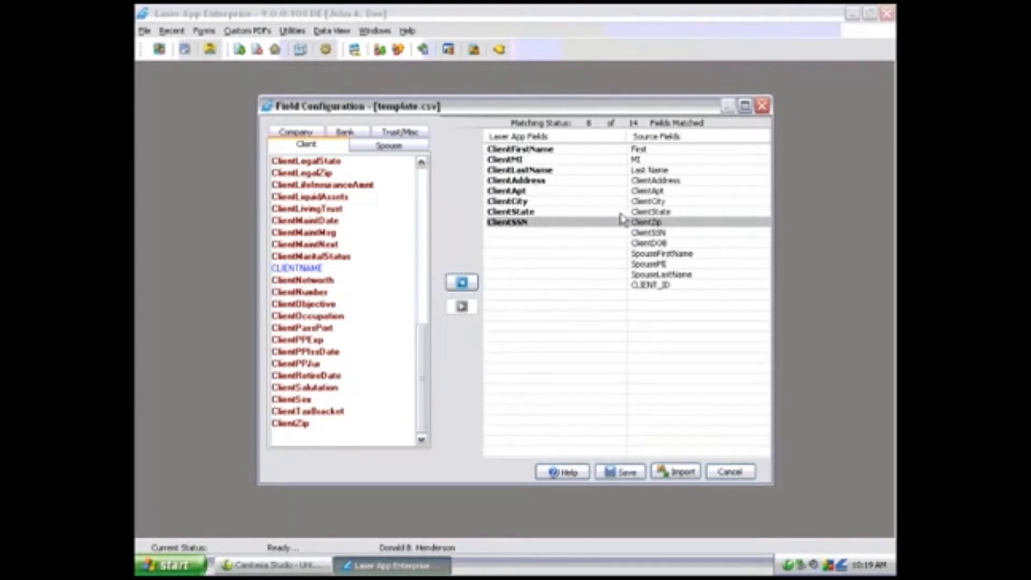
{"action": "left_click", "coordinate": [466, 286]}
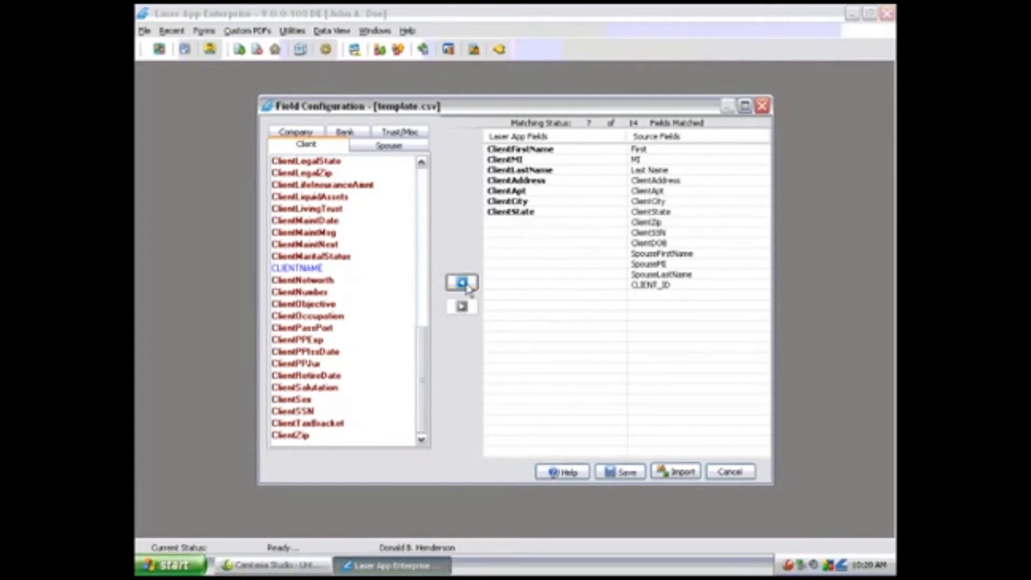
Match the source fields ClientZip and ClientSSN to the Laser App fields ClientZip and ClientSSN.
{"action": "left_click", "coordinate": [660, 223]}
{"action": "left_click", "coordinate": [304, 436]}
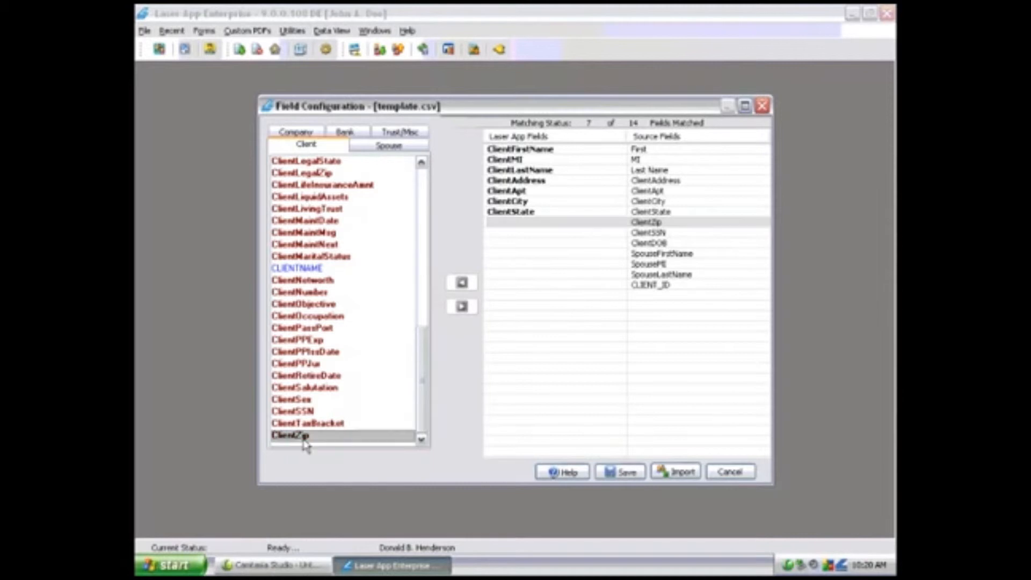
{"action": "left_click", "coordinate": [465, 314]}
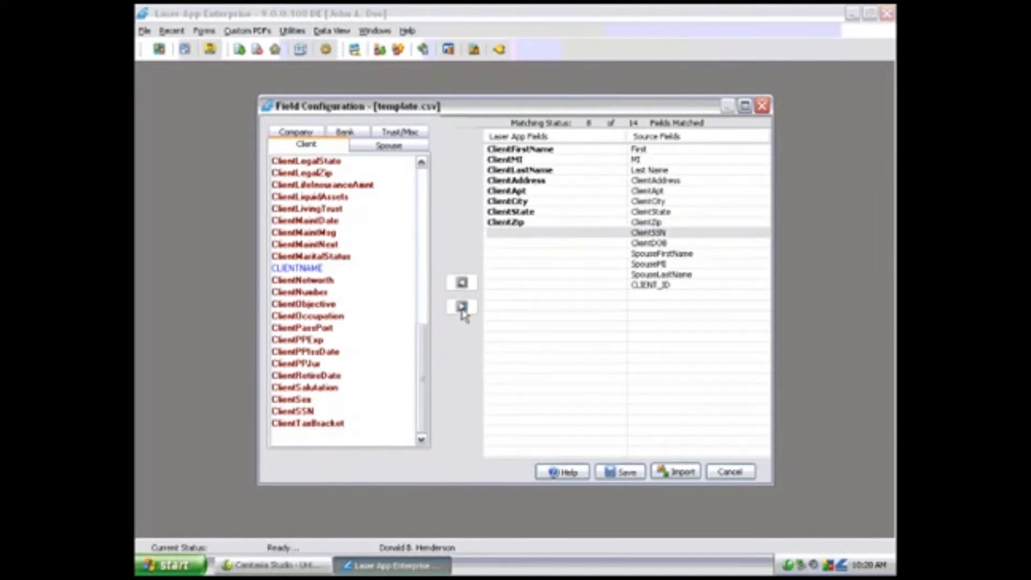
{"action": "left_click", "coordinate": [318, 411]}
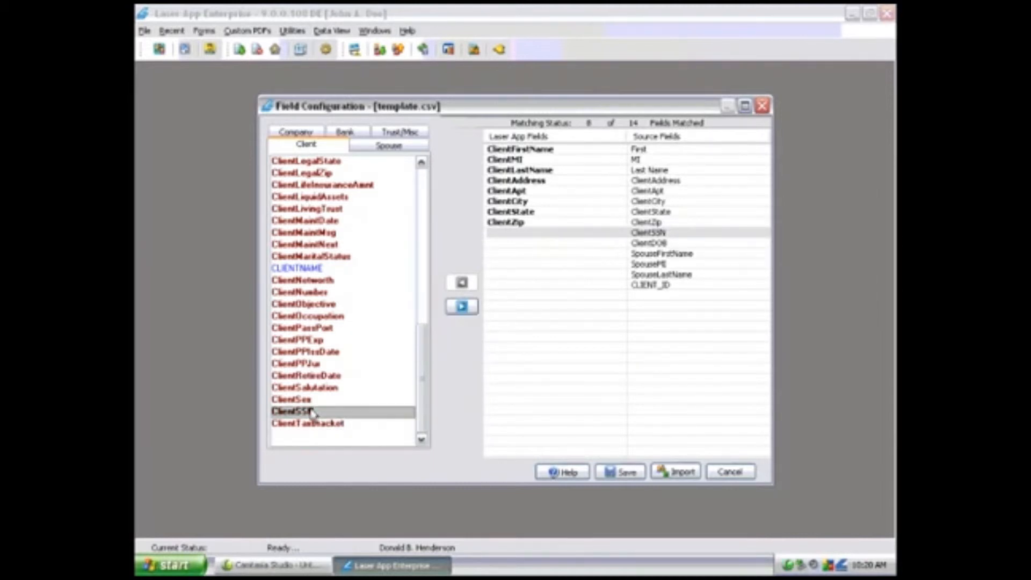
{"action": "left_click", "coordinate": [461, 308]}
Match the source fields ClientDOB and CLIENT_ID to the Laser App fields ClientDOB and CLIENT_ID.
{"action": "scroll", "coordinate": [375, 235], "scroll_direction": "up", "scroll_amount": 10}
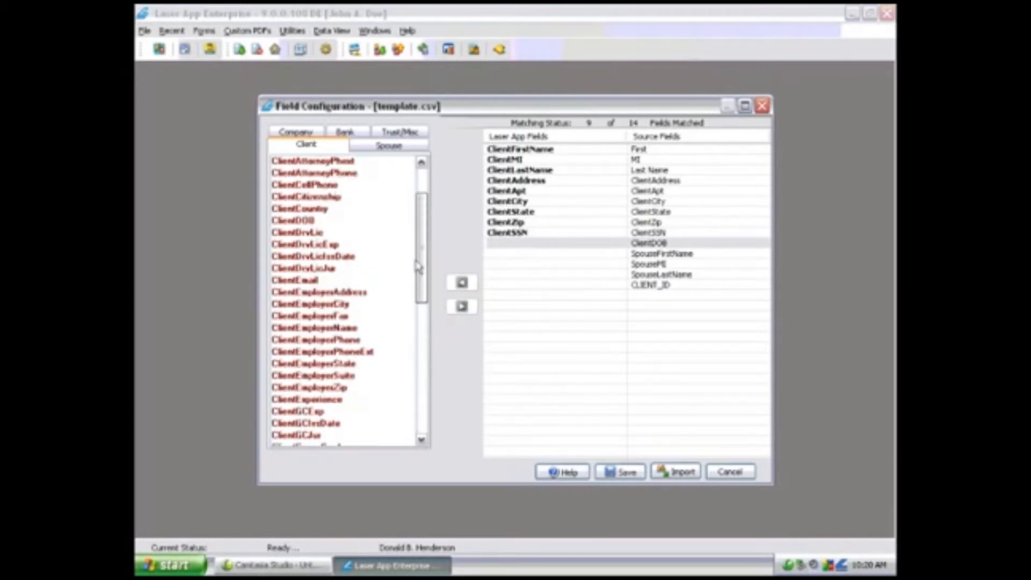
{"action": "left_click", "coordinate": [309, 280]}
{"action": "left_click", "coordinate": [462, 306]}
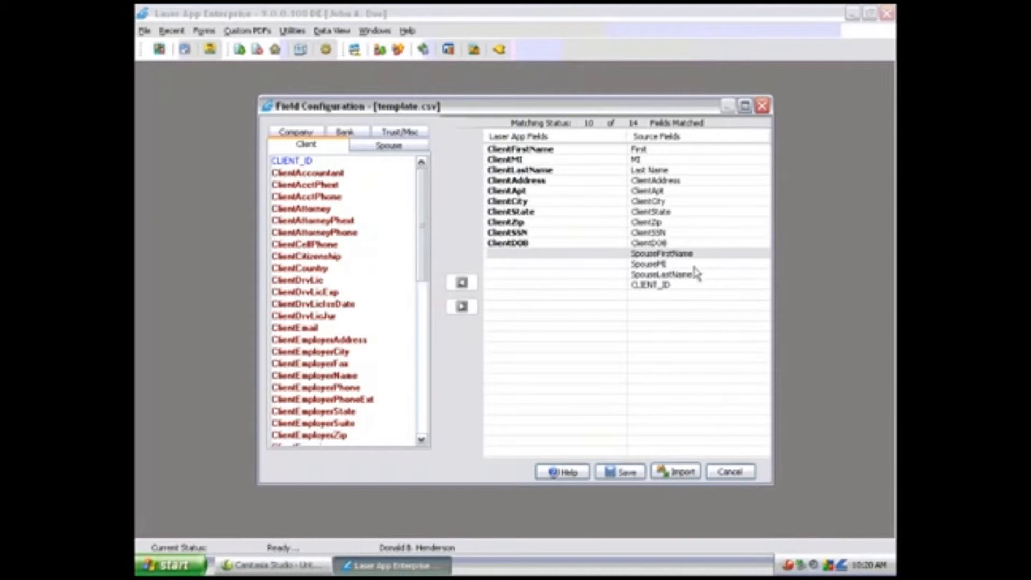
{"action": "left_click", "coordinate": [650, 287]}
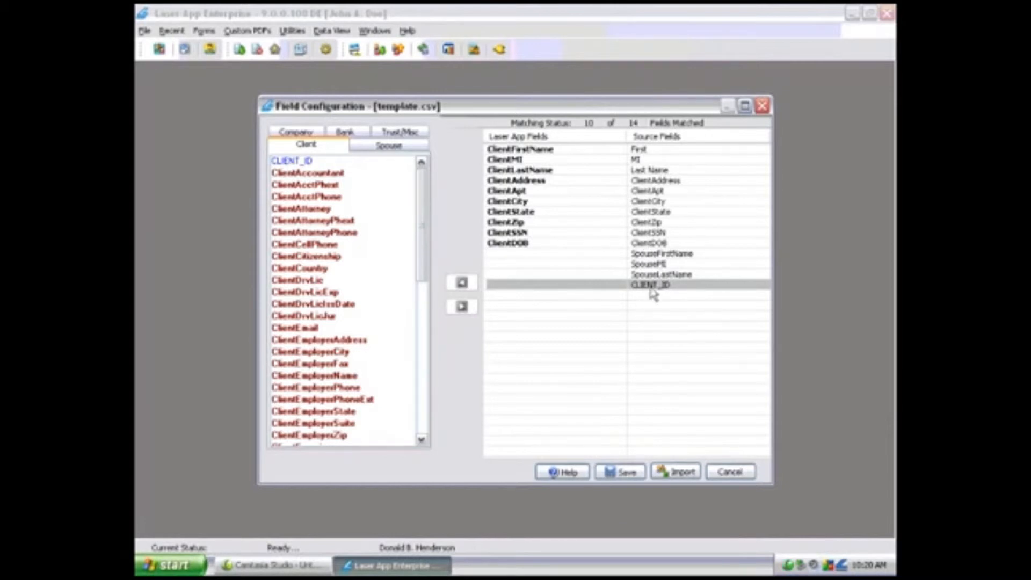
{"action": "left_click", "coordinate": [291, 162]}
{"action": "left_click", "coordinate": [462, 306]}
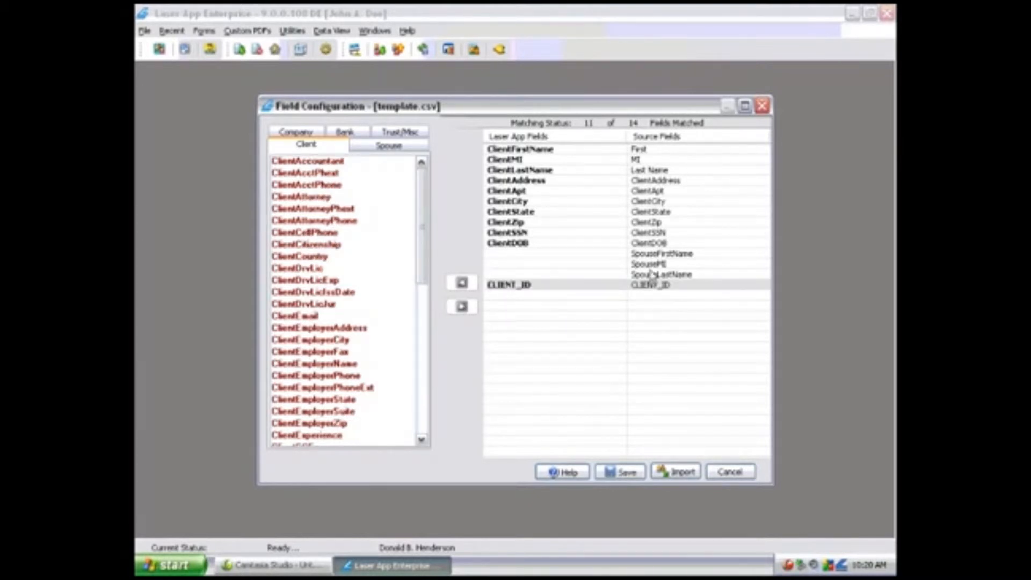
Match the source fields SpouseFirstName, SpouseMI and SpouseLastName to the Laser App spouse fields of the same names.
{"action": "left_click_drag", "start_coordinate": [426, 245], "coordinate": [396, 154]}
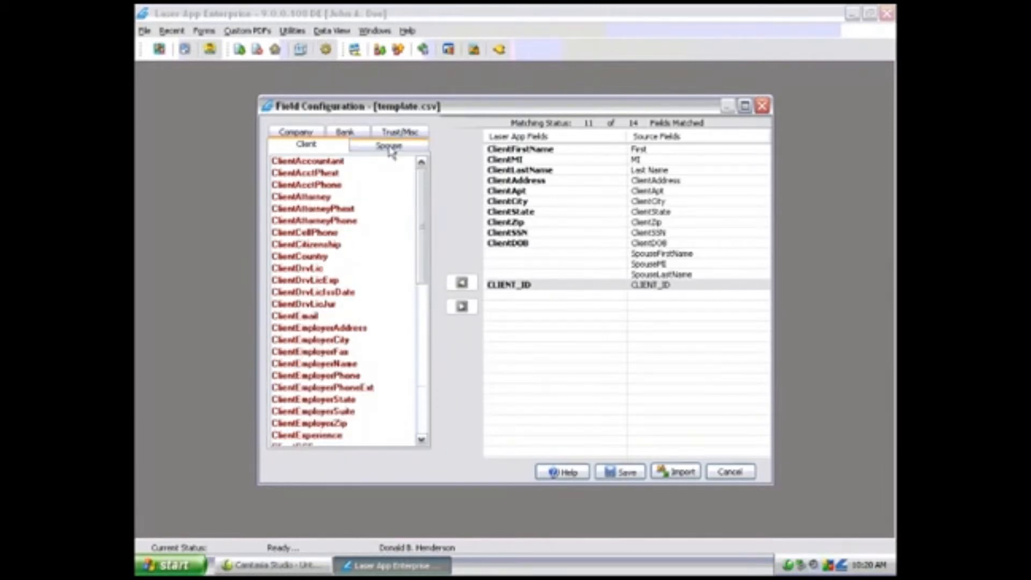
{"action": "left_click", "coordinate": [390, 146]}
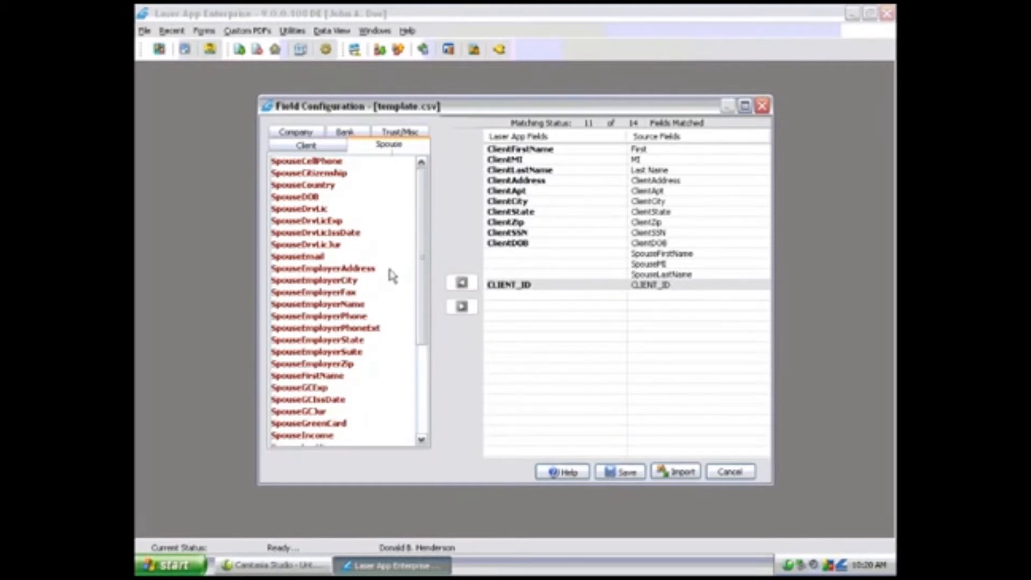
{"action": "left_click", "coordinate": [662, 255]}
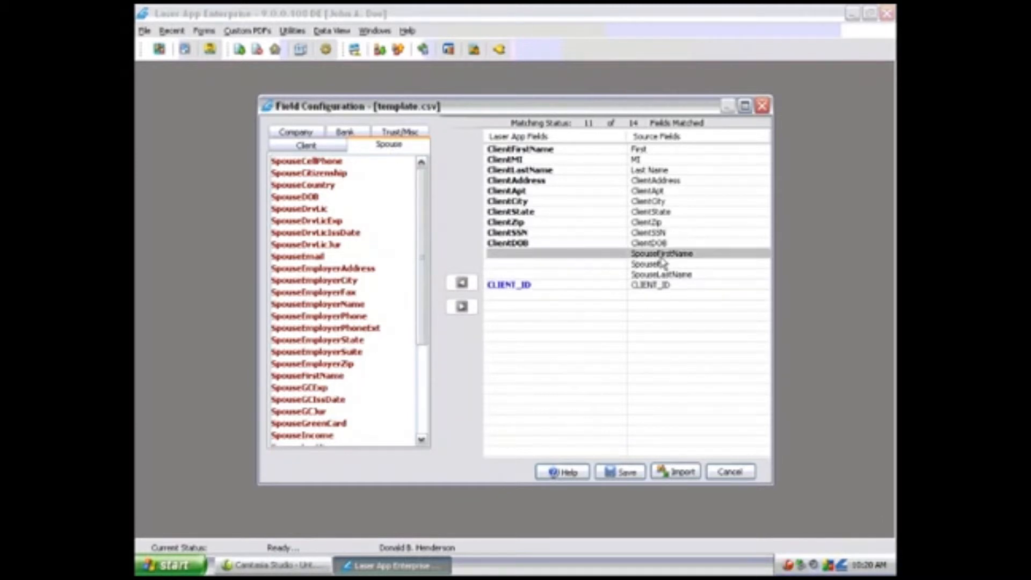
{"action": "left_click", "coordinate": [348, 378]}
{"action": "left_click", "coordinate": [462, 307]}
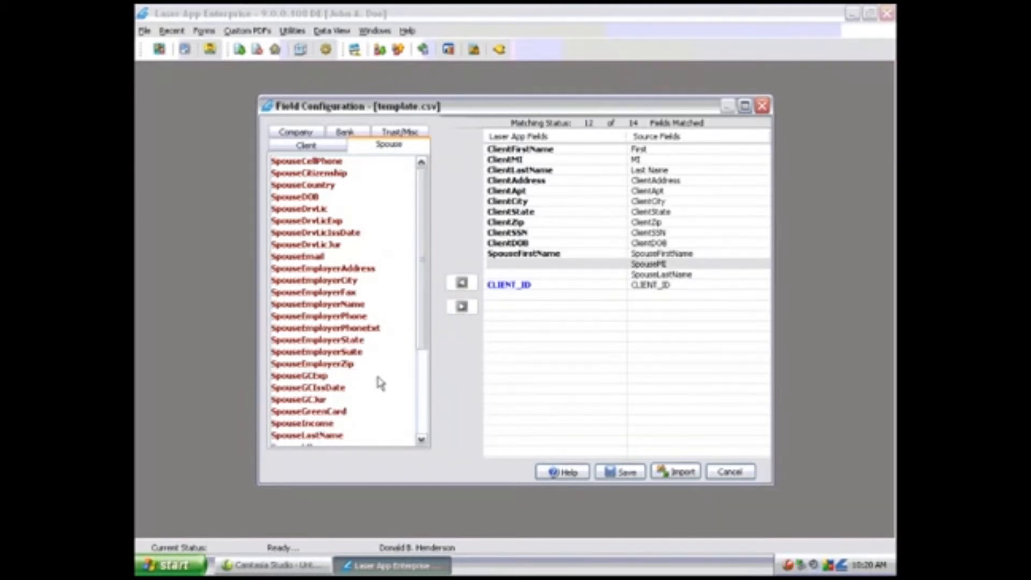
{"action": "left_click_drag", "start_coordinate": [421, 316], "coordinate": [420, 354]}
{"action": "left_click", "coordinate": [301, 388]}
{"action": "left_click", "coordinate": [462, 308]}
{"action": "left_click", "coordinate": [329, 375]}
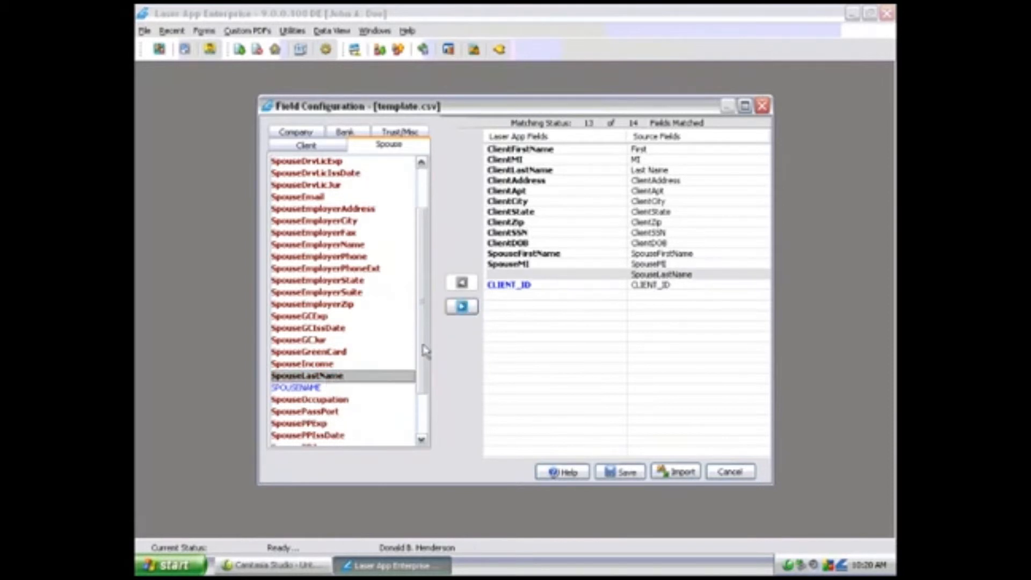
{"action": "left_click", "coordinate": [462, 307]}
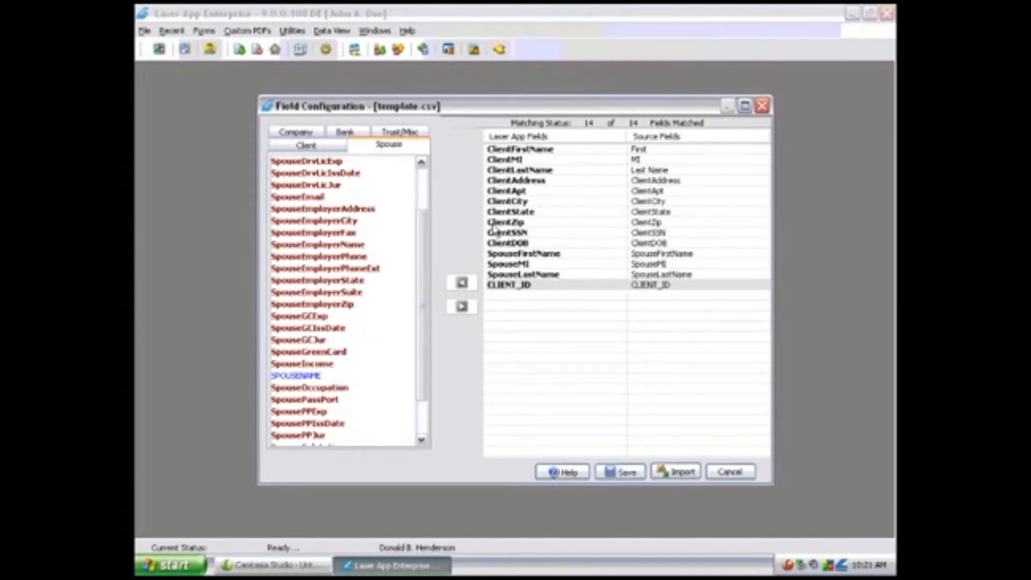
Save the import configuration on the desktop as testconfig, and run the import, exiting the configuration screen.
{"action": "left_click", "coordinate": [611, 477]}
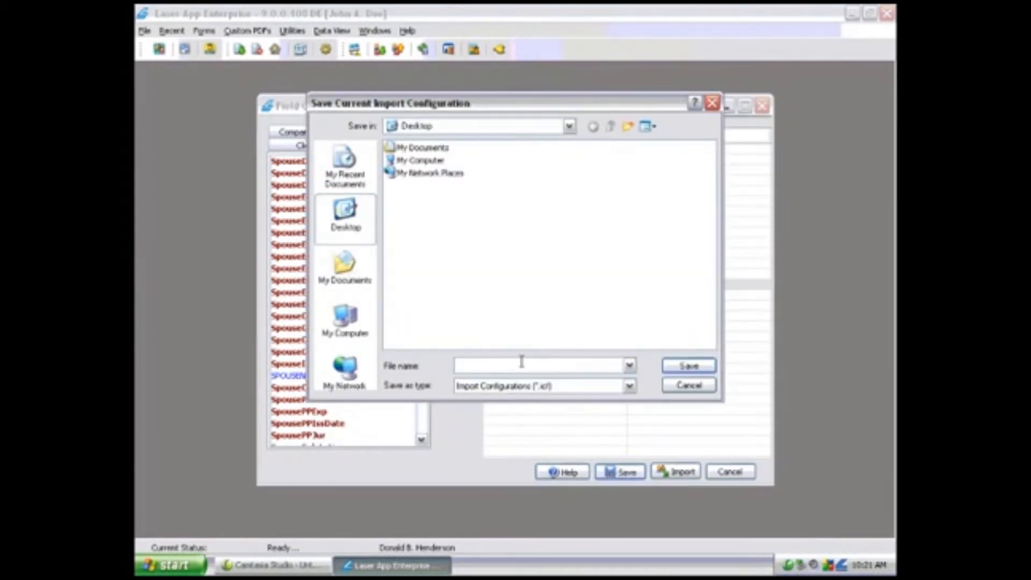
{"action": "type", "text": "testconfig"}
{"action": "left_click", "coordinate": [690, 366]}
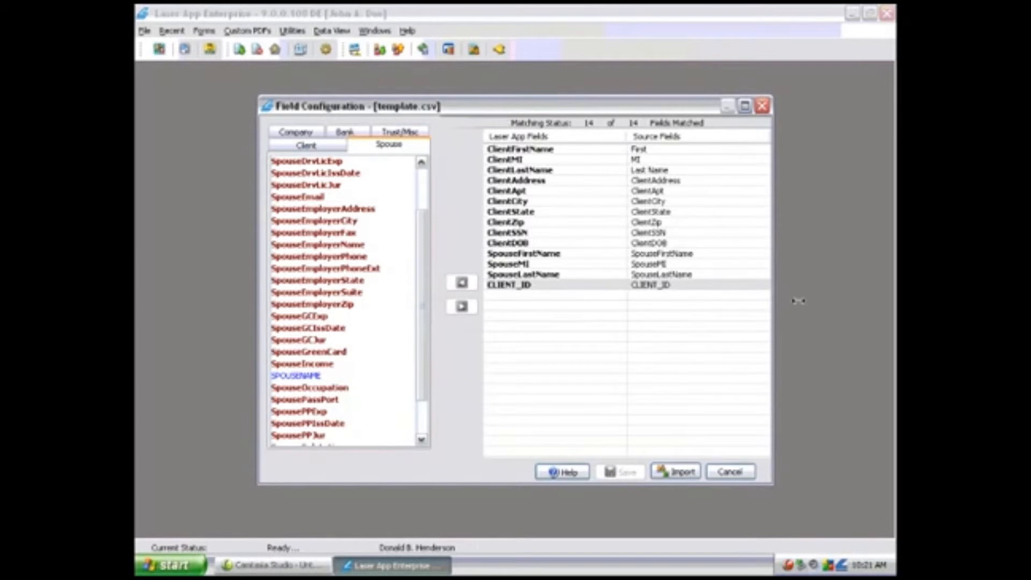
{"action": "left_click", "coordinate": [678, 473]}
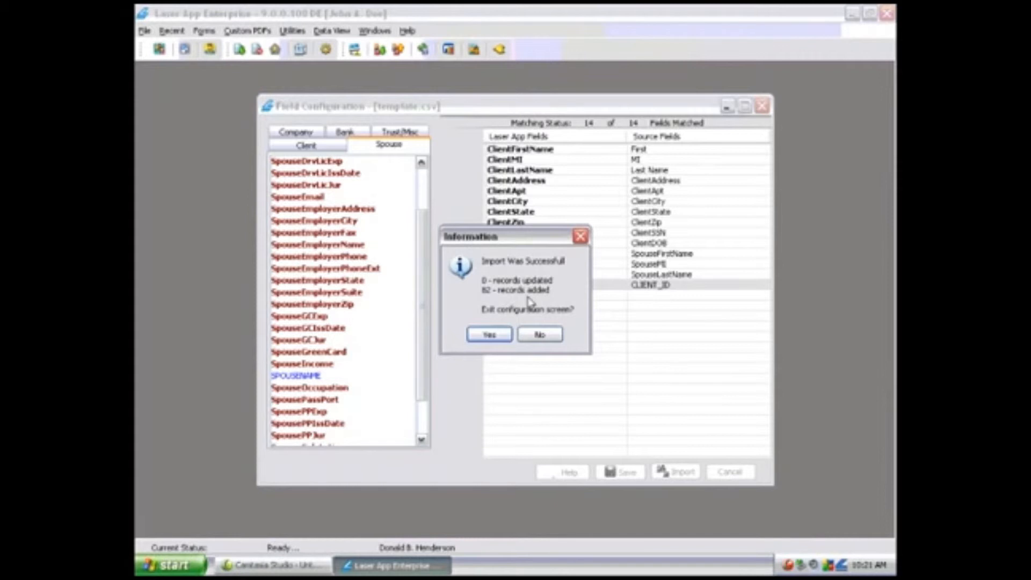
{"action": "left_click", "coordinate": [493, 337]}
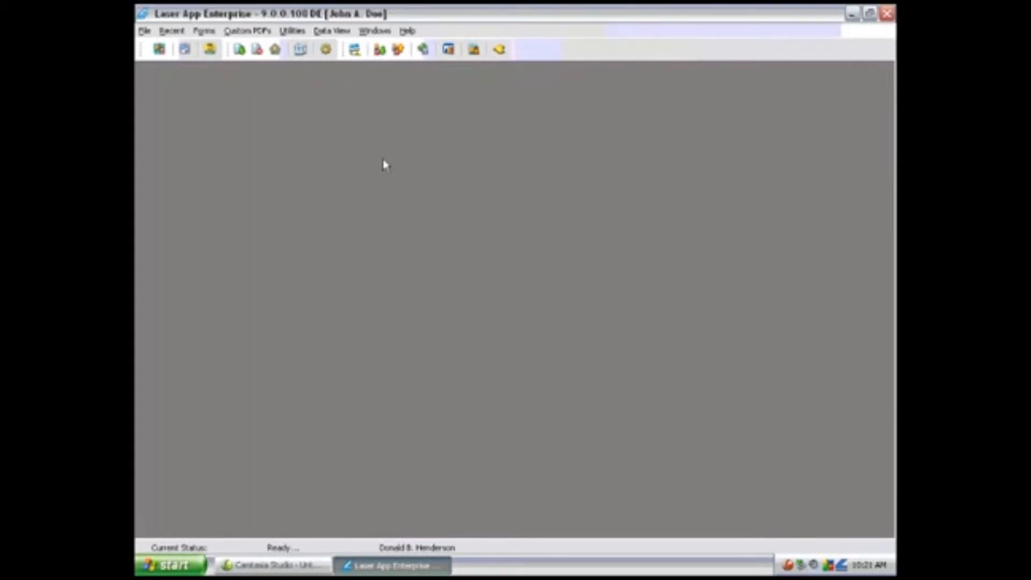
Review the imported clients in the Contact Data grid from the start of the list, and close the window.
{"action": "left_click", "coordinate": [322, 31]}
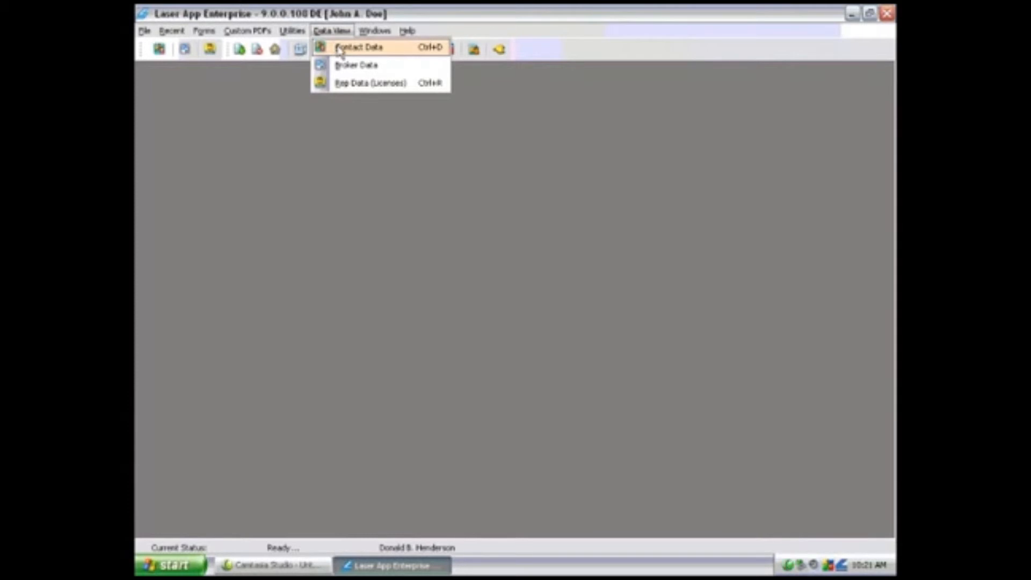
{"action": "left_click", "coordinate": [340, 48]}
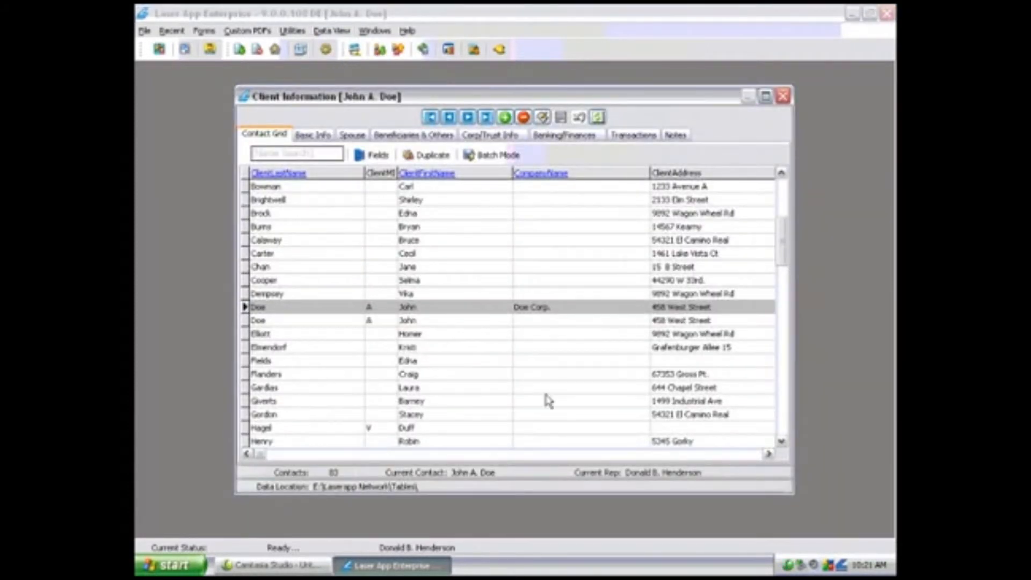
{"action": "left_click_drag", "start_coordinate": [777, 252], "coordinate": [790, 196]}
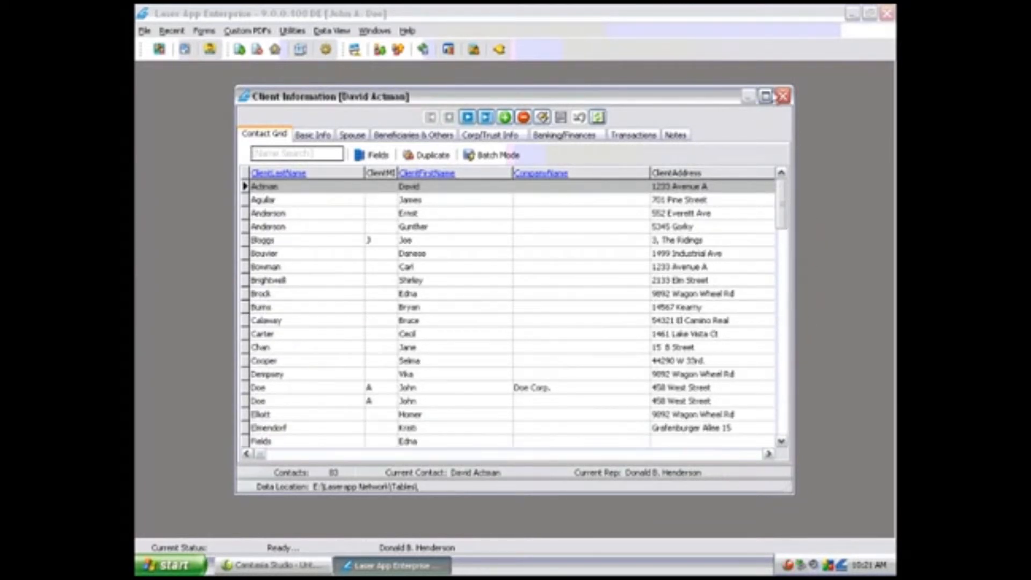
{"action": "left_click", "coordinate": [784, 97]}
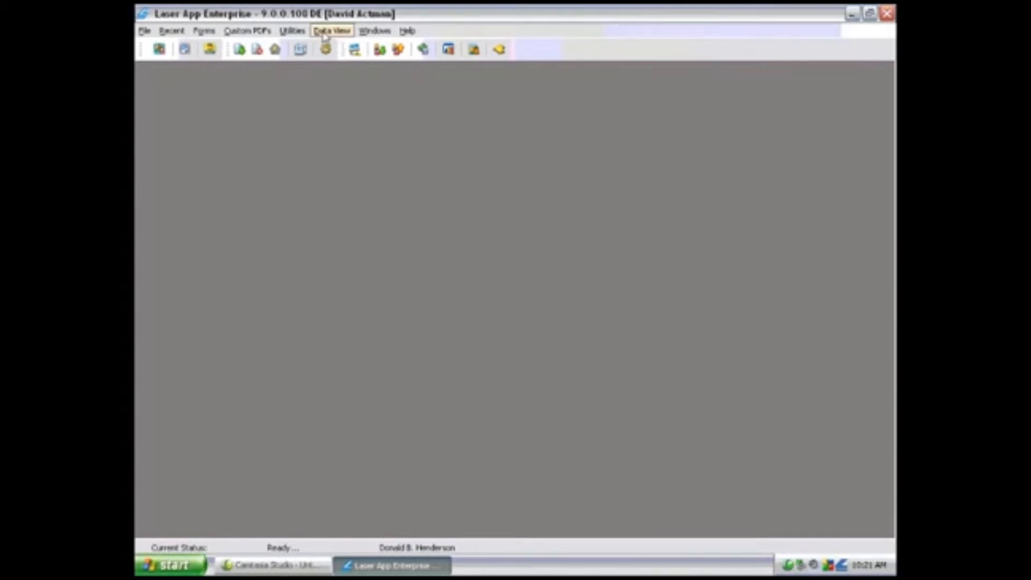
Load the saved import configuration testconfig with the desktop file template, and leave its field matching without importing.
{"action": "left_click", "coordinate": [300, 36]}
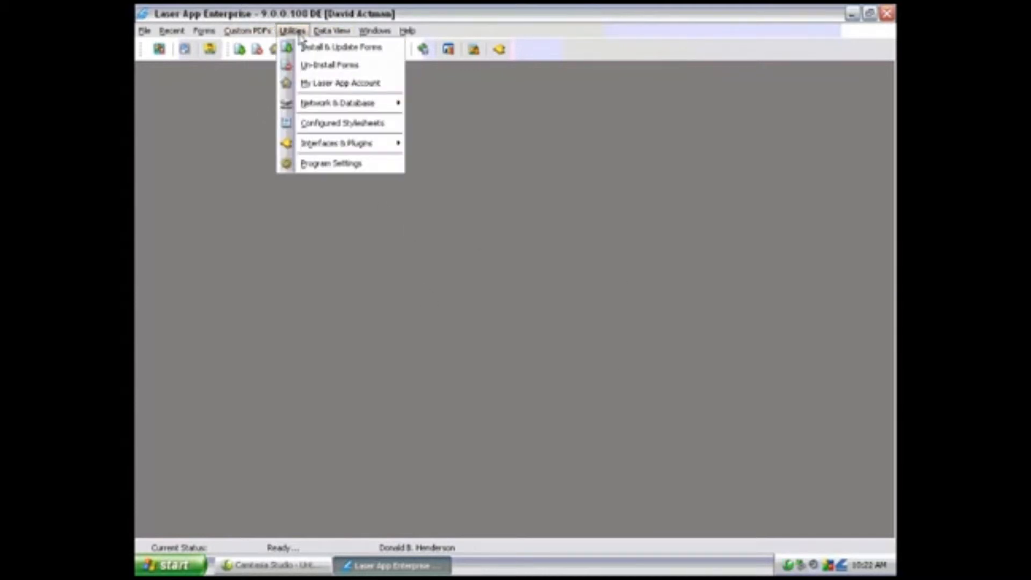
{"action": "mouse_move", "coordinate": [306, 102]}
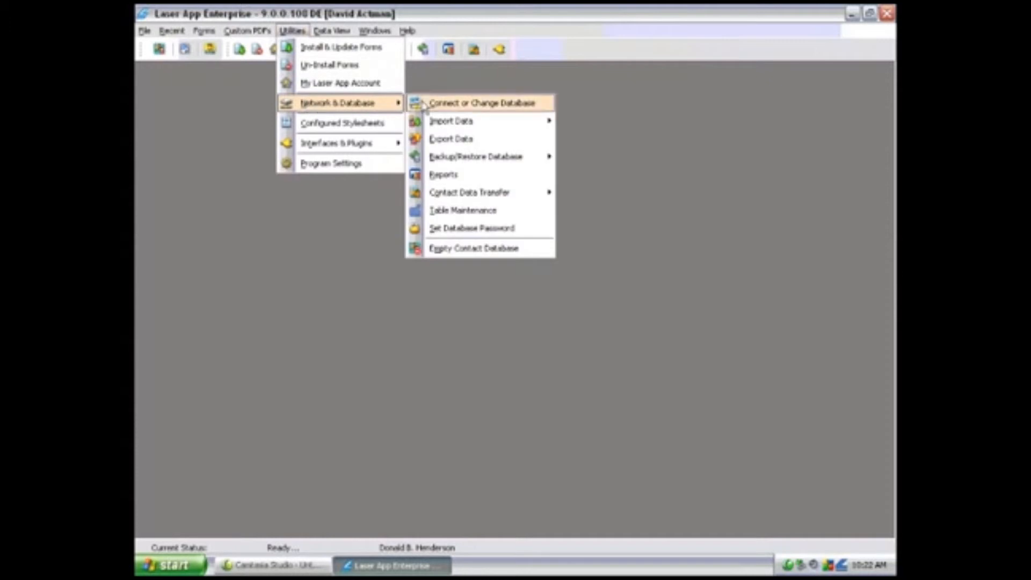
{"action": "mouse_move", "coordinate": [532, 126]}
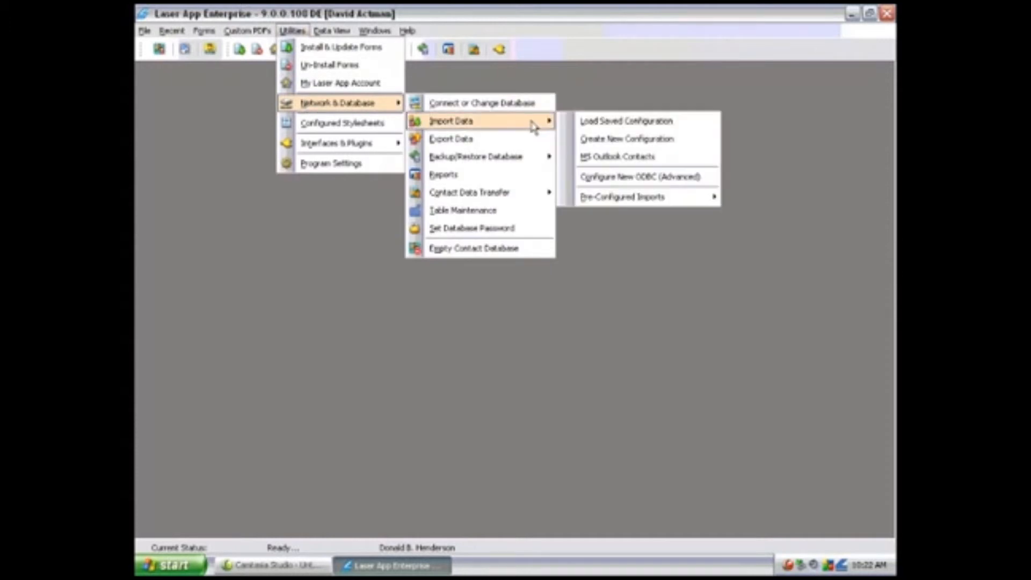
{"action": "left_click", "coordinate": [617, 123]}
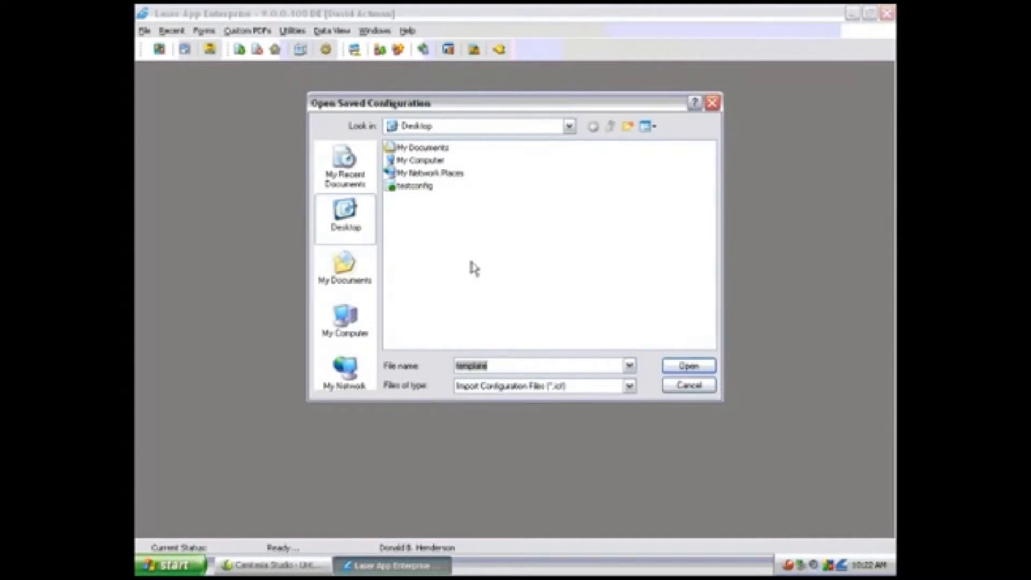
{"action": "left_click", "coordinate": [410, 187]}
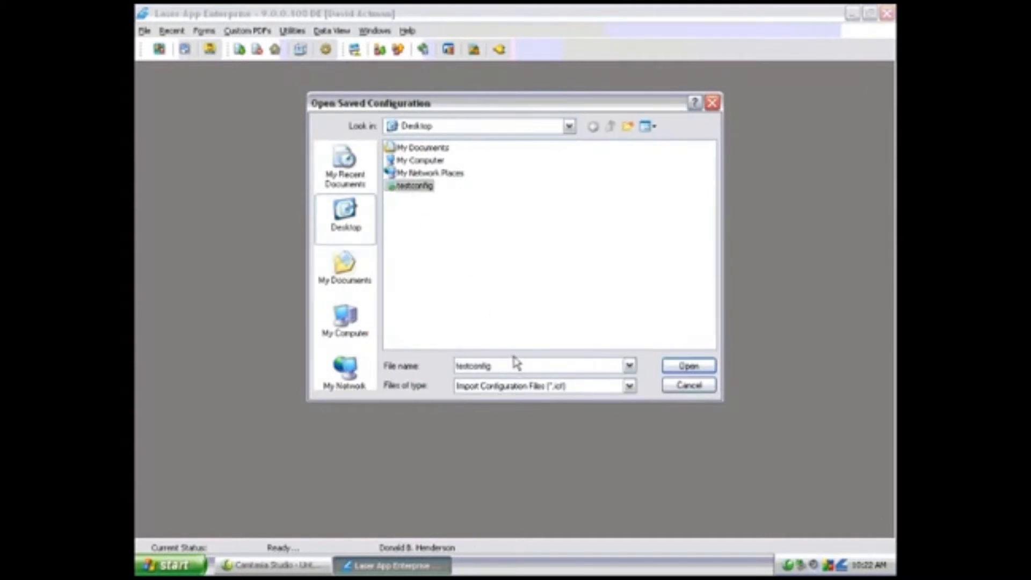
{"action": "left_click", "coordinate": [705, 371]}
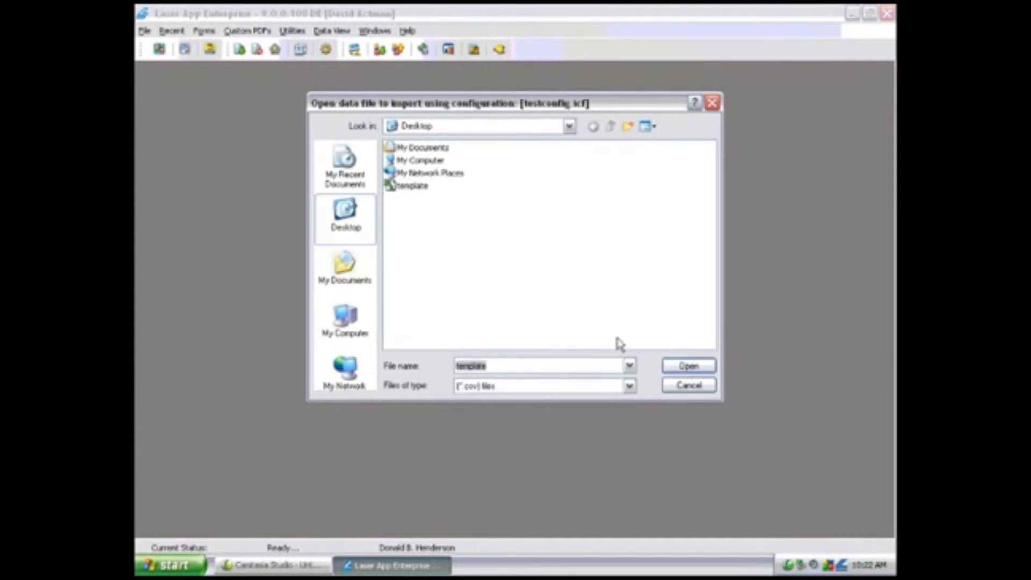
{"action": "left_click", "coordinate": [421, 188]}
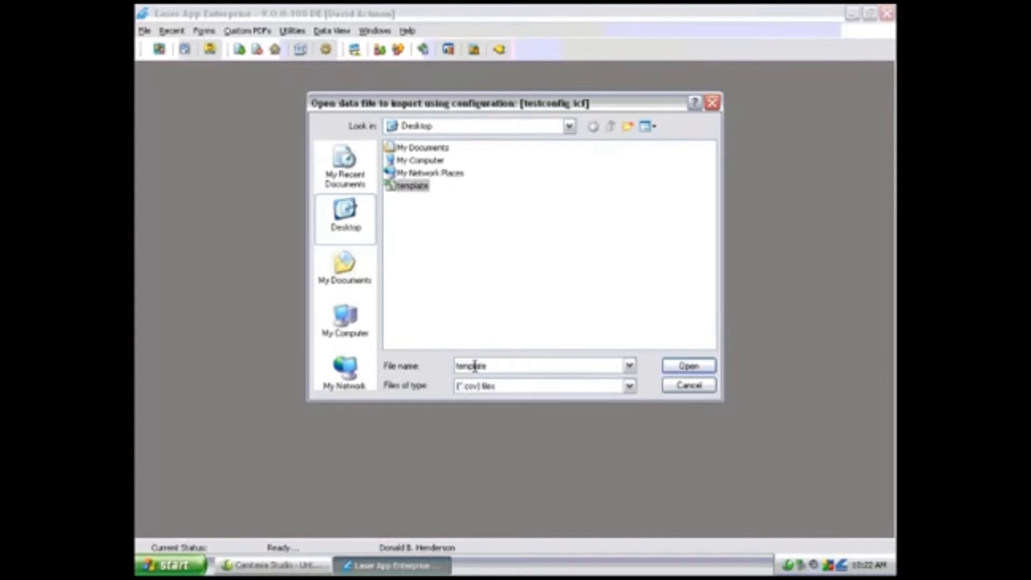
{"action": "left_click", "coordinate": [699, 372]}
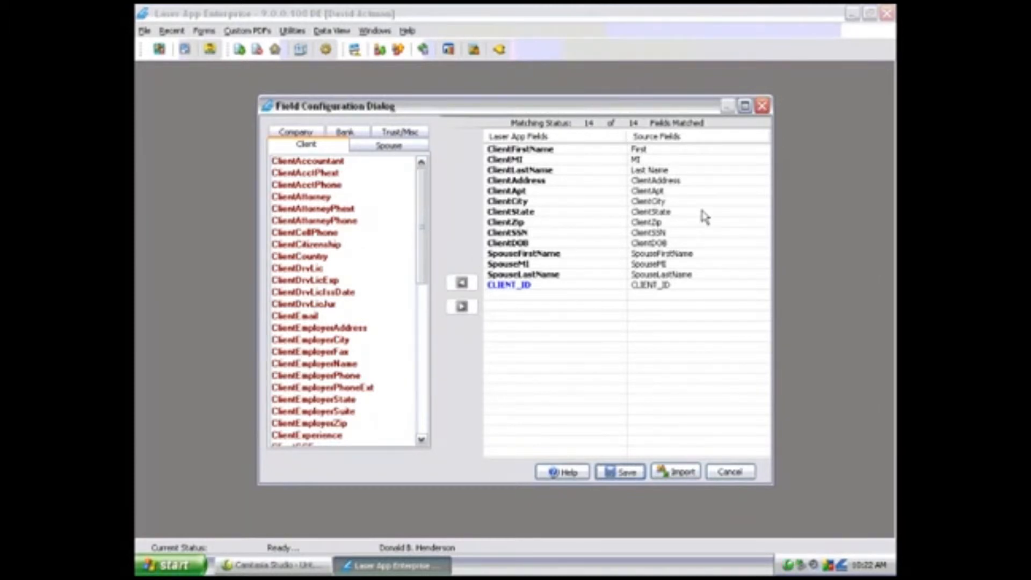
{"action": "left_click", "coordinate": [739, 476]}
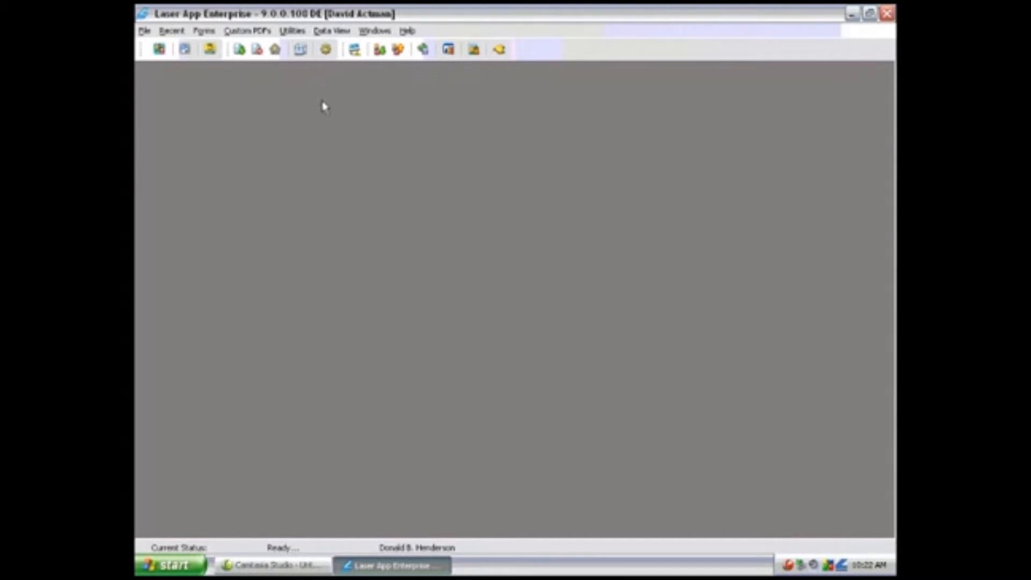
Create a new import configuration with Contact Records as the import destination.
{"action": "left_click", "coordinate": [285, 32]}
{"action": "mouse_move", "coordinate": [313, 109]}
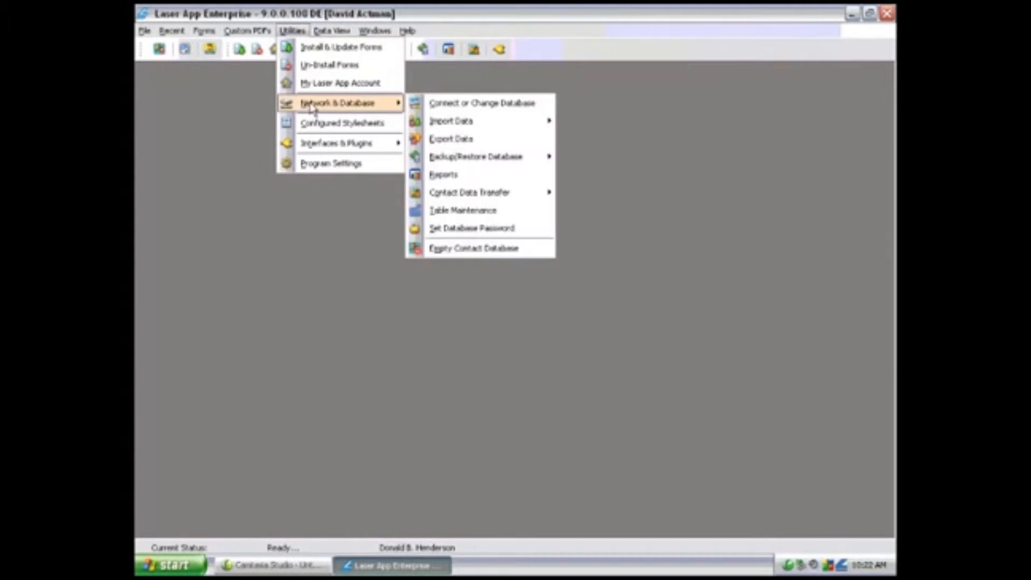
{"action": "mouse_move", "coordinate": [508, 127]}
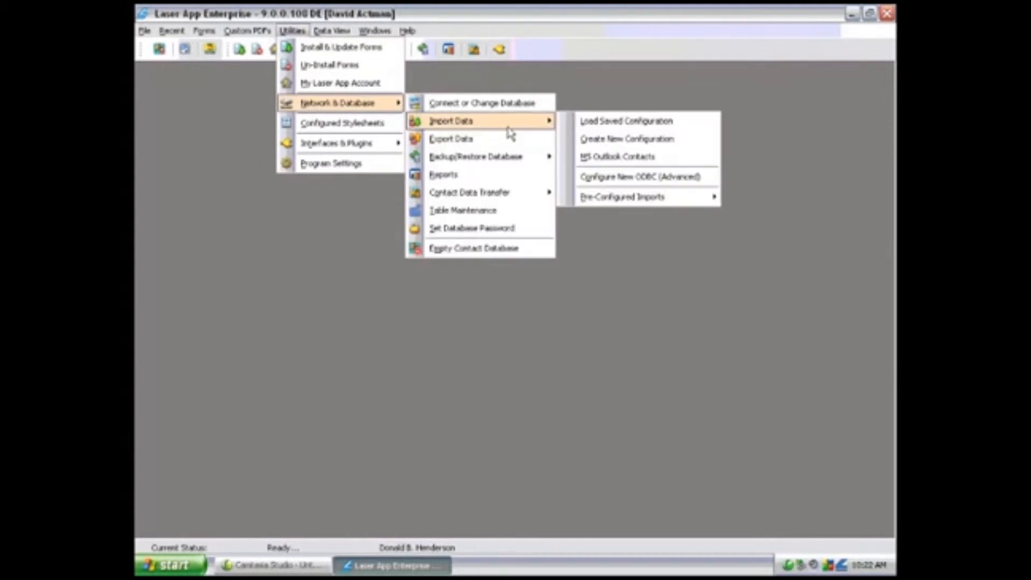
{"action": "left_click", "coordinate": [628, 141]}
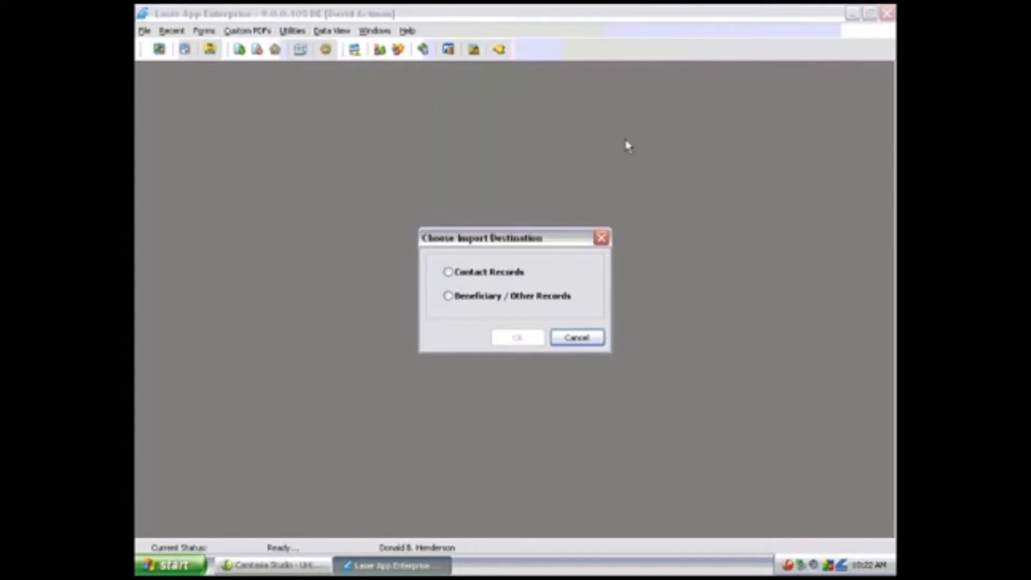
{"action": "left_click", "coordinate": [468, 280]}
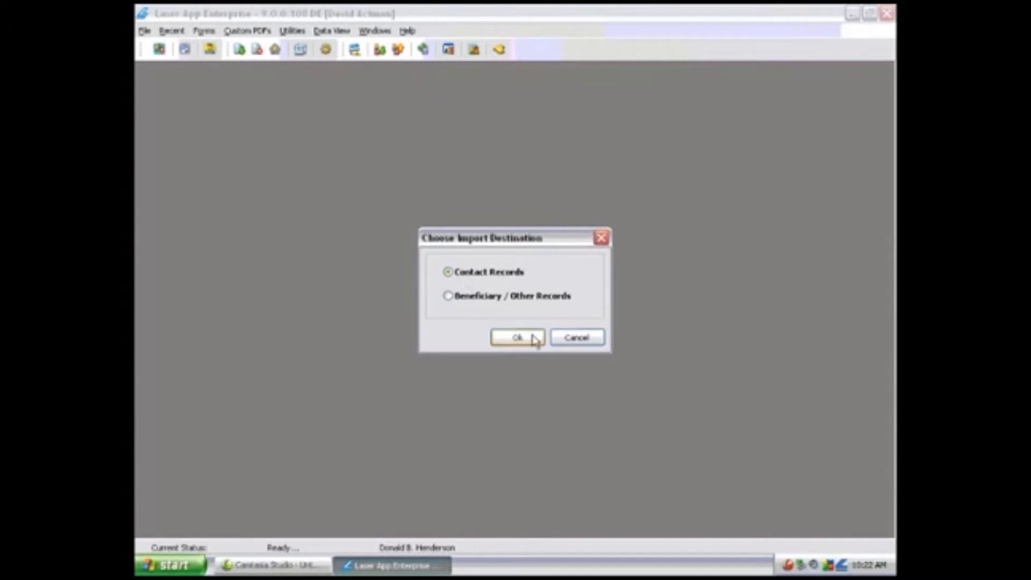
{"action": "left_click", "coordinate": [517, 337]}
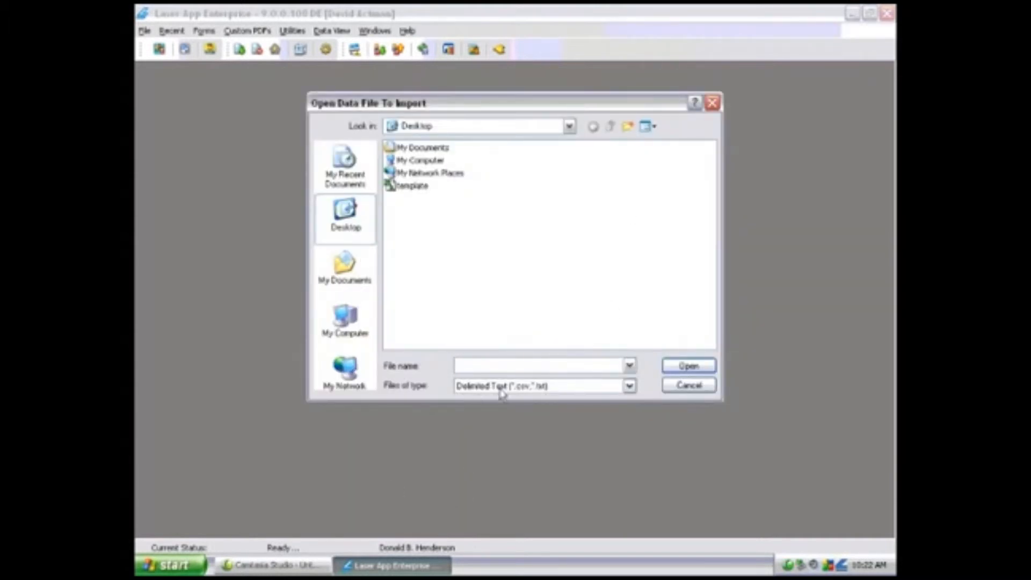
Choose the Excel workbook template on the desktop as the data file, and continue with its template$ table.
{"action": "left_click", "coordinate": [541, 388]}
{"action": "left_click", "coordinate": [631, 386]}
{"action": "left_click", "coordinate": [630, 386]}
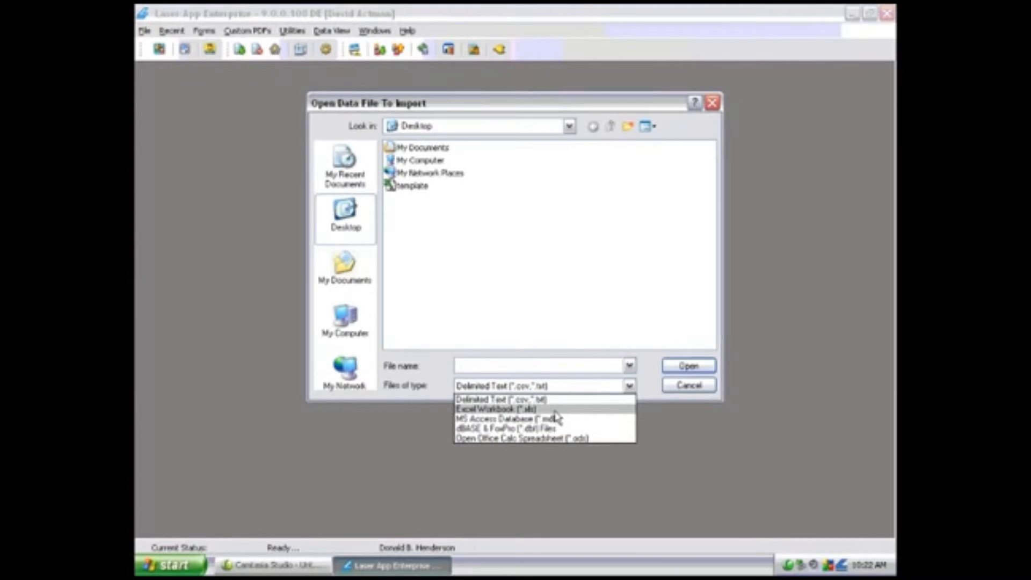
{"action": "left_click", "coordinate": [560, 414]}
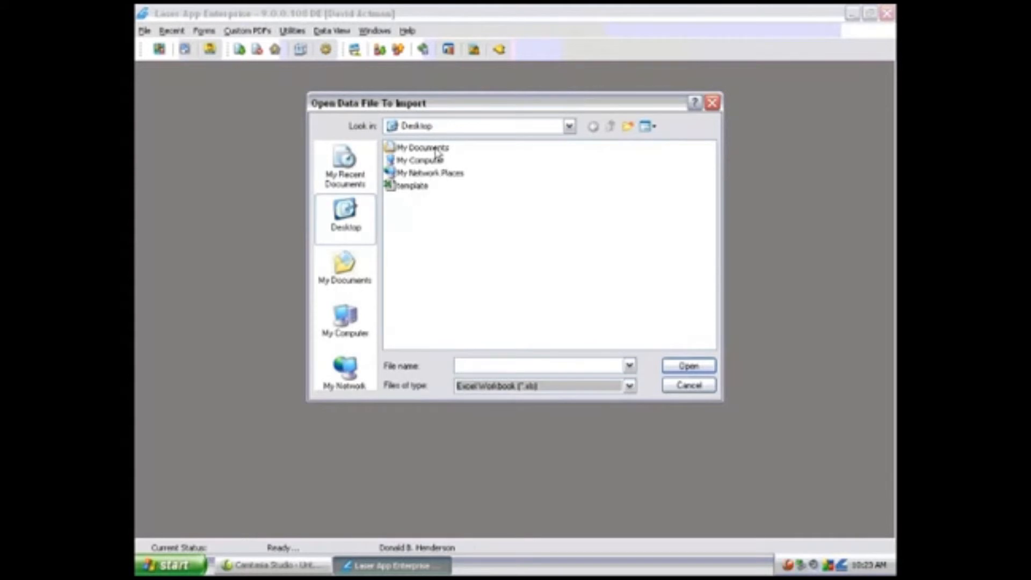
{"action": "left_click", "coordinate": [410, 188]}
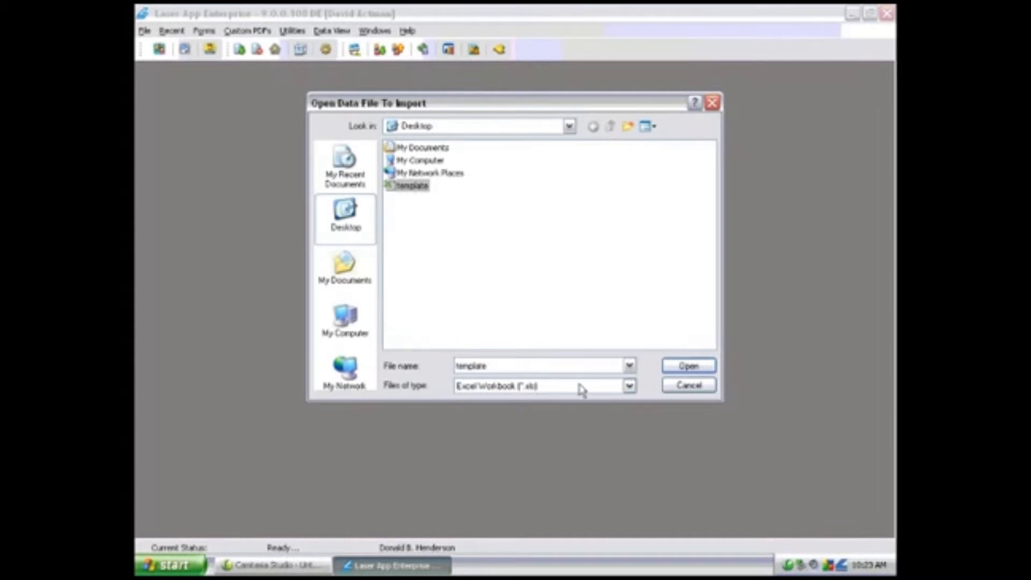
{"action": "left_click", "coordinate": [688, 367]}
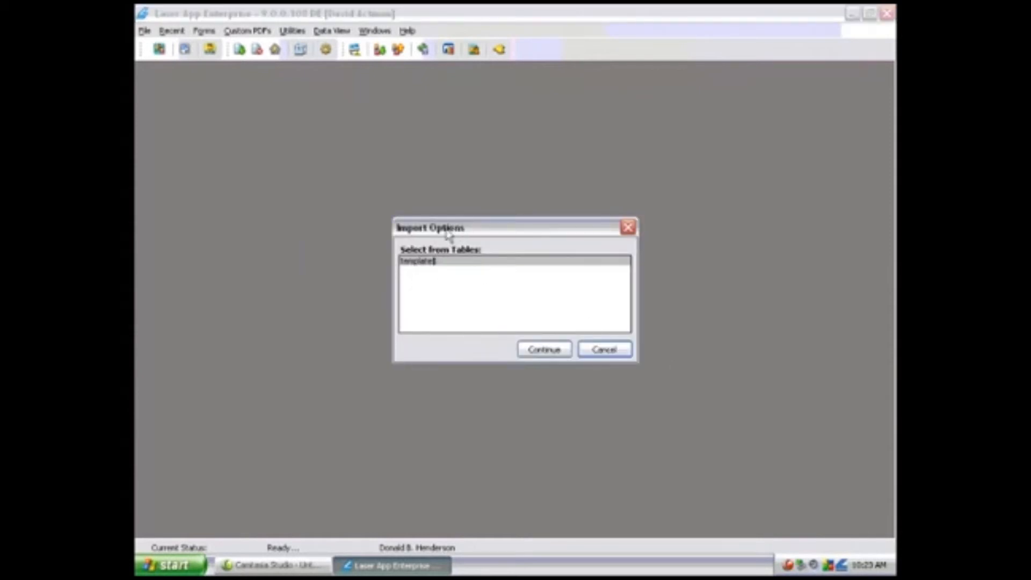
{"action": "left_click", "coordinate": [421, 263]}
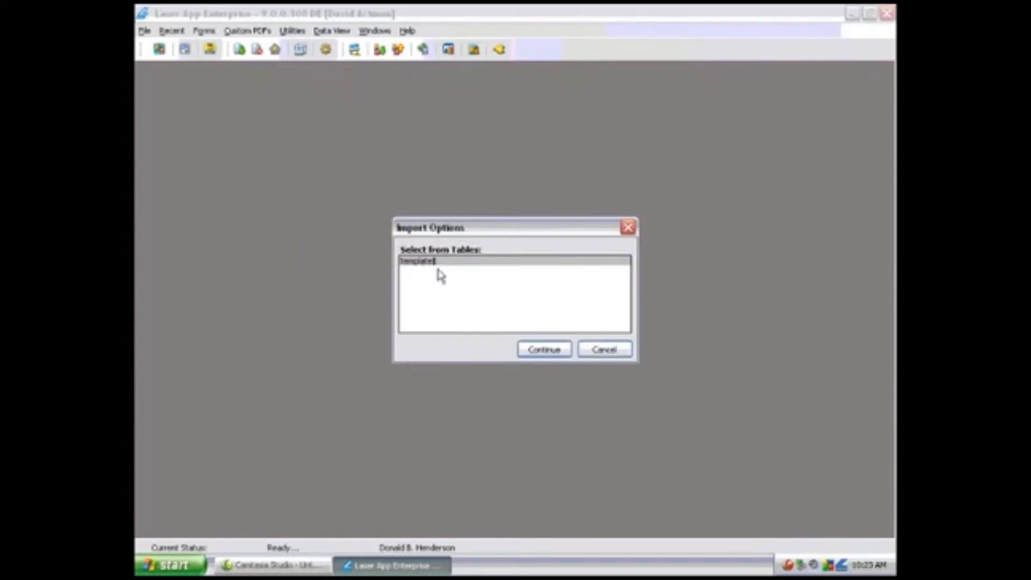
{"action": "left_click", "coordinate": [566, 354]}
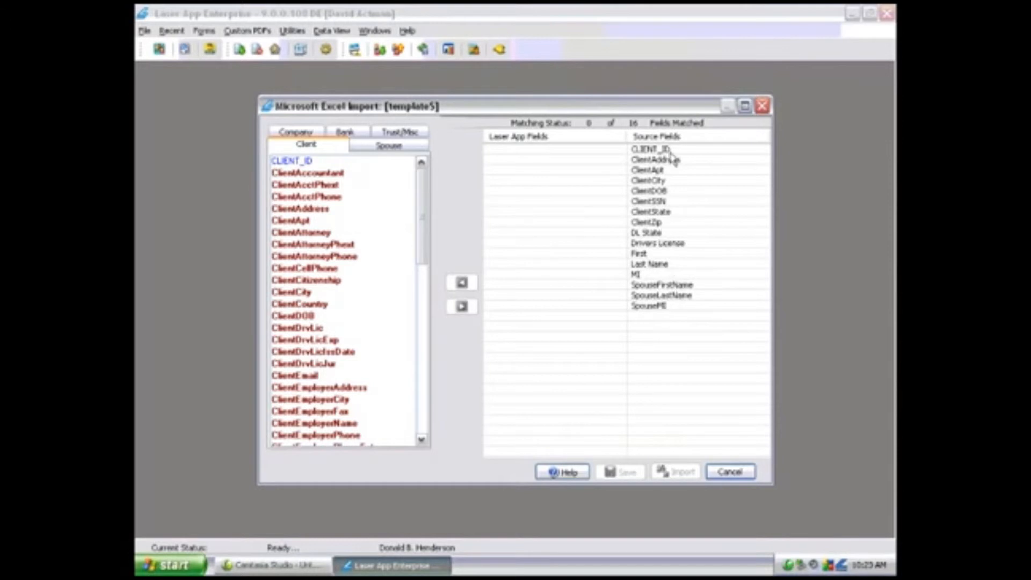
Match the source fields CLIENT_ID and ClientAddress to the Laser App fields of the same names, and close the configuration without saving.
{"action": "left_click", "coordinate": [644, 151]}
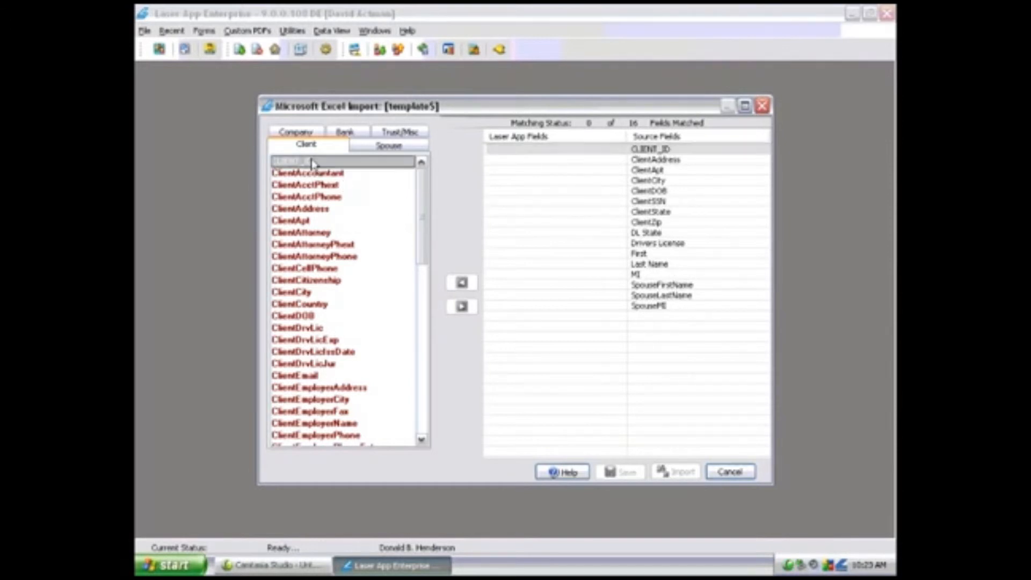
{"action": "left_click", "coordinate": [462, 306]}
{"action": "left_click", "coordinate": [289, 196]}
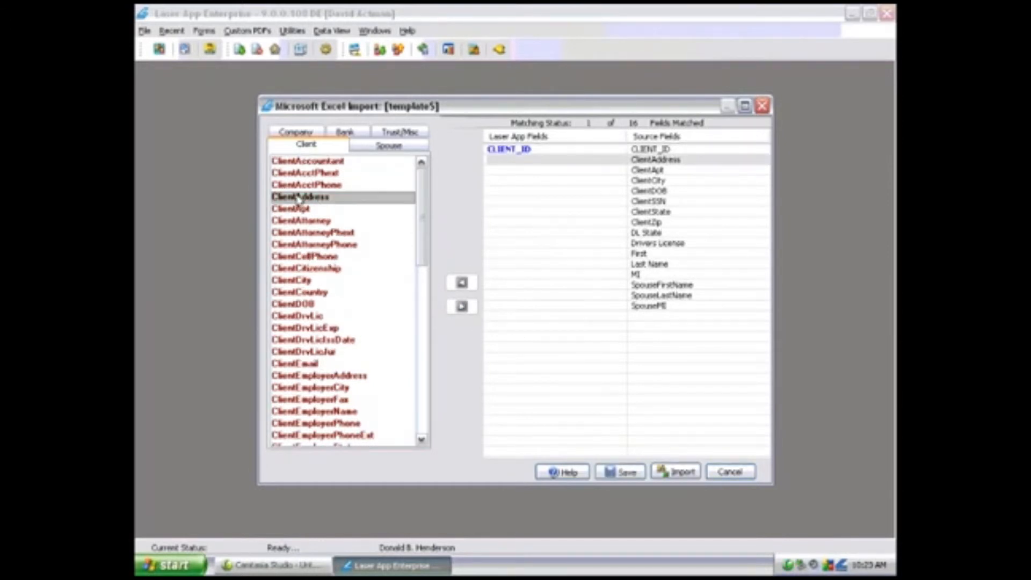
{"action": "left_click", "coordinate": [462, 306]}
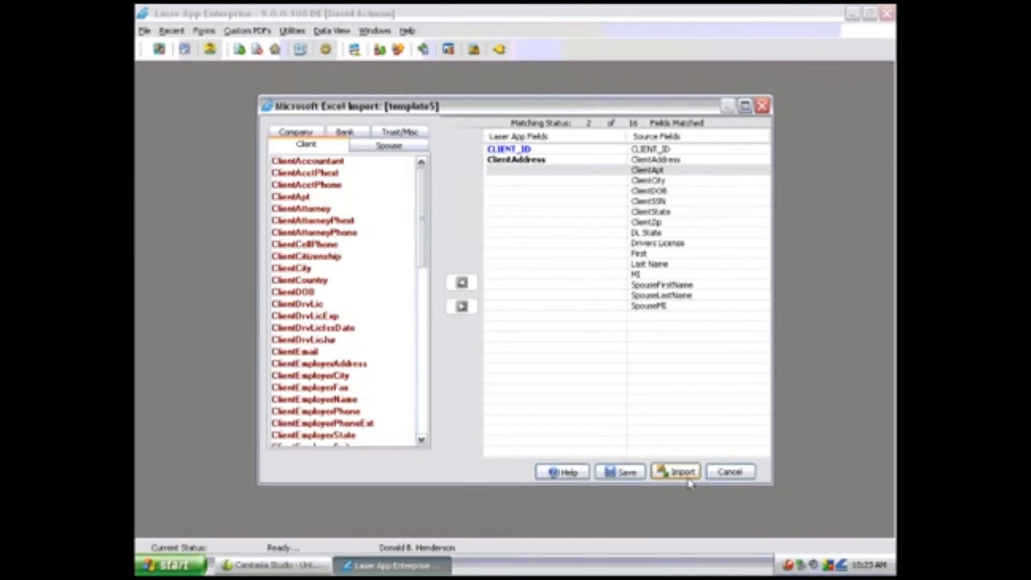
{"action": "left_click", "coordinate": [725, 472]}
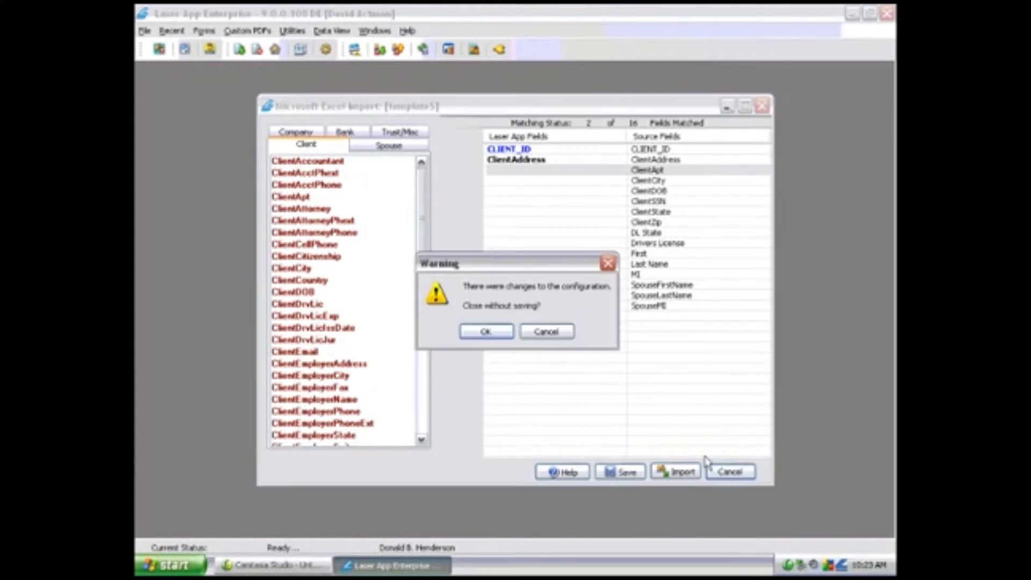
{"action": "left_click", "coordinate": [486, 332]}
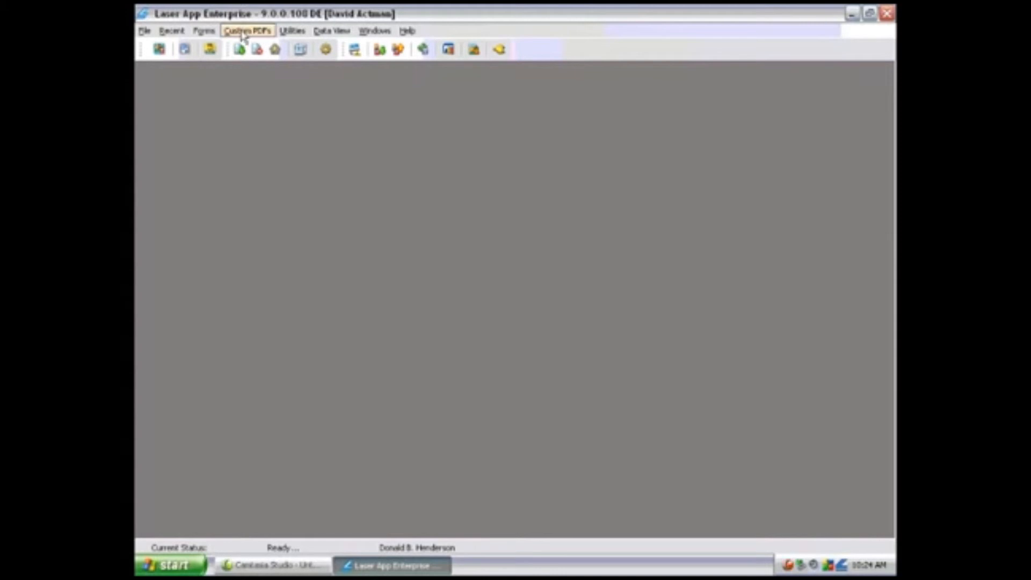
Open the custom PDF form interface, and show the form fields of the Surrender form PDF from the desktop.
{"action": "left_click", "coordinate": [243, 33]}
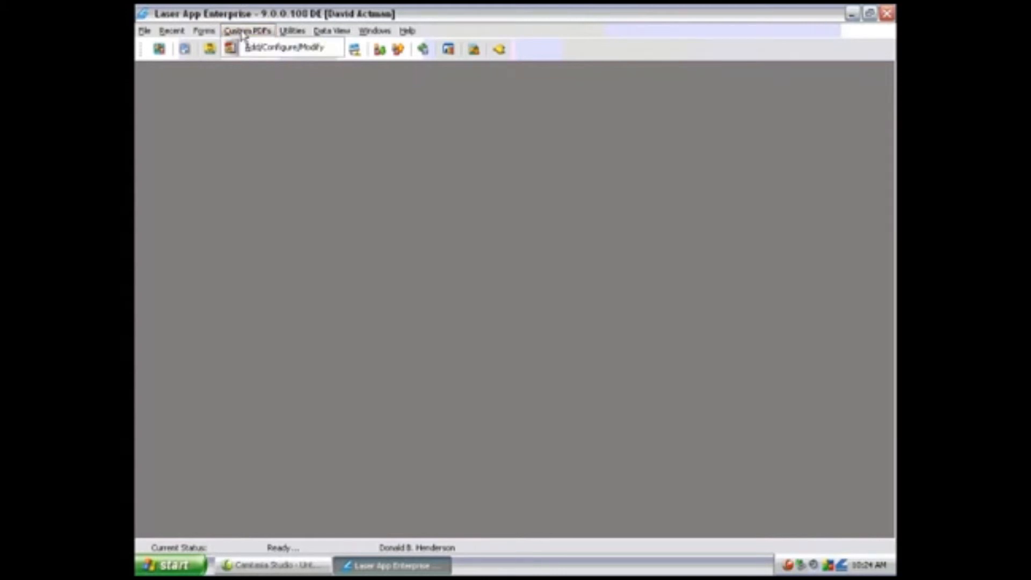
{"action": "left_click", "coordinate": [272, 50]}
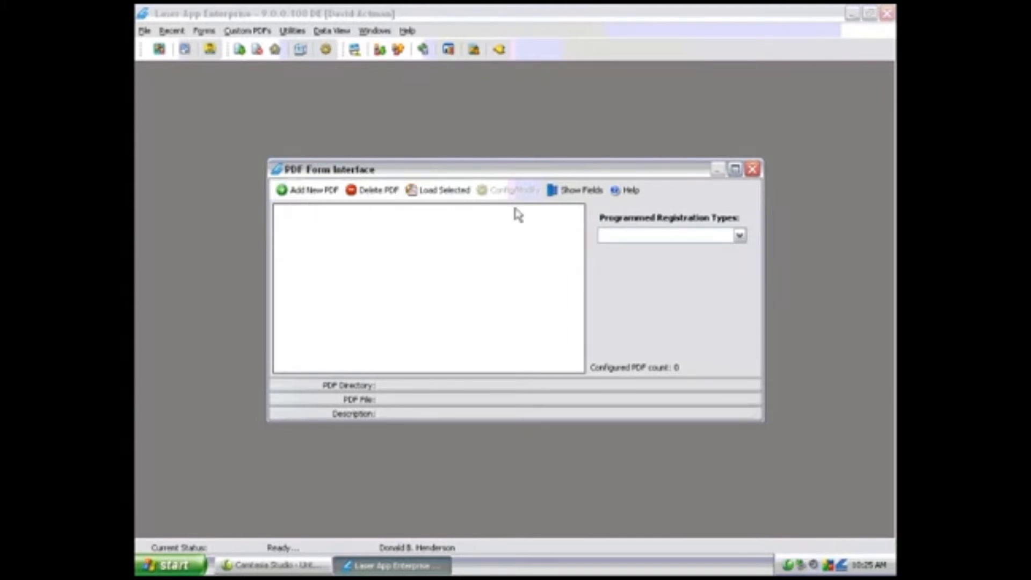
{"action": "left_click", "coordinate": [574, 194]}
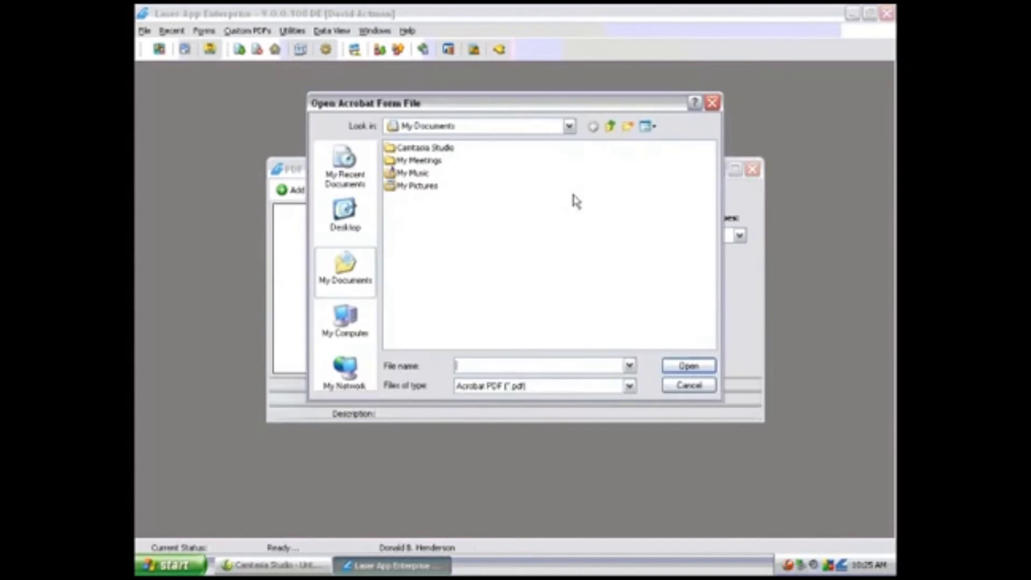
{"action": "left_click", "coordinate": [470, 131]}
{"action": "left_click", "coordinate": [432, 149]}
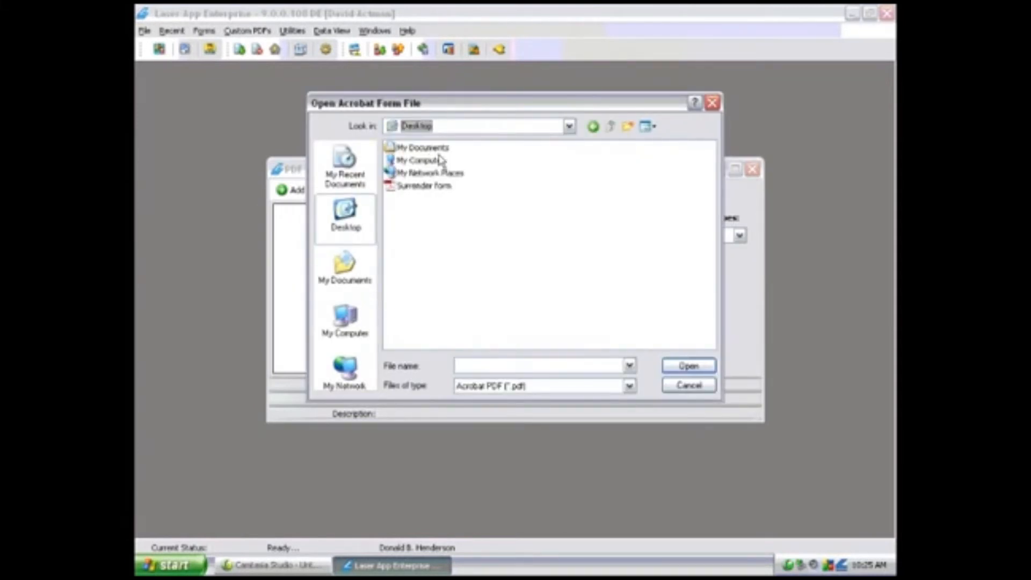
{"action": "left_click", "coordinate": [414, 188]}
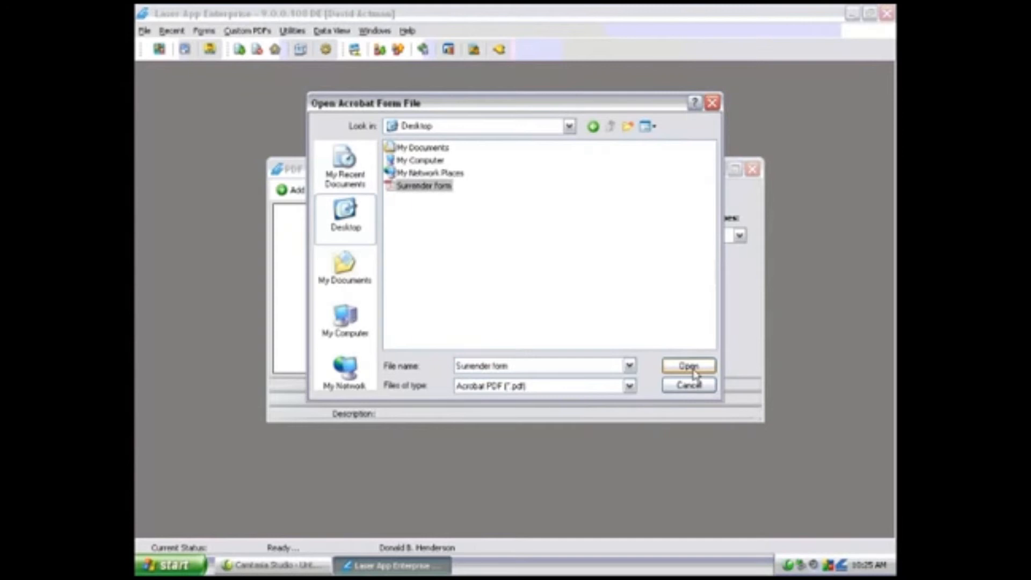
{"action": "left_click", "coordinate": [693, 371]}
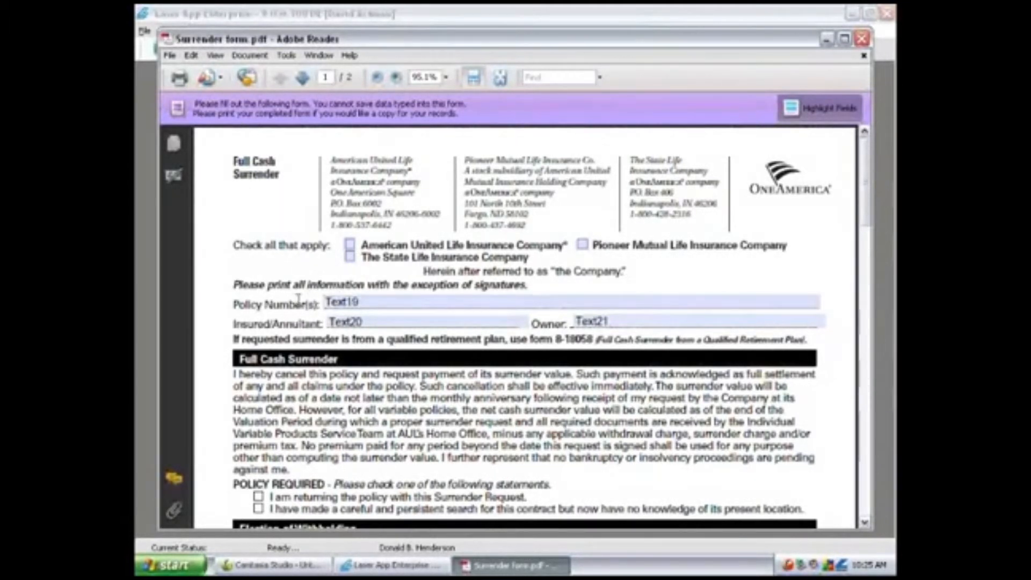
Examine the field names shown in the Surrender form, from the insured and owner fields down to the signatures section.
{"action": "left_click", "coordinate": [390, 320]}
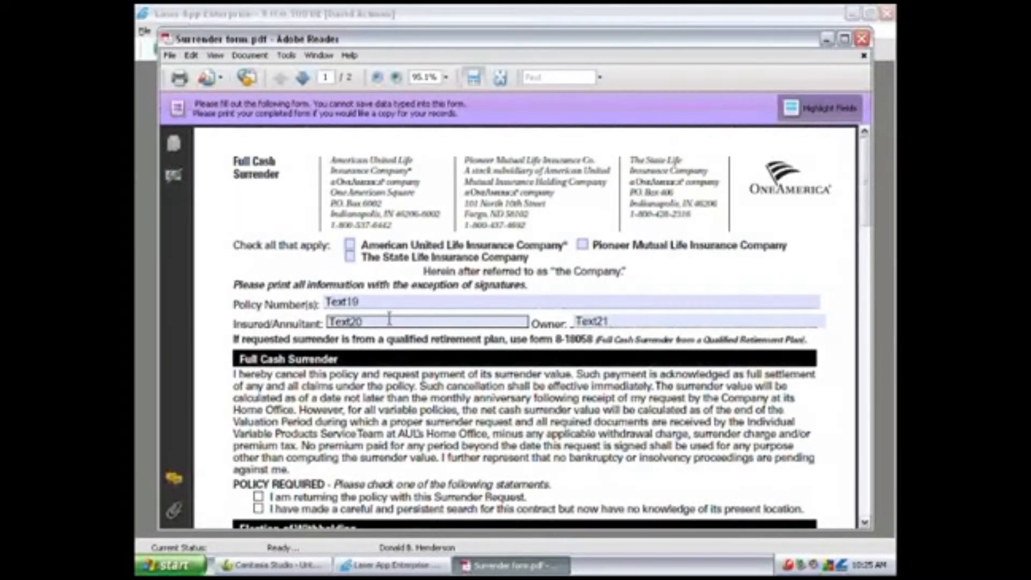
{"action": "scroll", "coordinate": [468, 325], "scroll_direction": "down", "scroll_amount": 3}
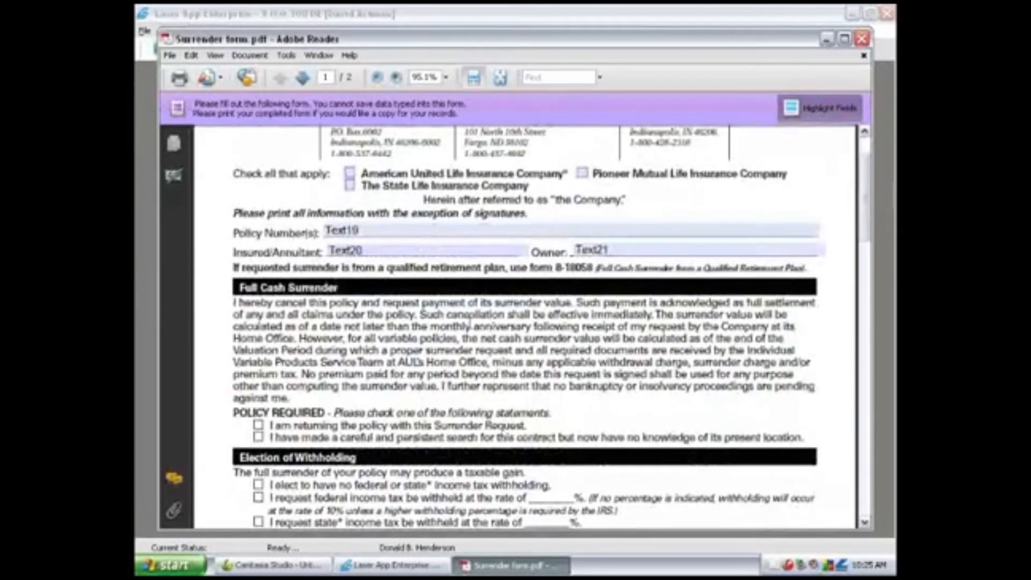
{"action": "scroll", "coordinate": [470, 323], "scroll_direction": "down", "scroll_amount": 18}
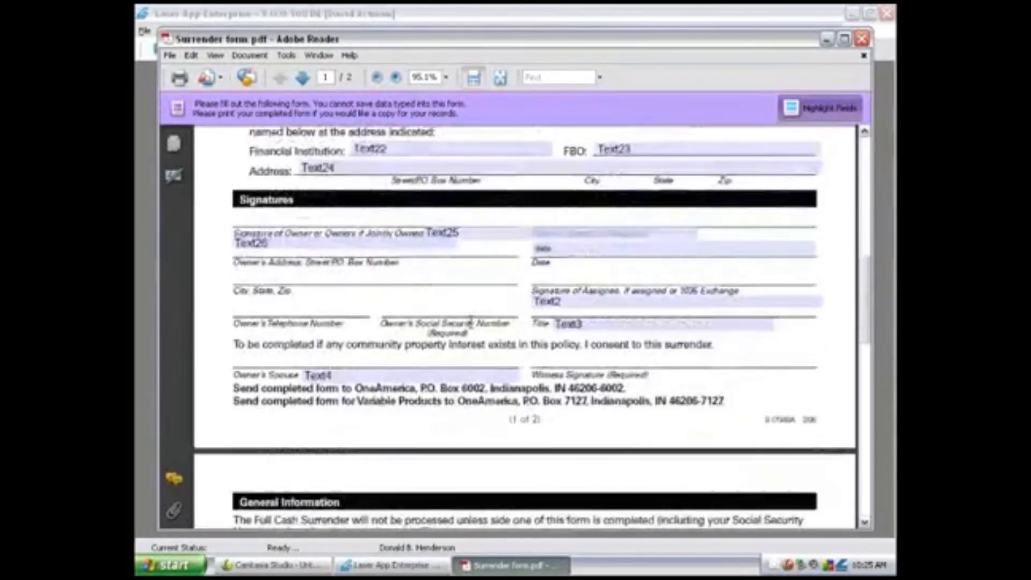
{"action": "scroll", "coordinate": [470, 322], "scroll_direction": "up", "scroll_amount": 4}
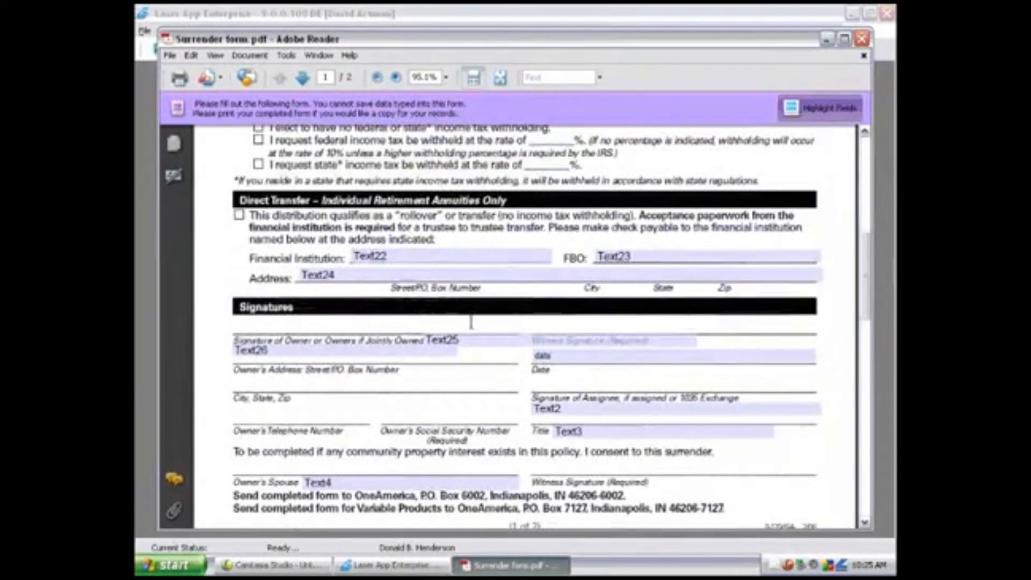
Close the Surrender form preview, and add the Surrender form PDF from the desktop as a new custom PDF.
{"action": "scroll", "coordinate": [472, 322], "scroll_direction": "up", "scroll_amount": 12}
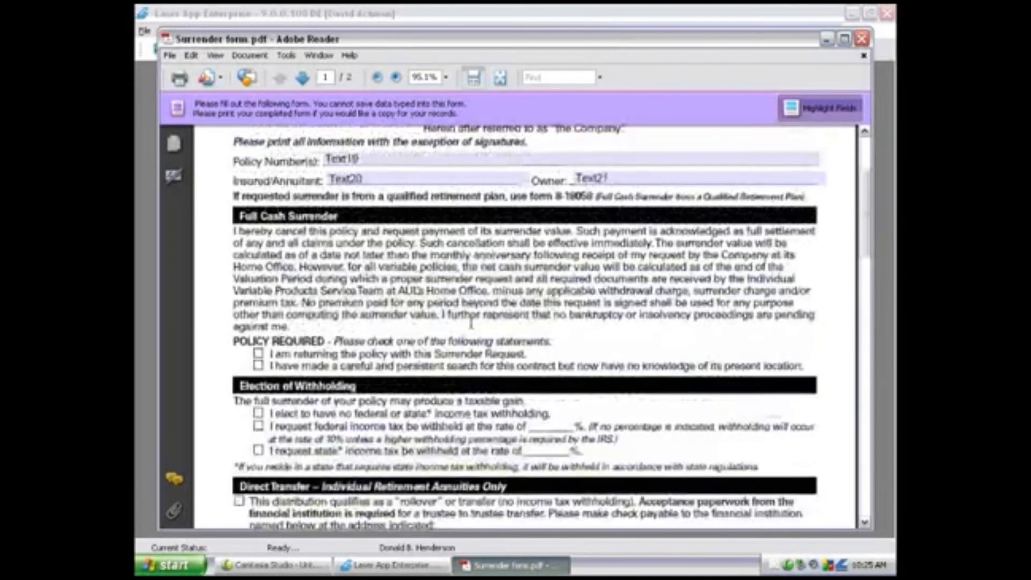
{"action": "scroll", "coordinate": [471, 322], "scroll_direction": "up", "scroll_amount": 6}
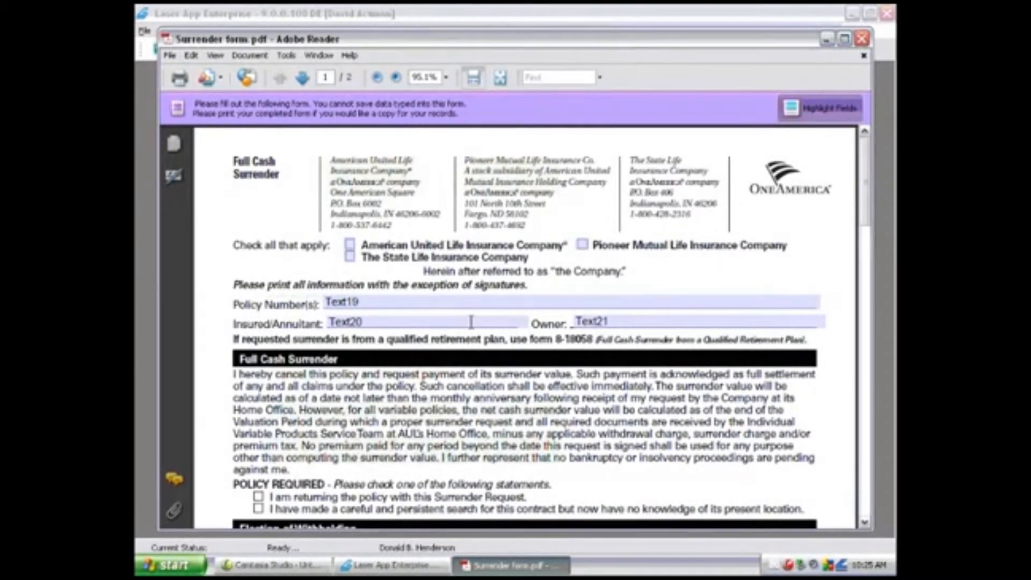
{"action": "left_click", "coordinate": [862, 38]}
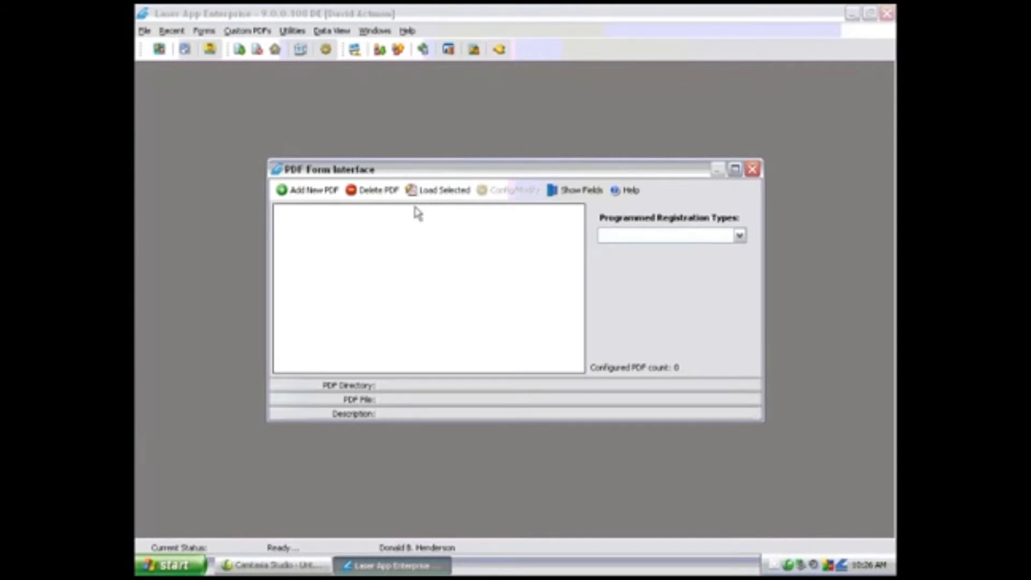
{"action": "left_click", "coordinate": [325, 191]}
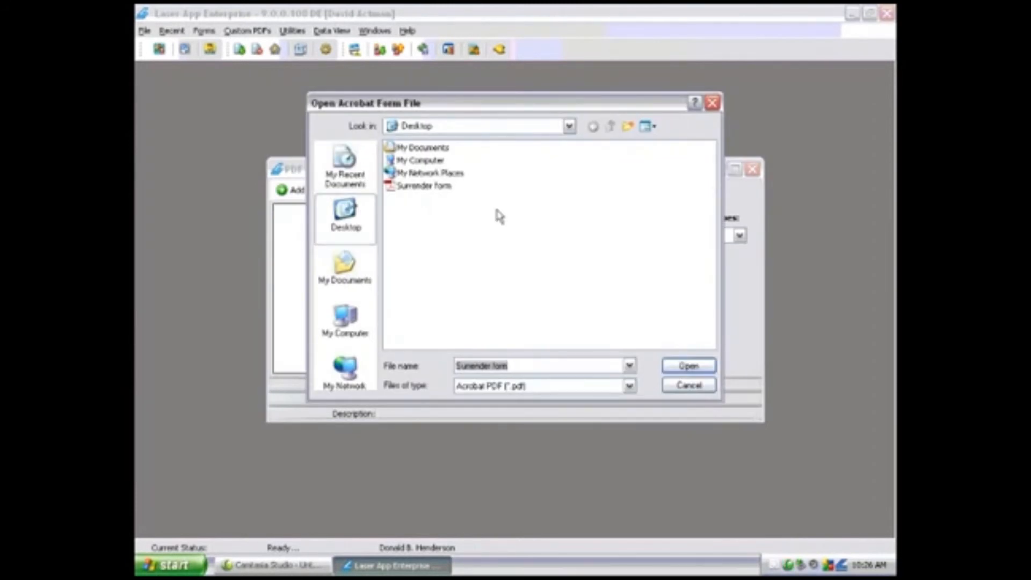
{"action": "left_click", "coordinate": [427, 185]}
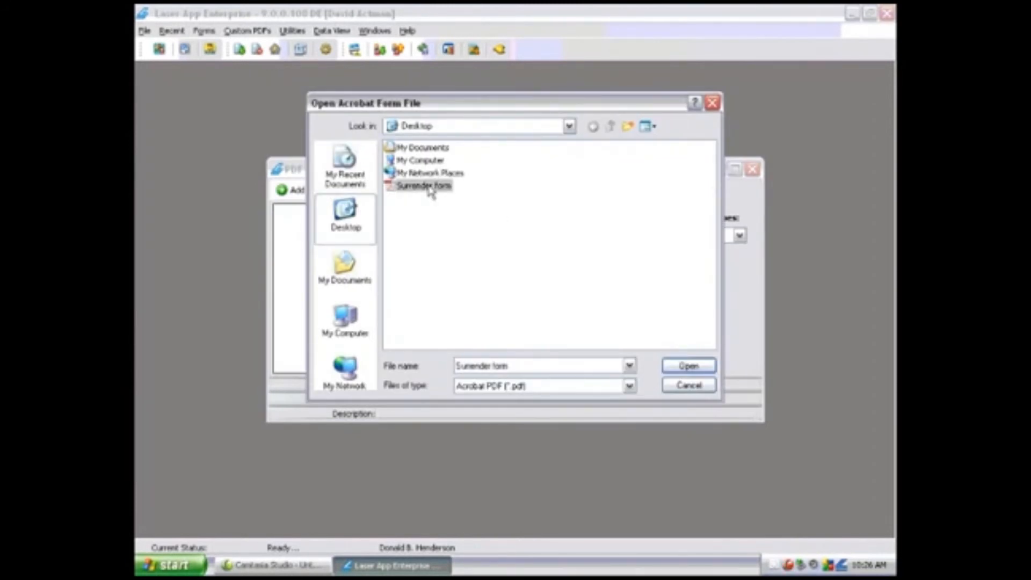
{"action": "left_click", "coordinate": [683, 370]}
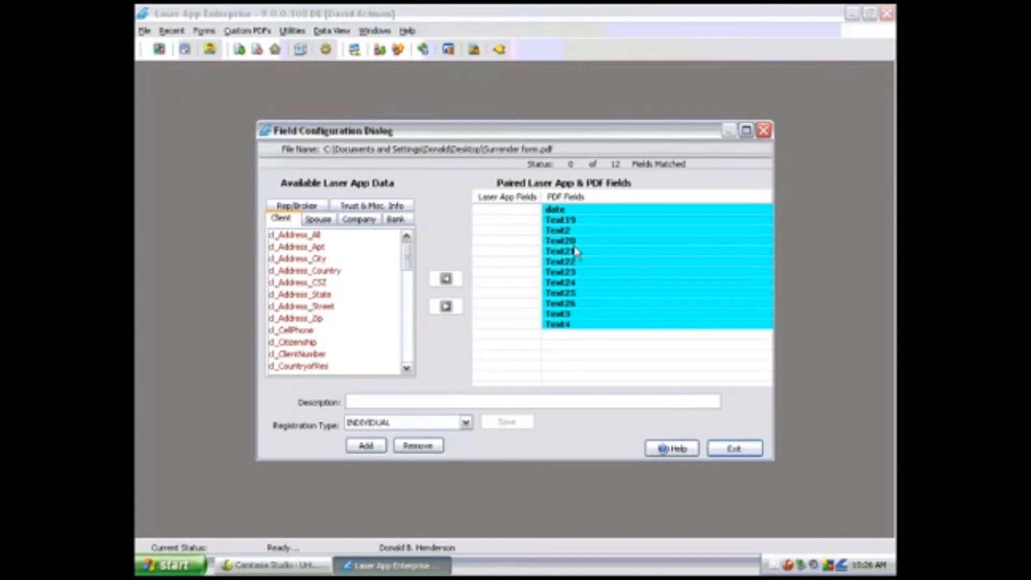
Look through the available Laser App data for spouse, company, bank, trust and rep/broker, and return to the client fields.
{"action": "left_click", "coordinate": [320, 219]}
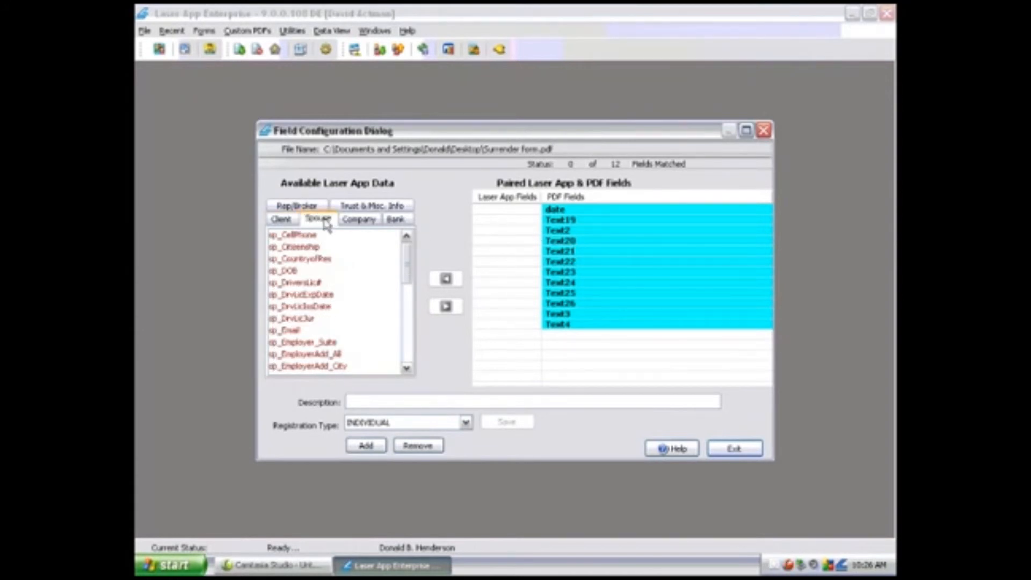
{"action": "left_click", "coordinate": [358, 221]}
{"action": "left_click", "coordinate": [395, 220]}
{"action": "left_click", "coordinate": [379, 207]}
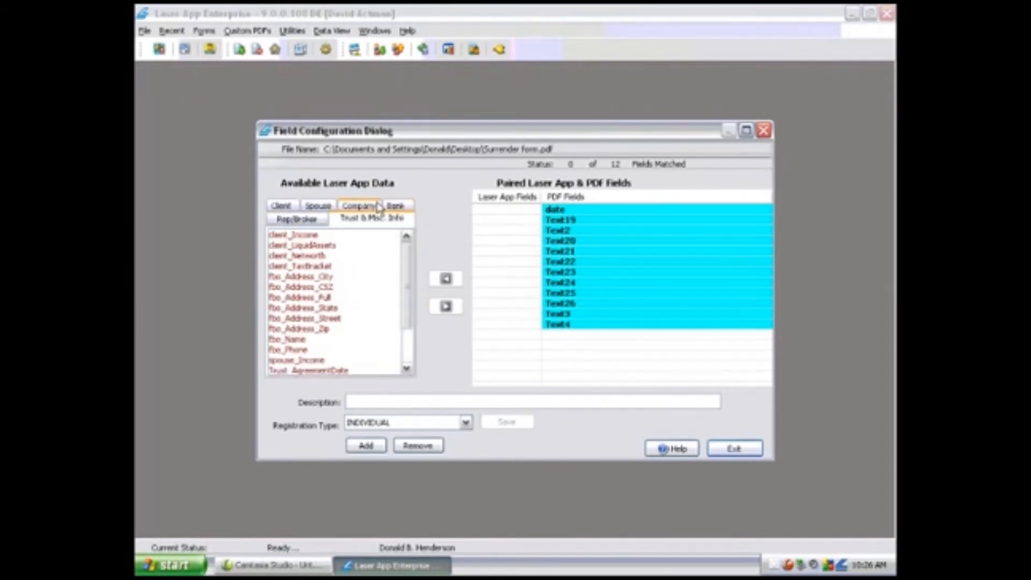
{"action": "left_click", "coordinate": [312, 220]}
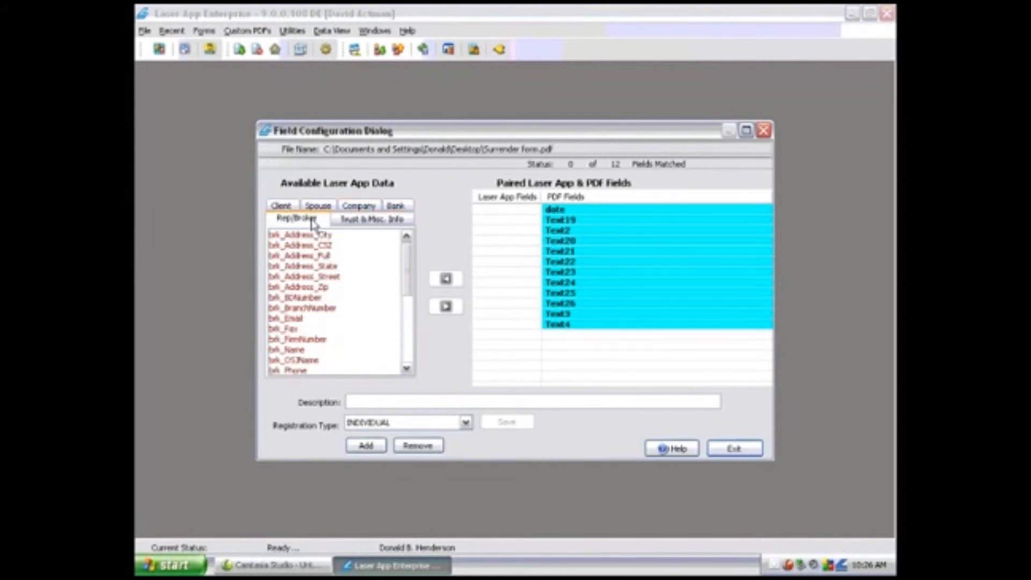
{"action": "left_click", "coordinate": [281, 207]}
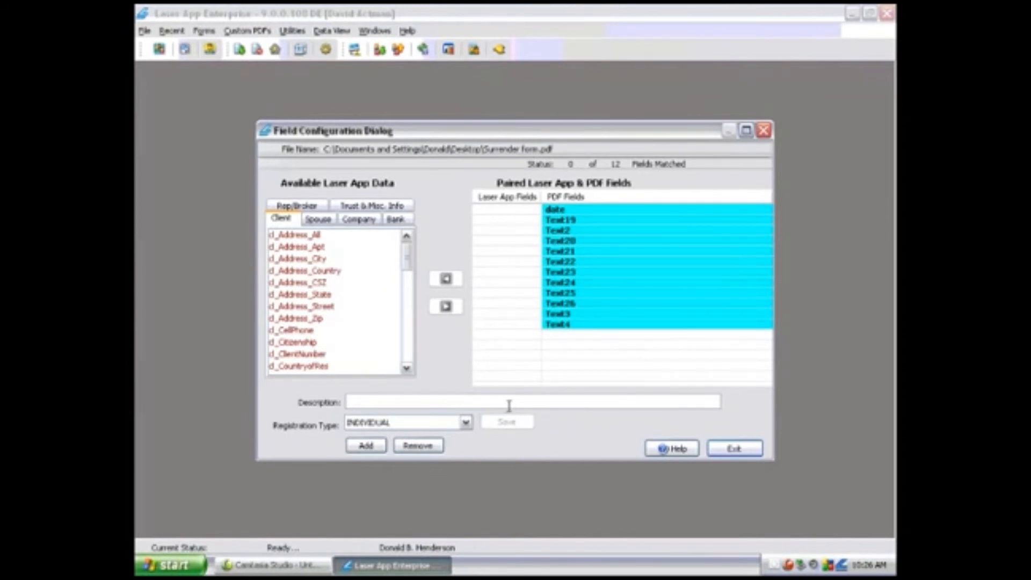
Pair the client field cl_Address_All with PDF field Text24, and cl_Name_Full with Text20.
{"action": "left_click", "coordinate": [572, 283]}
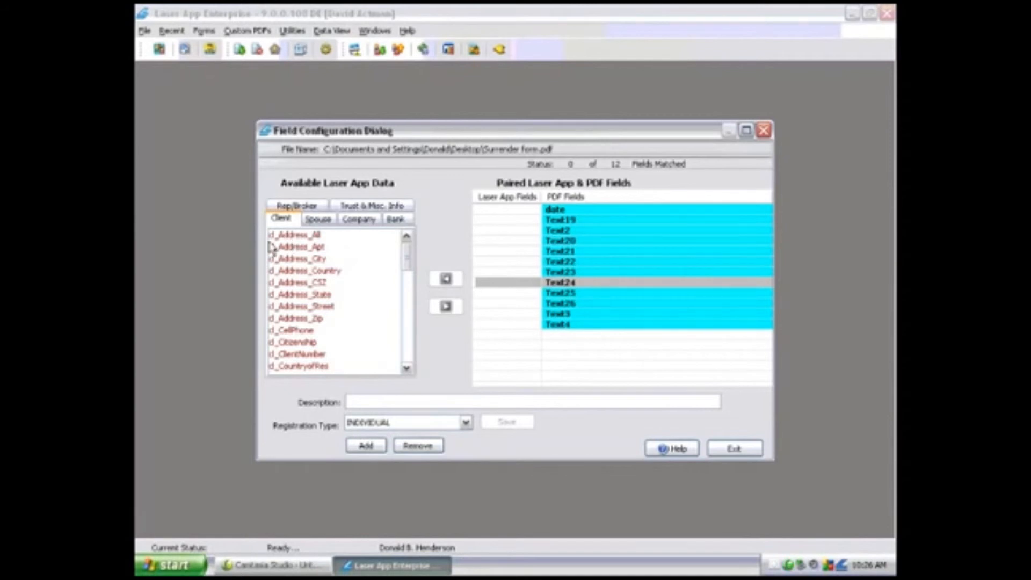
{"action": "left_click", "coordinate": [317, 236]}
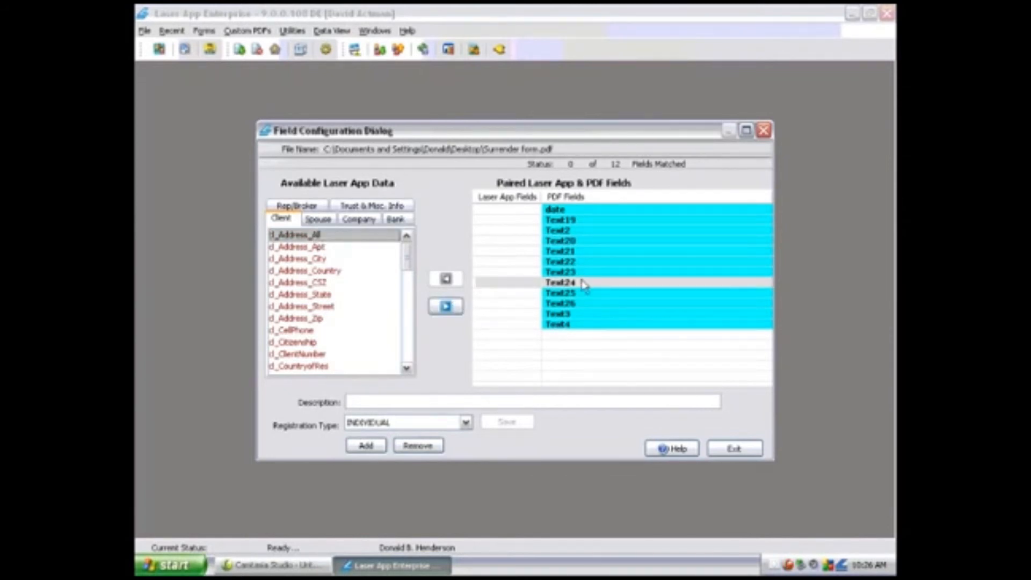
{"action": "left_click", "coordinate": [444, 308]}
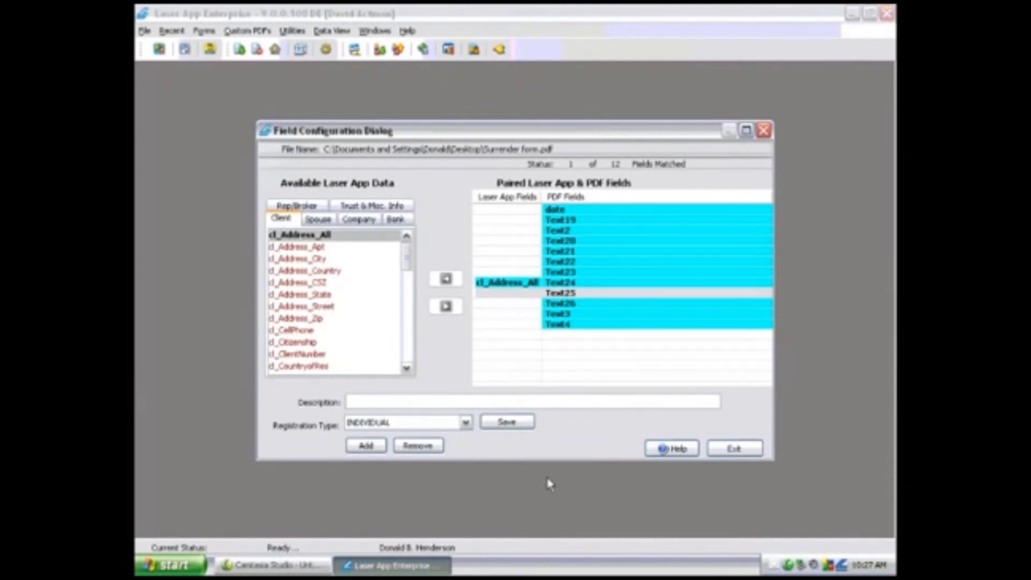
{"action": "left_click", "coordinate": [583, 242]}
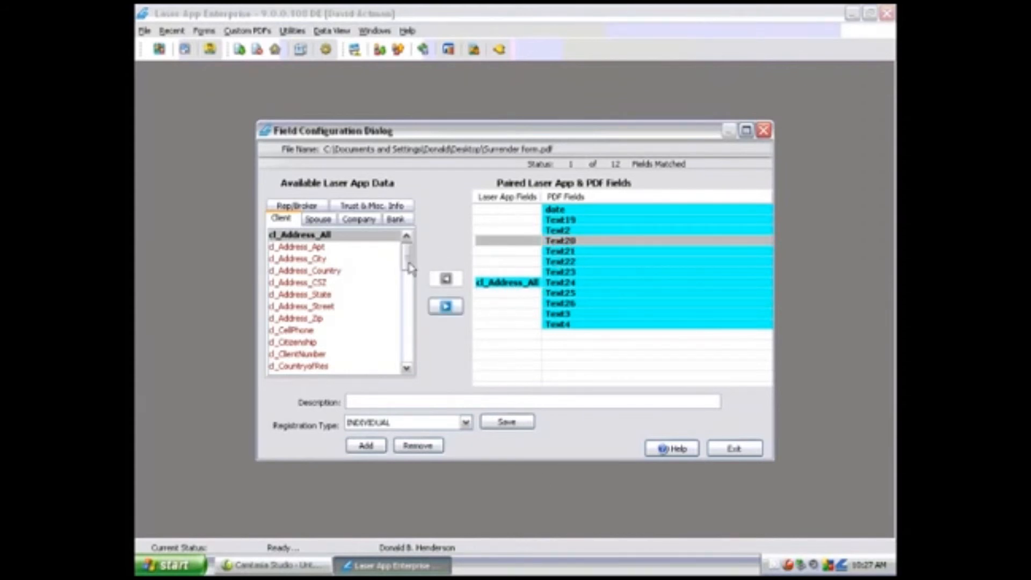
{"action": "left_click_drag", "start_coordinate": [409, 267], "coordinate": [409, 333]}
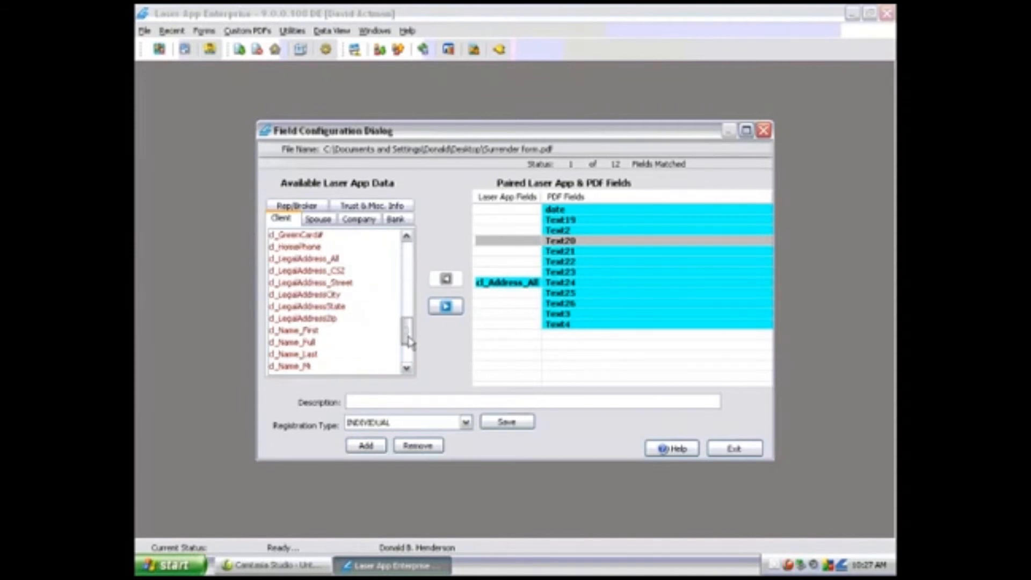
{"action": "left_click", "coordinate": [313, 344]}
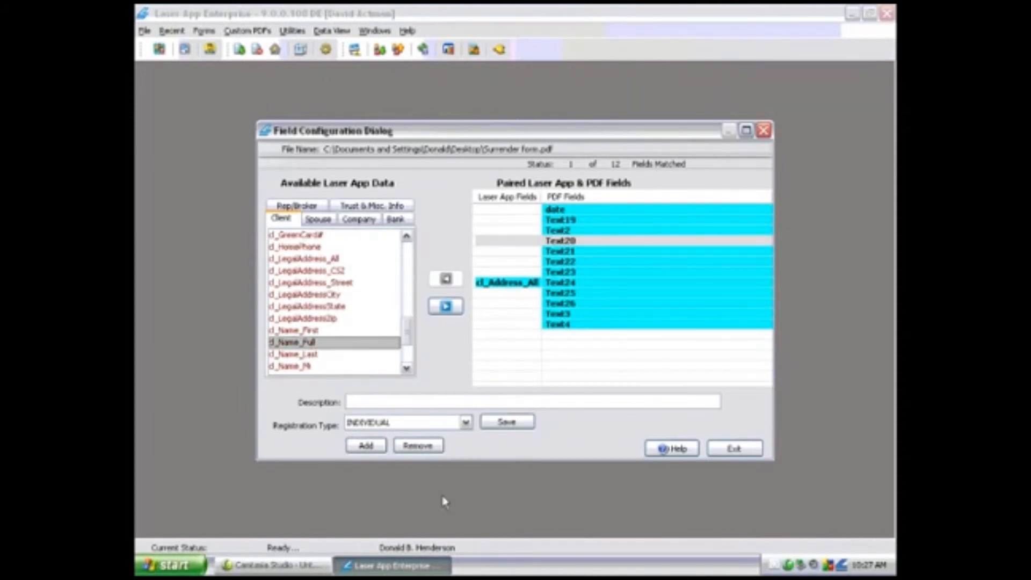
{"action": "left_click", "coordinate": [446, 309]}
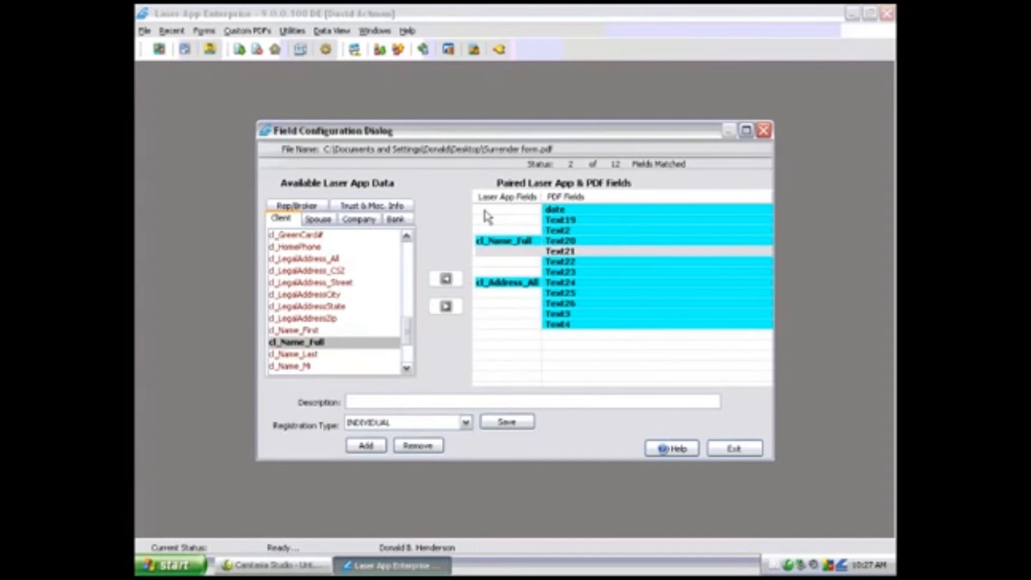
Set the description to testpdf and save the field pairing for the INDIVIDUAL registration type.
{"action": "left_click", "coordinate": [408, 401]}
{"action": "type", "text": "testpdf"}
{"action": "left_click", "coordinate": [507, 423]}
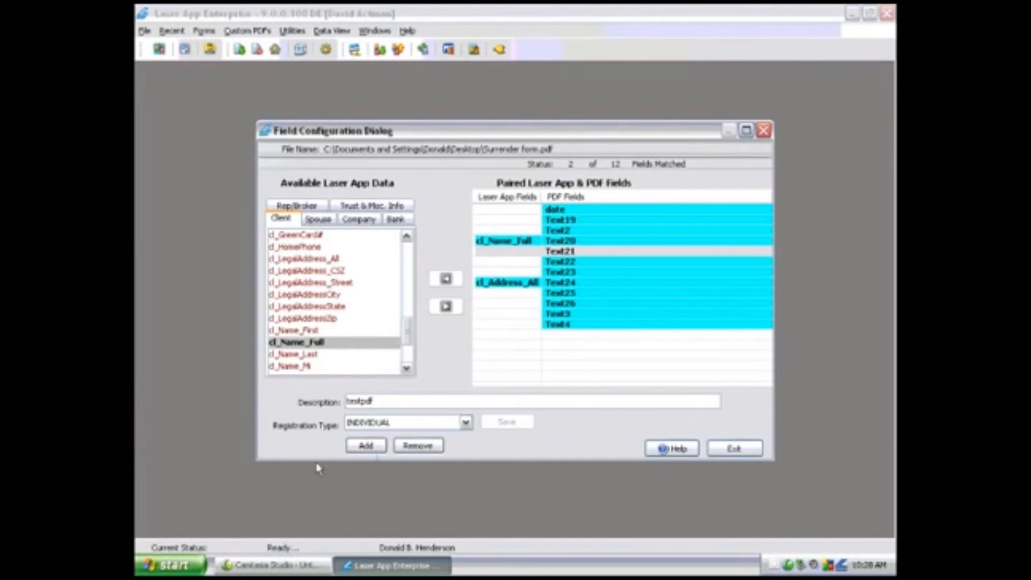
Add the SPOUSE registration type to the Surrender form's configuration.
{"action": "left_click", "coordinate": [366, 446]}
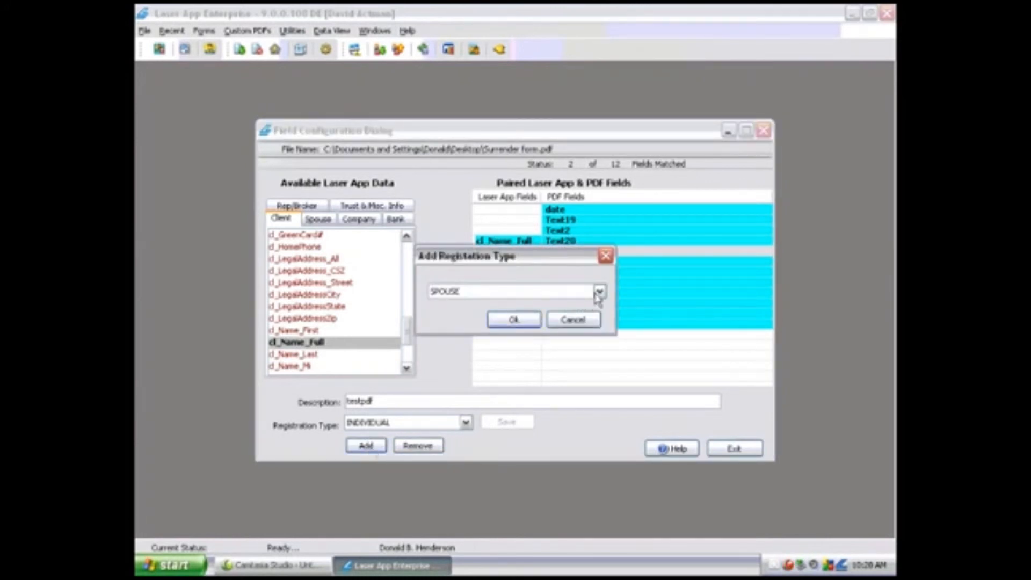
{"action": "left_click", "coordinate": [599, 291]}
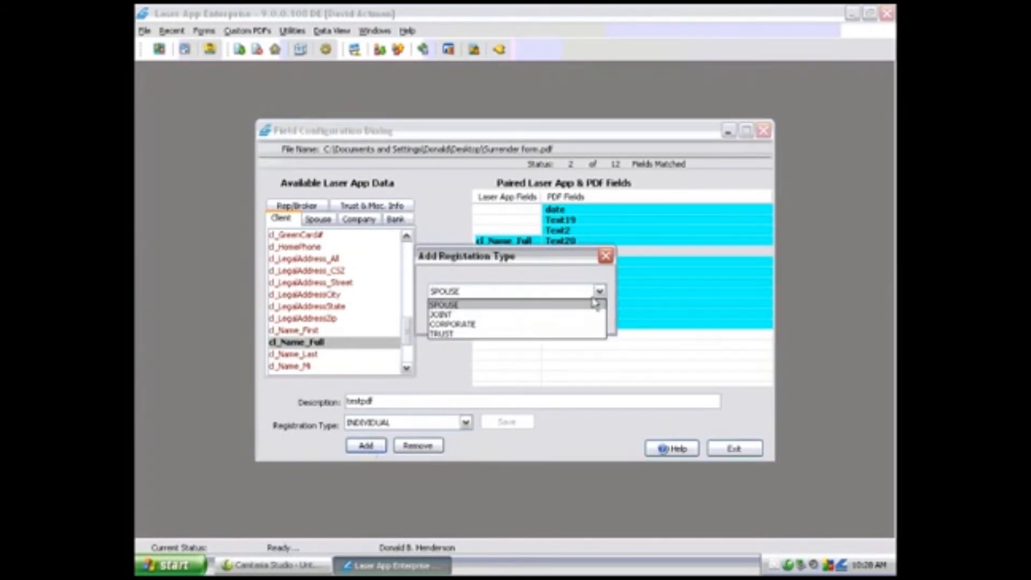
{"action": "left_click", "coordinate": [461, 307]}
{"action": "left_click", "coordinate": [514, 320]}
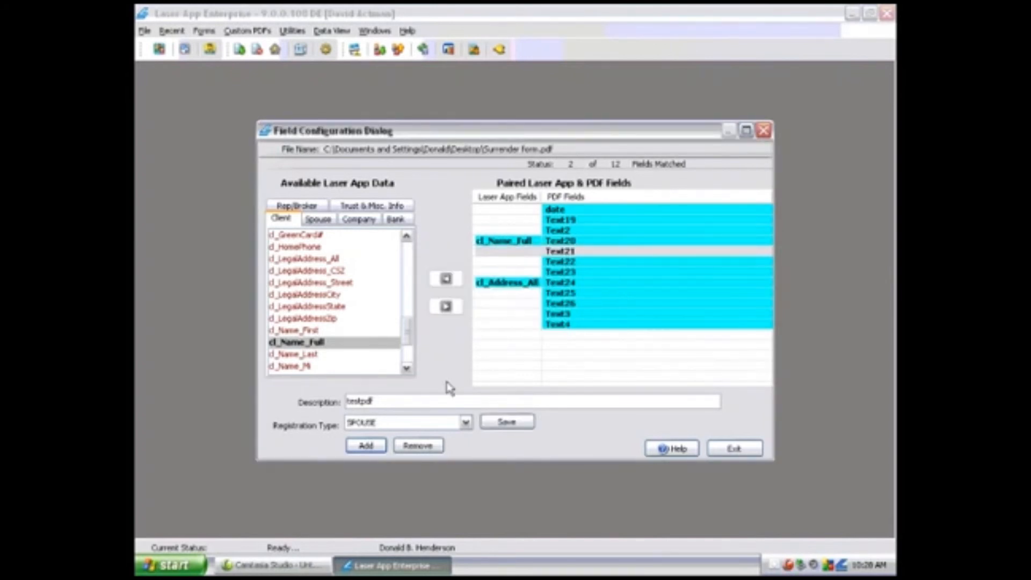
Remove the cl_Name_Full and cl_Address_All pairings from the SPOUSE configuration, and show the available spouse fields.
{"action": "left_click", "coordinate": [504, 241]}
{"action": "left_click", "coordinate": [446, 278]}
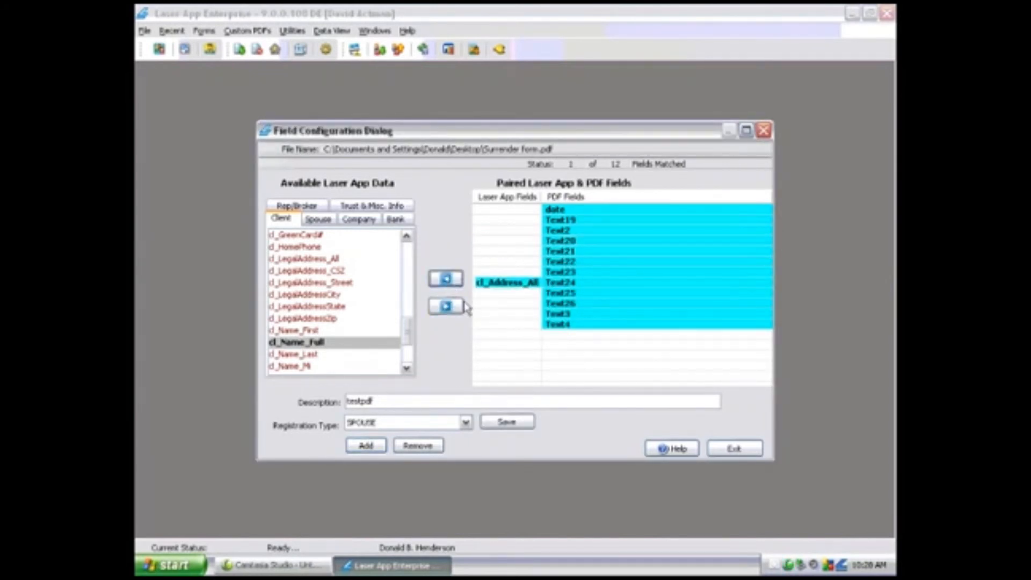
{"action": "left_click", "coordinate": [456, 311]}
{"action": "left_click", "coordinate": [502, 283]}
{"action": "left_click", "coordinate": [442, 285]}
{"action": "left_click", "coordinate": [317, 219]}
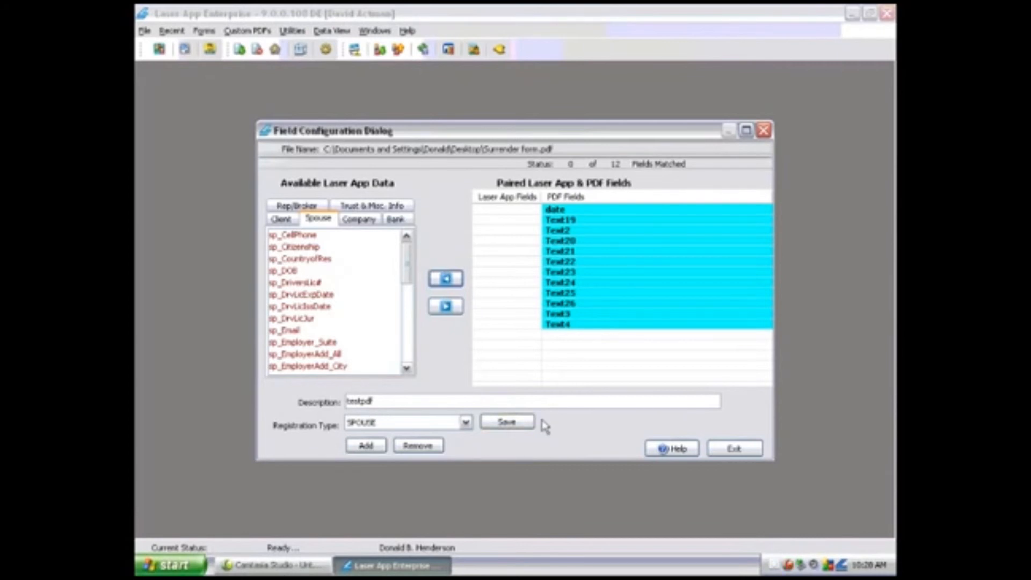
Change the description to spousetestpdf, and exit the field configuration without saving.
{"action": "left_click", "coordinate": [411, 400]}
{"action": "type", "text": "spou"}
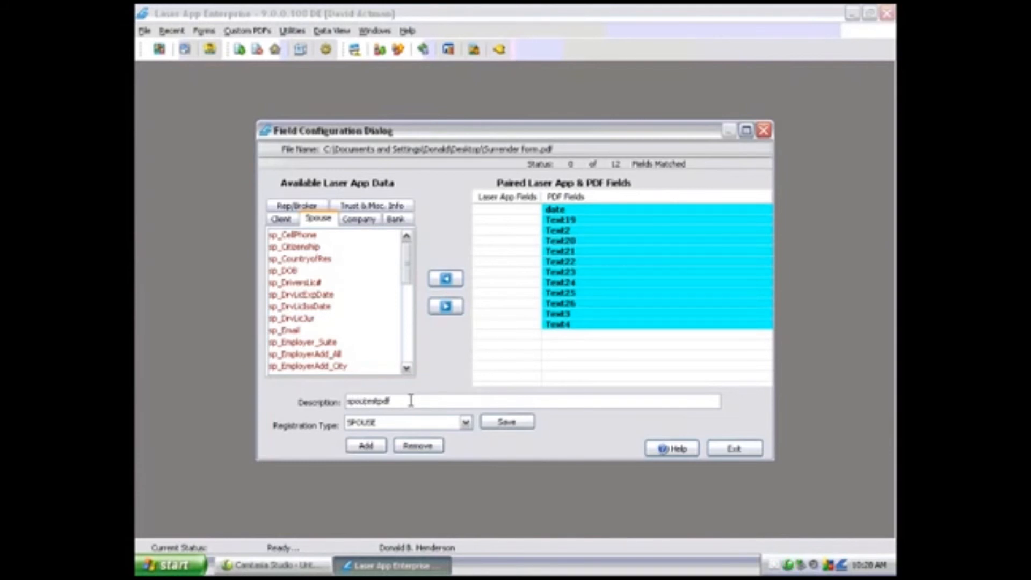
{"action": "type", "text": "se"}
{"action": "left_click", "coordinate": [758, 452]}
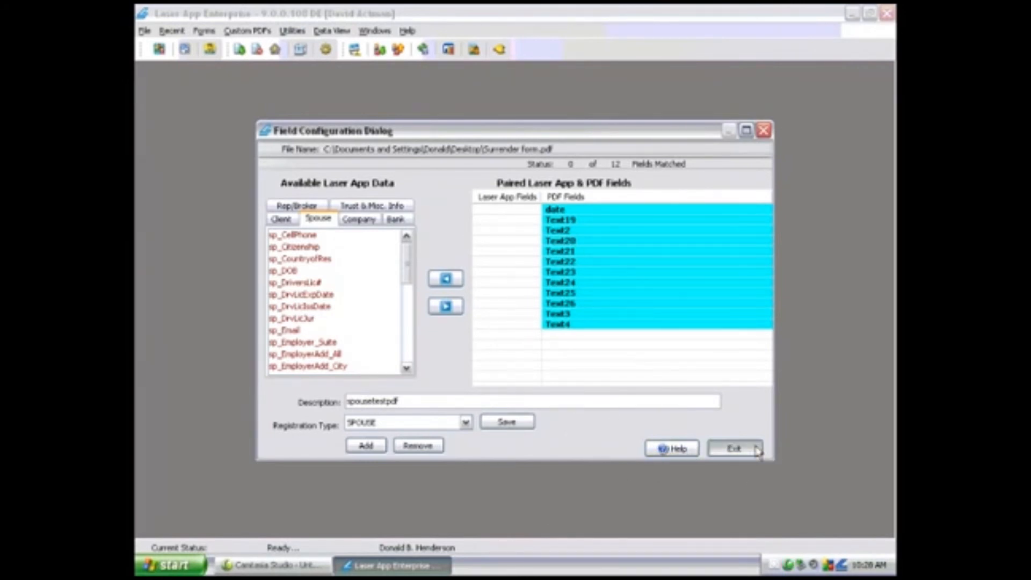
{"action": "left_click", "coordinate": [501, 335]}
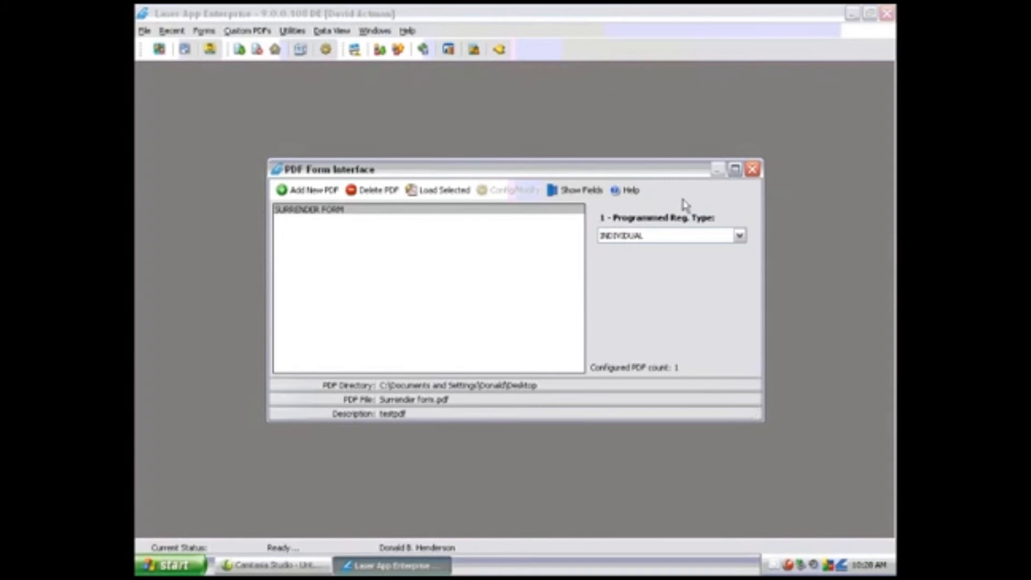
Review the Surrender form's saved field configuration, and close it and the PDF form interface without saving.
{"action": "left_click", "coordinate": [313, 217]}
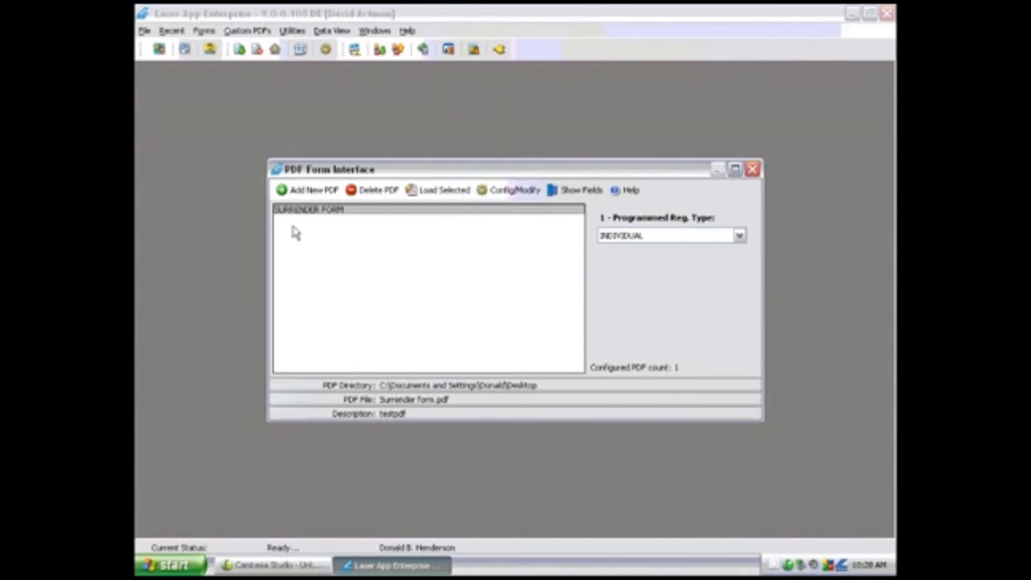
{"action": "left_click", "coordinate": [513, 193]}
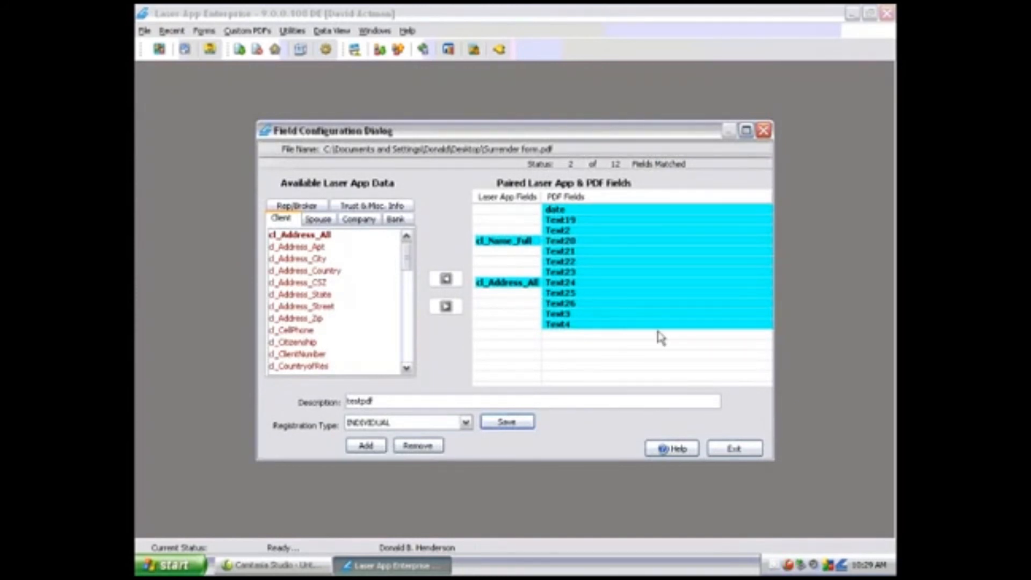
{"action": "left_click", "coordinate": [734, 450]}
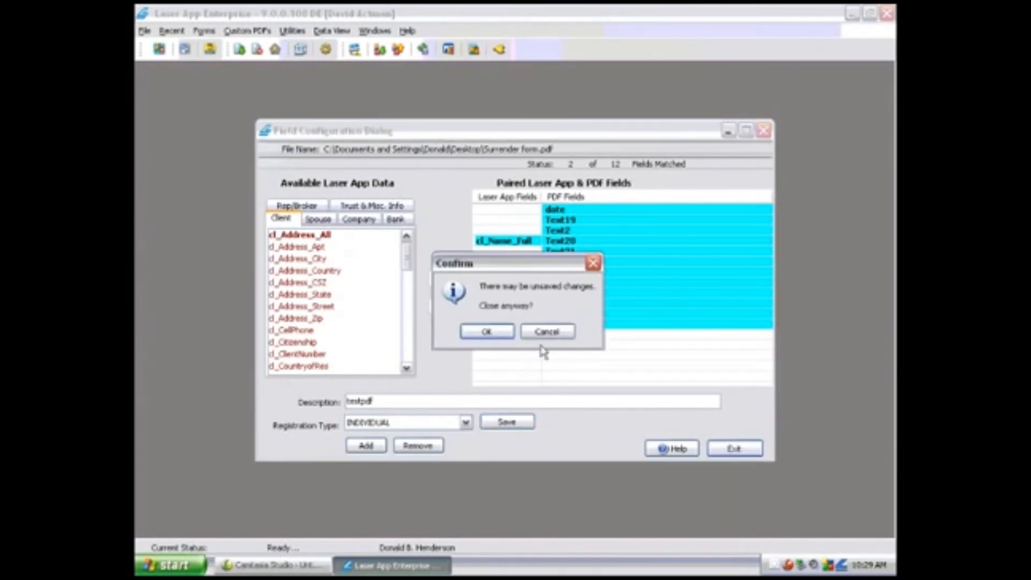
{"action": "left_click", "coordinate": [489, 334]}
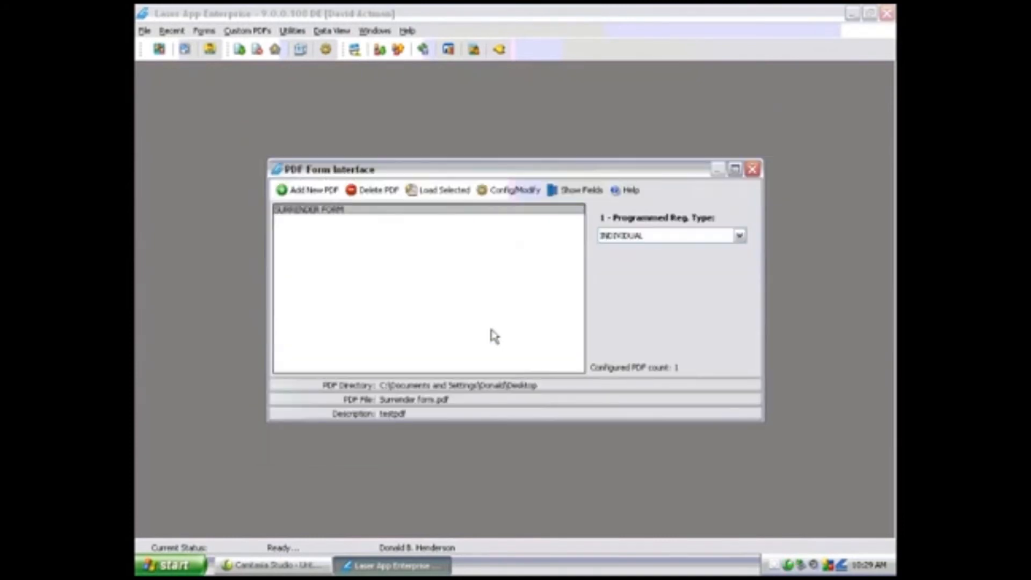
{"action": "left_click", "coordinate": [753, 171]}
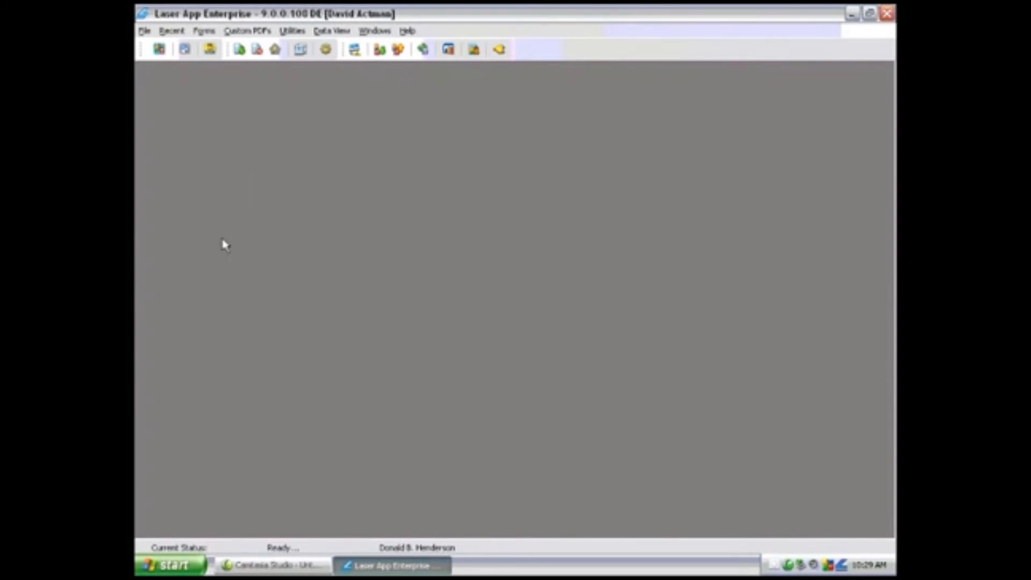
Make the Doe Corp. contact the current client in the contact grid, and close the client information.
{"action": "left_click", "coordinate": [343, 31]}
{"action": "left_click", "coordinate": [347, 49]}
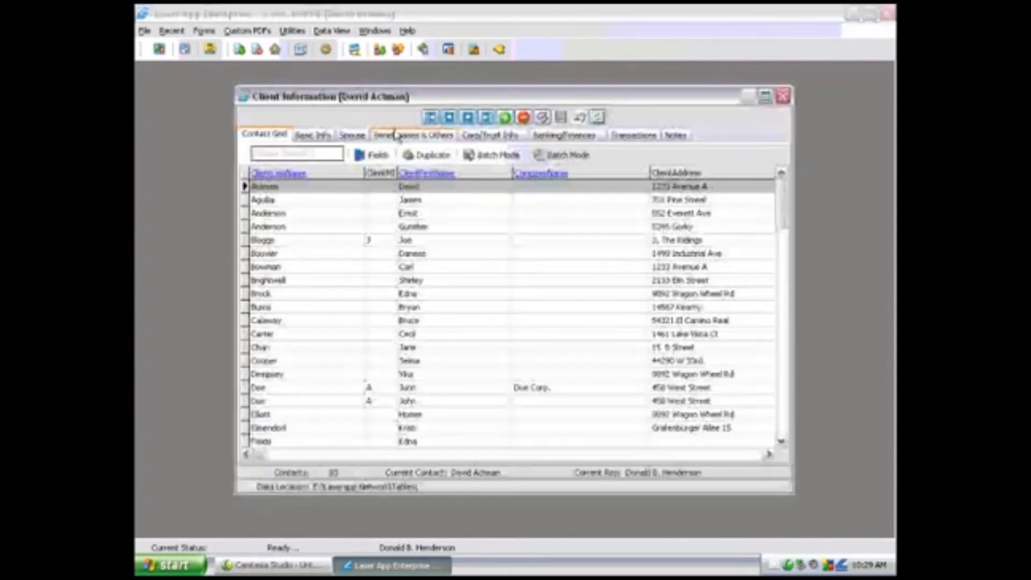
{"action": "left_click", "coordinate": [290, 389]}
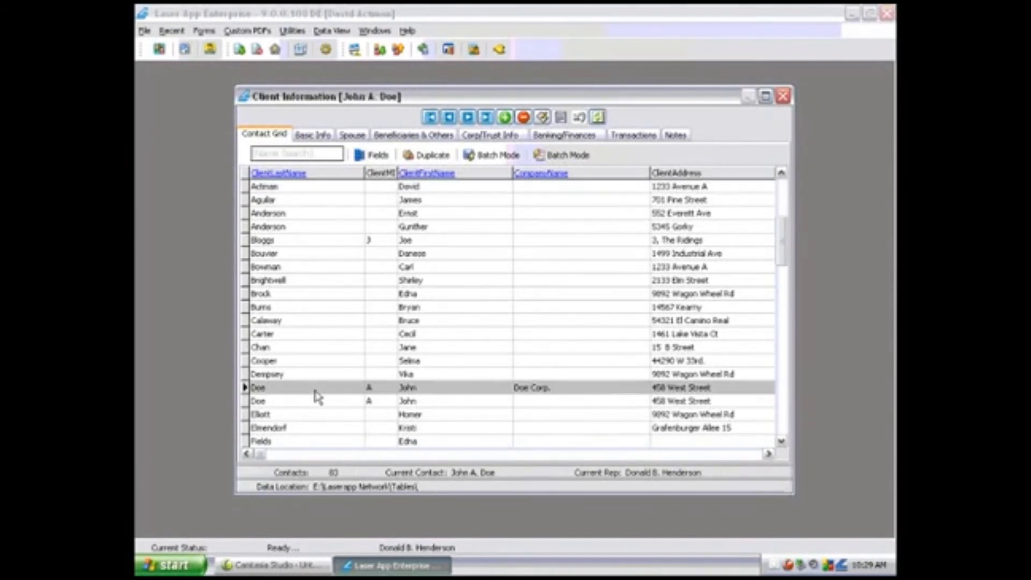
{"action": "left_click", "coordinate": [784, 97]}
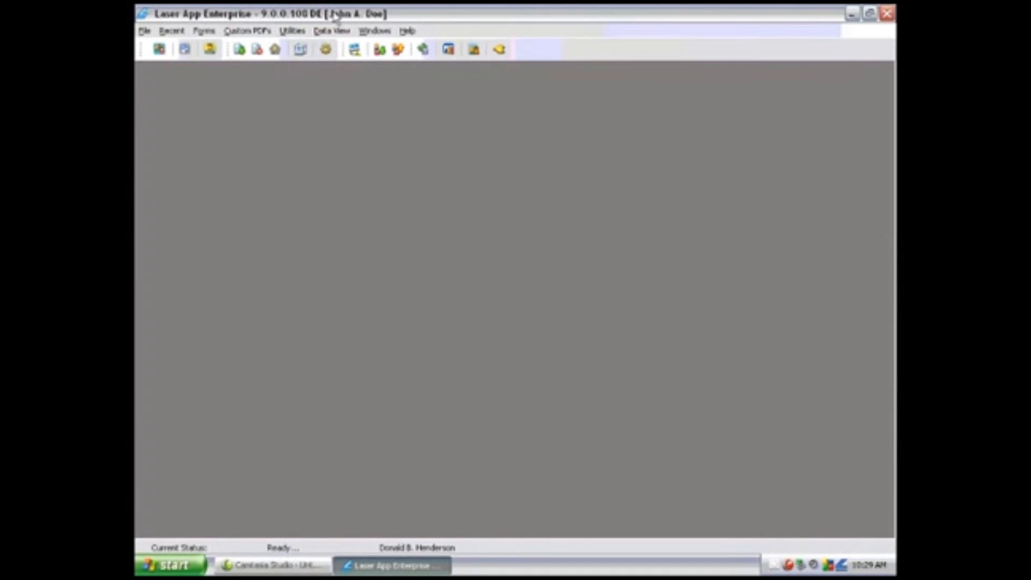
Open the Surrender Form custom PDF for the current client, review its prefilled Insured/Annuitant and Address fields, and close it.
{"action": "left_click", "coordinate": [232, 36]}
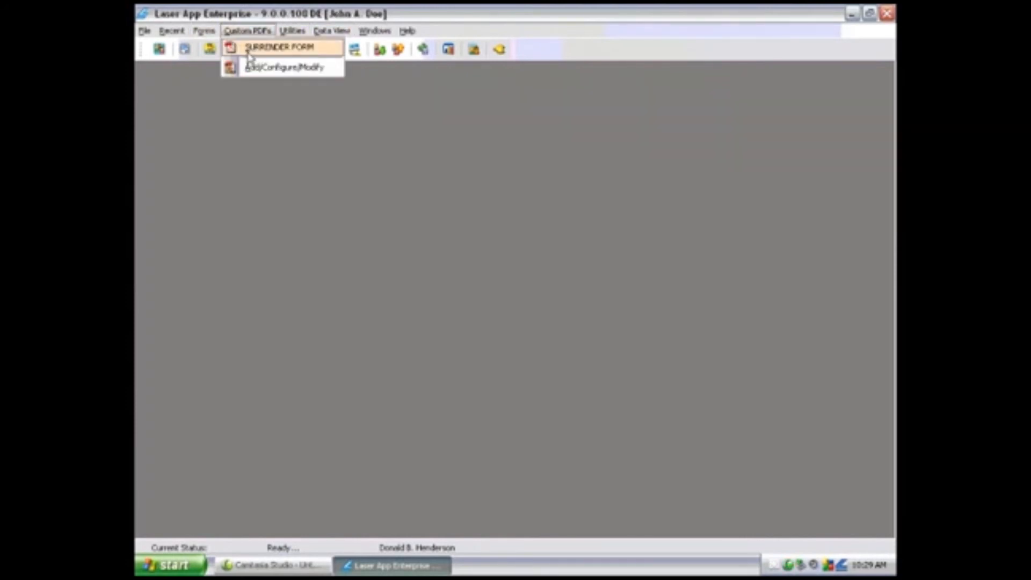
{"action": "left_click", "coordinate": [266, 52]}
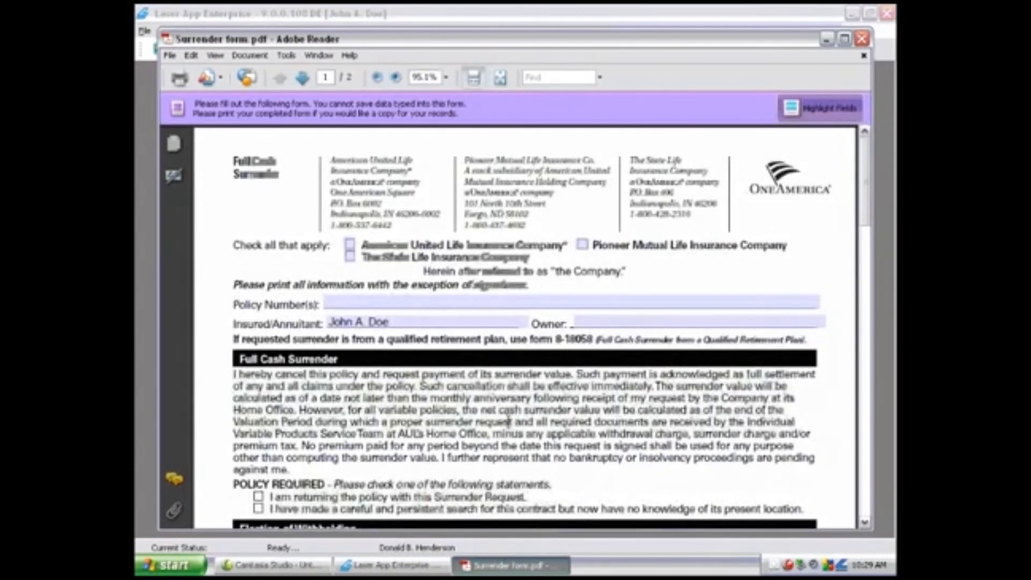
{"action": "left_click", "coordinate": [451, 321]}
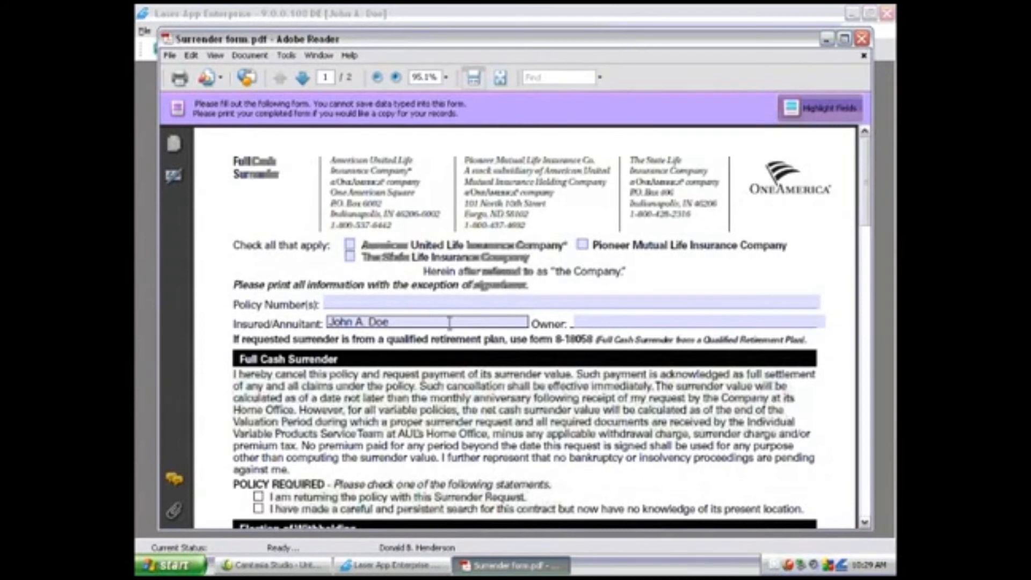
{"action": "scroll", "coordinate": [450, 321], "scroll_direction": "down", "scroll_amount": 3}
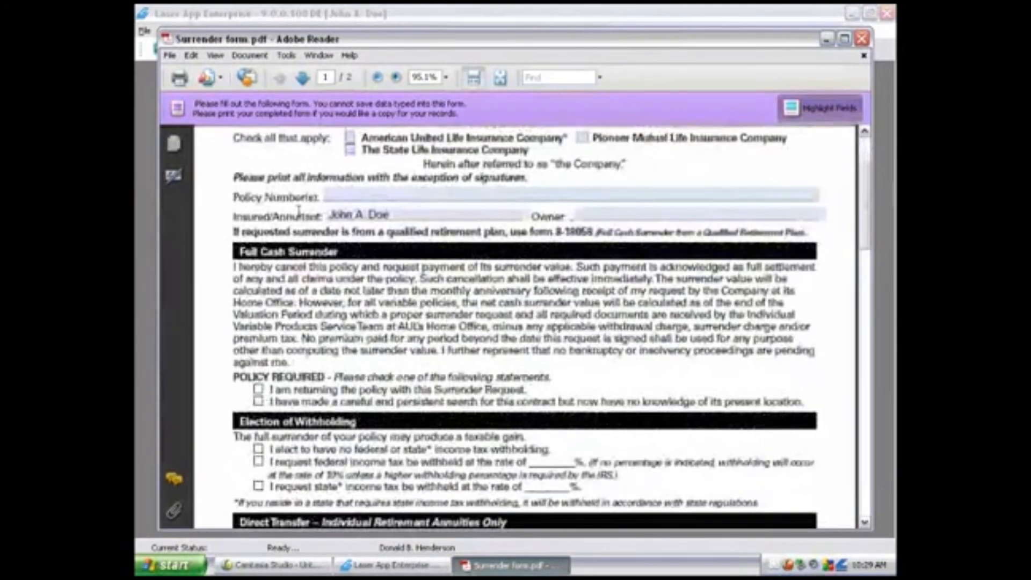
{"action": "scroll", "coordinate": [407, 224], "scroll_direction": "down", "scroll_amount": 6}
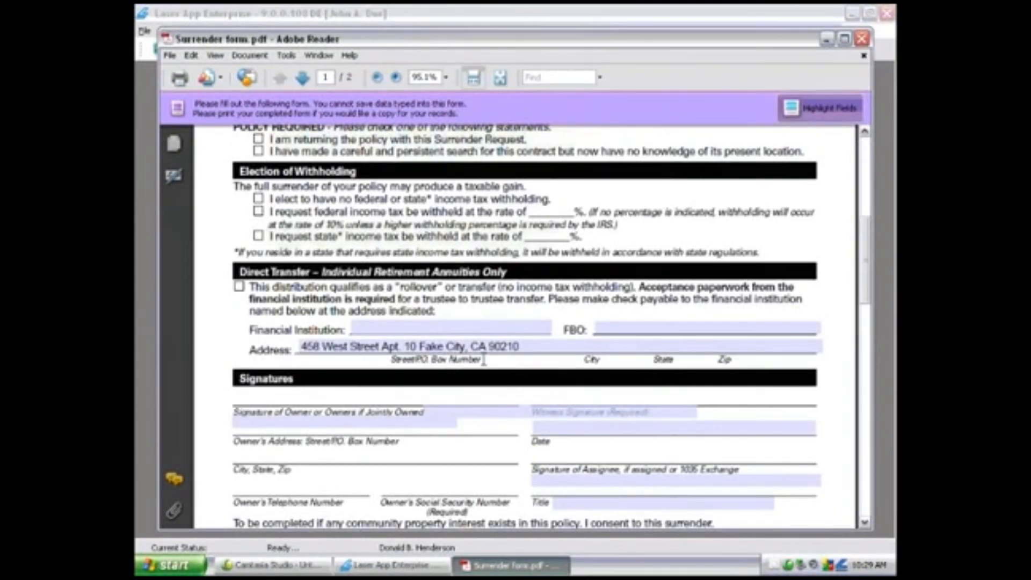
{"action": "scroll", "coordinate": [465, 344], "scroll_direction": "up", "scroll_amount": 3}
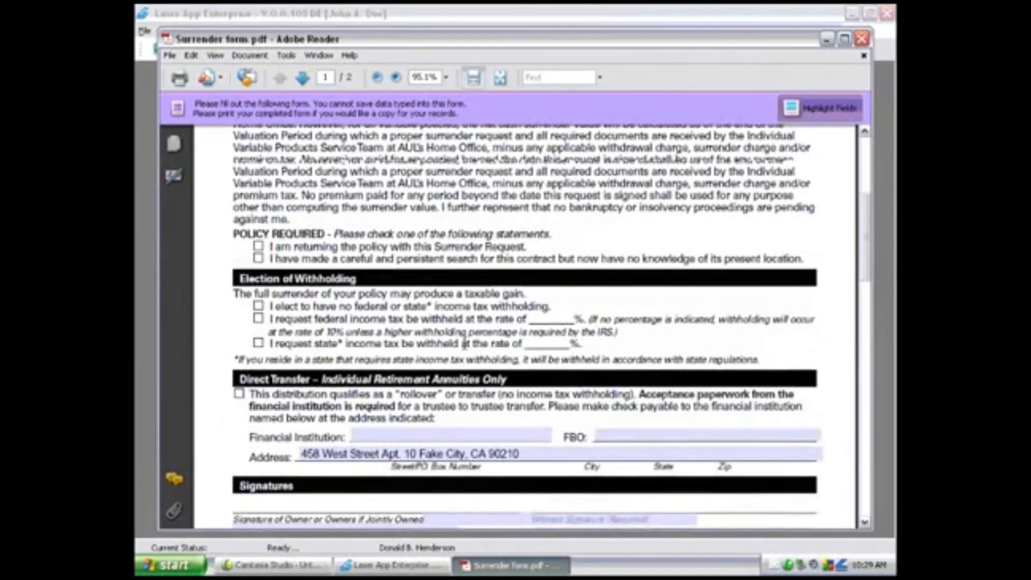
{"action": "scroll", "coordinate": [465, 344], "scroll_direction": "up", "scroll_amount": 3}
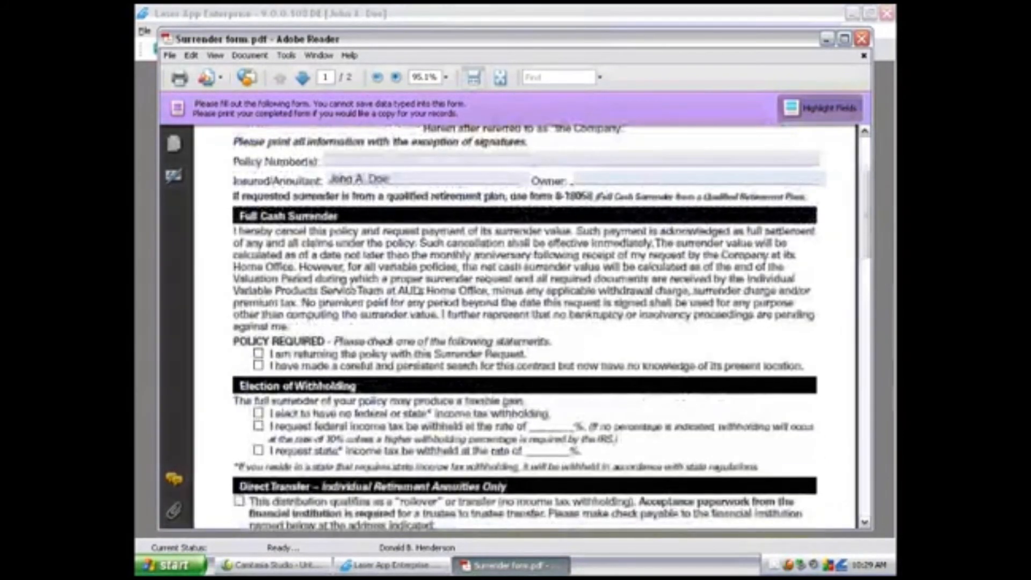
{"action": "left_click", "coordinate": [862, 39]}
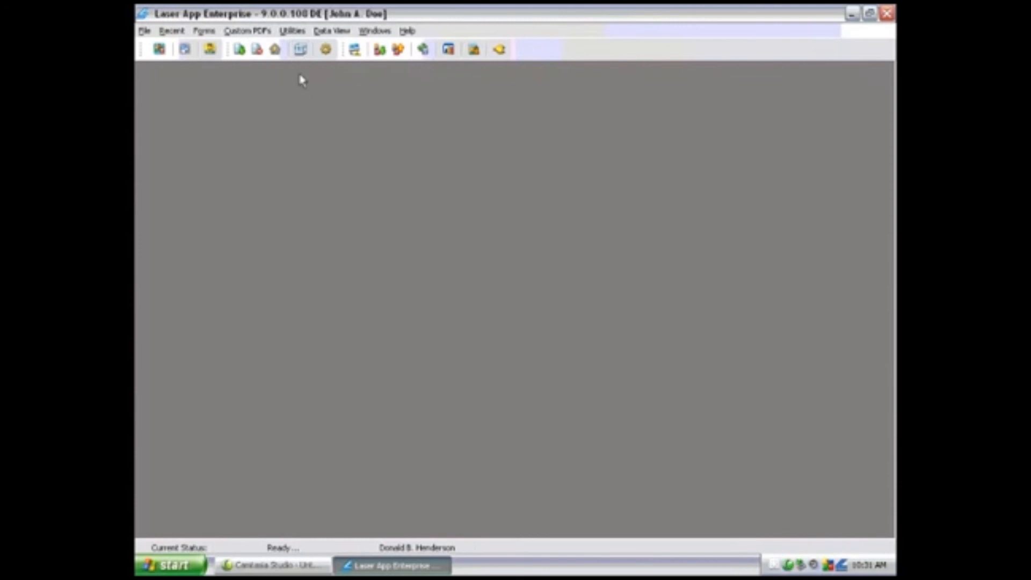
Back up the database to the Shared (E:) drive as a Laser App Backup file named bu0809.
{"action": "left_click", "coordinate": [291, 31]}
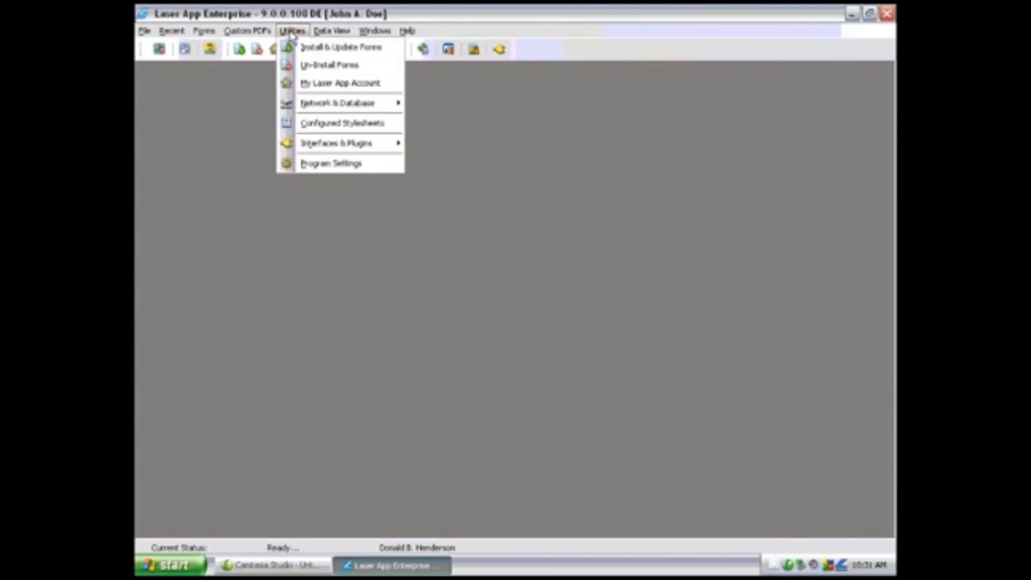
{"action": "mouse_move", "coordinate": [366, 110]}
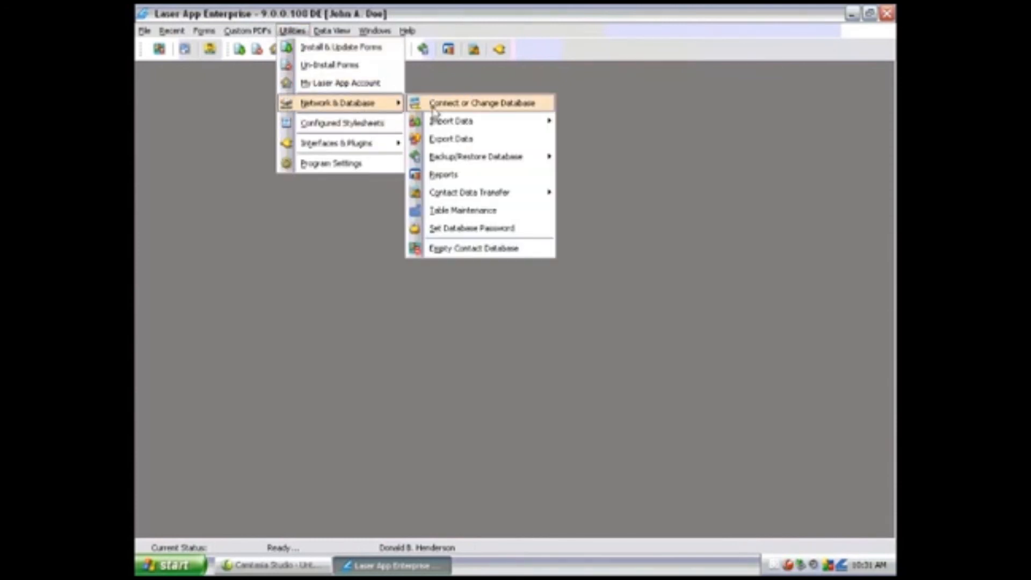
{"action": "mouse_move", "coordinate": [506, 163]}
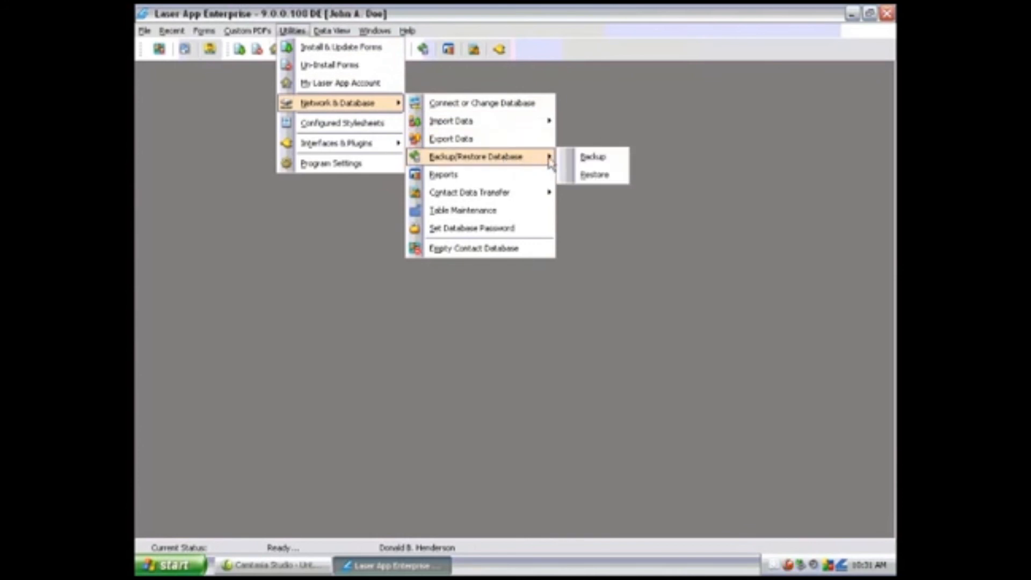
{"action": "left_click", "coordinate": [578, 161]}
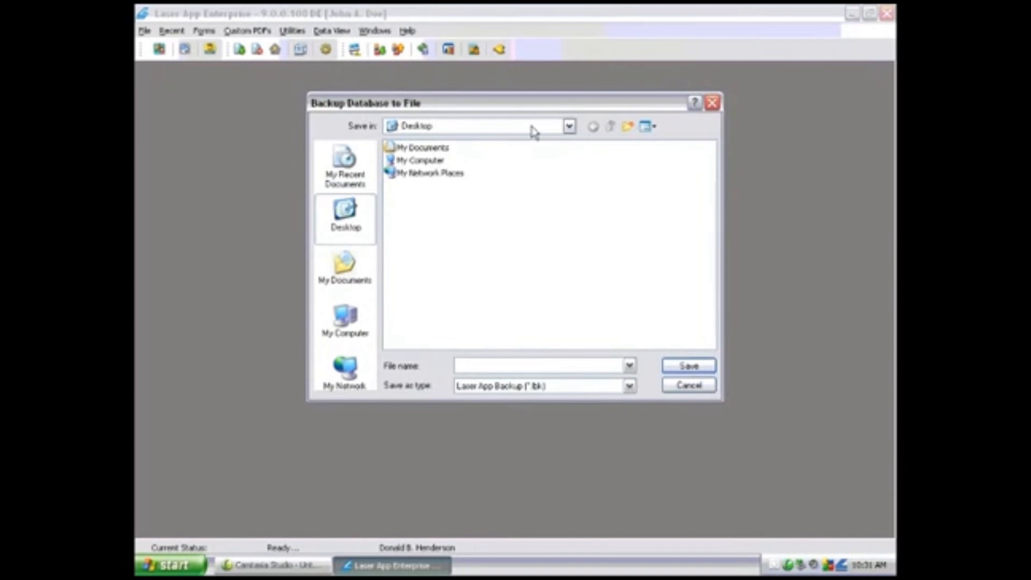
{"action": "left_click", "coordinate": [532, 131]}
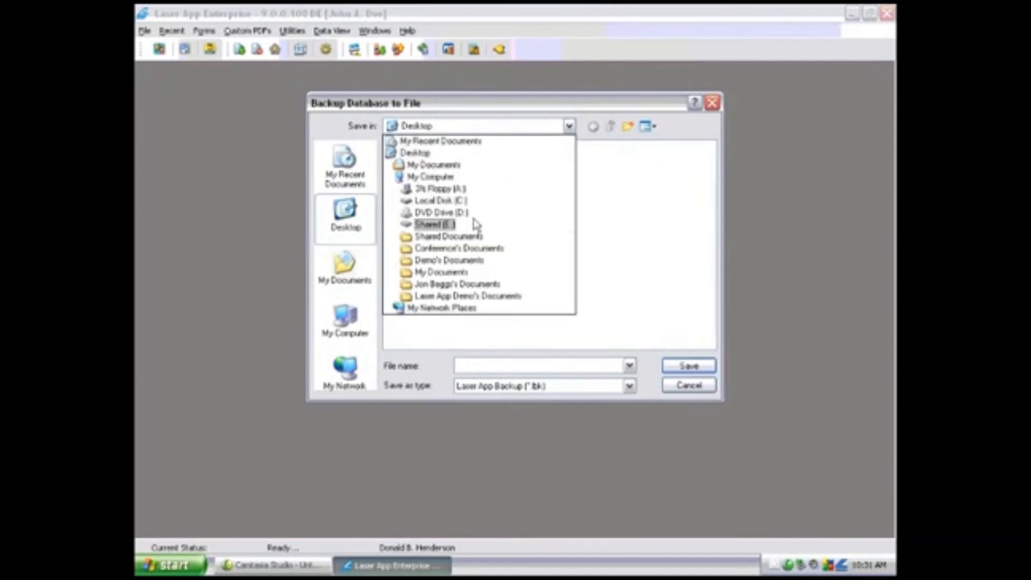
{"action": "left_click", "coordinate": [443, 226]}
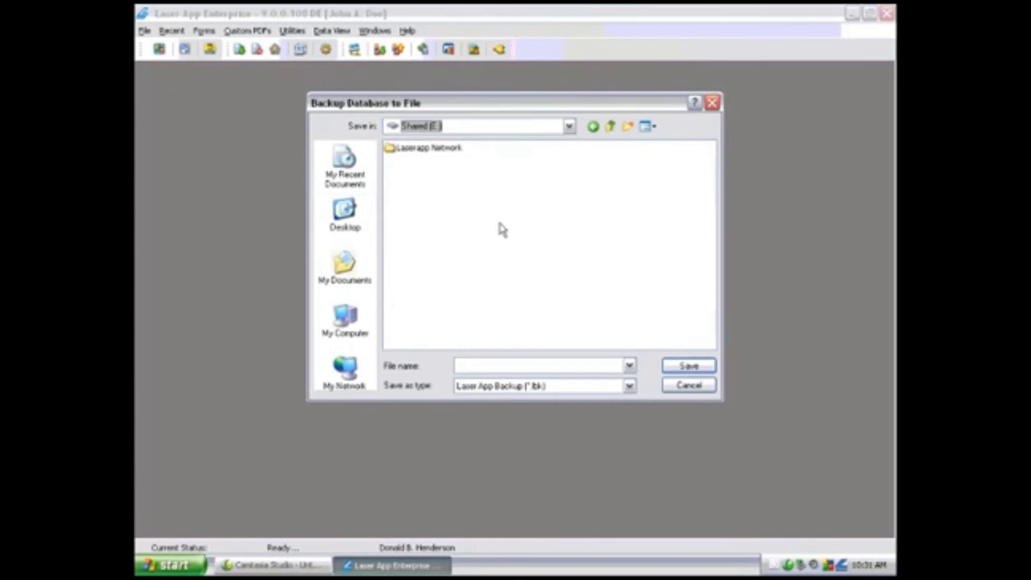
{"action": "left_click", "coordinate": [574, 365]}
{"action": "type", "text": "bu0309"}
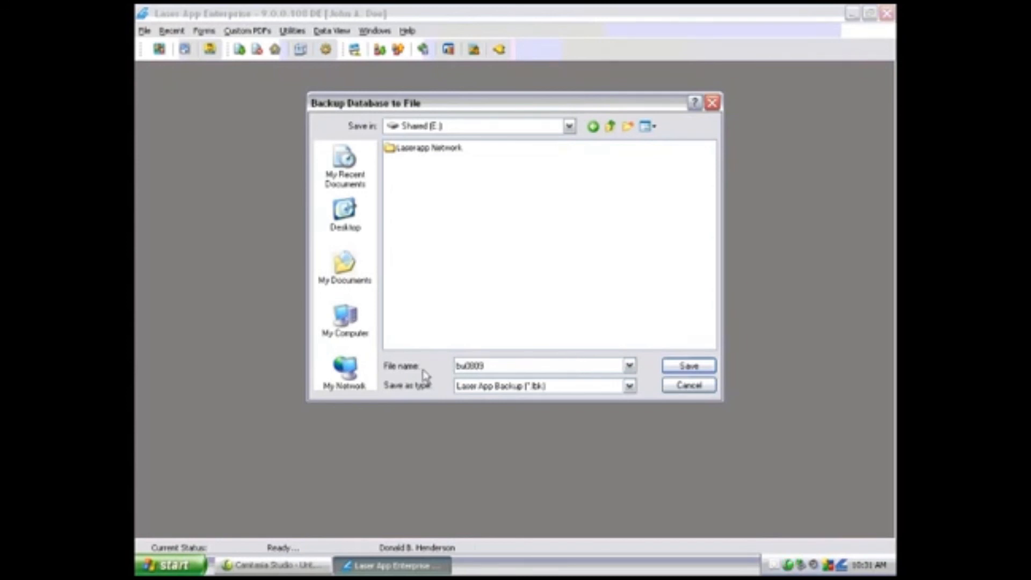
{"action": "left_click", "coordinate": [693, 367]}
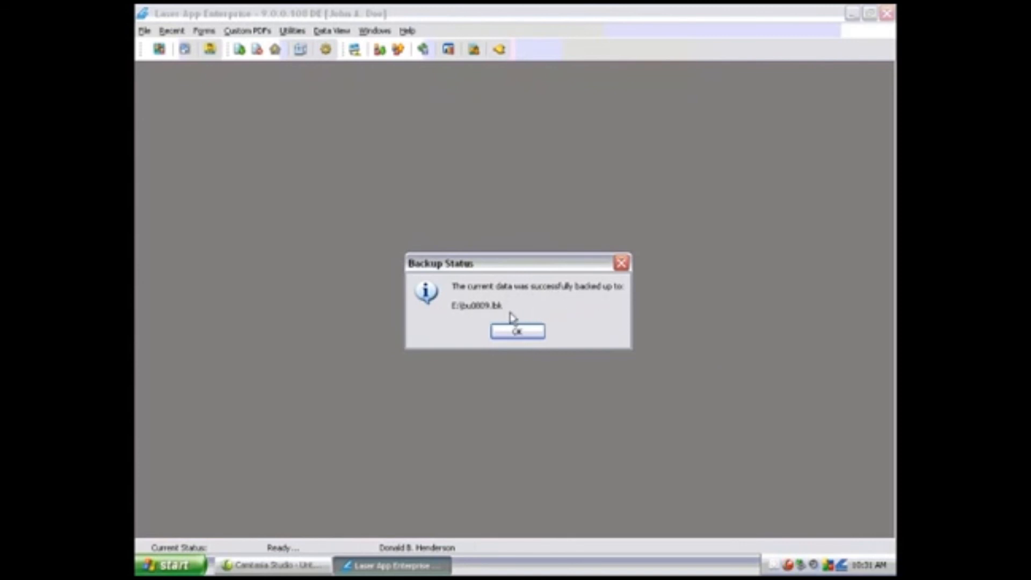
{"action": "left_click", "coordinate": [515, 333]}
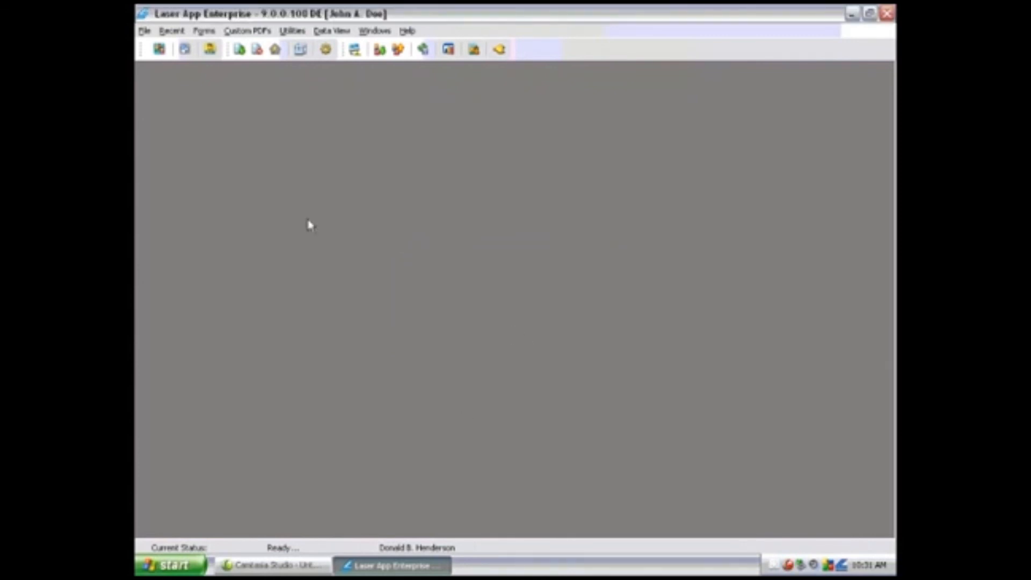
View the contact data in the contact grid, and close the client information.
{"action": "left_click", "coordinate": [332, 32]}
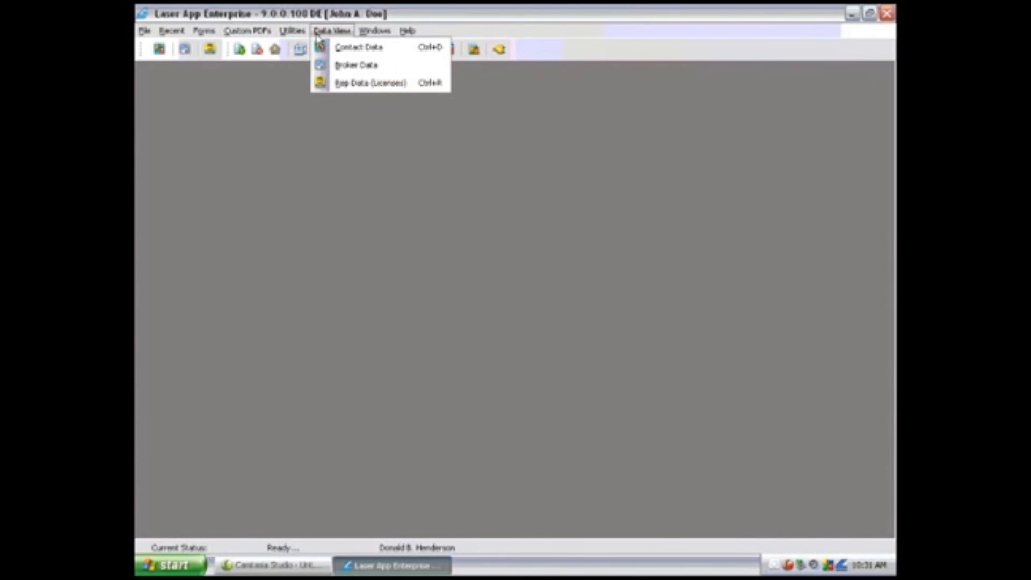
{"action": "mouse_move", "coordinate": [301, 33]}
{"action": "left_click", "coordinate": [338, 48]}
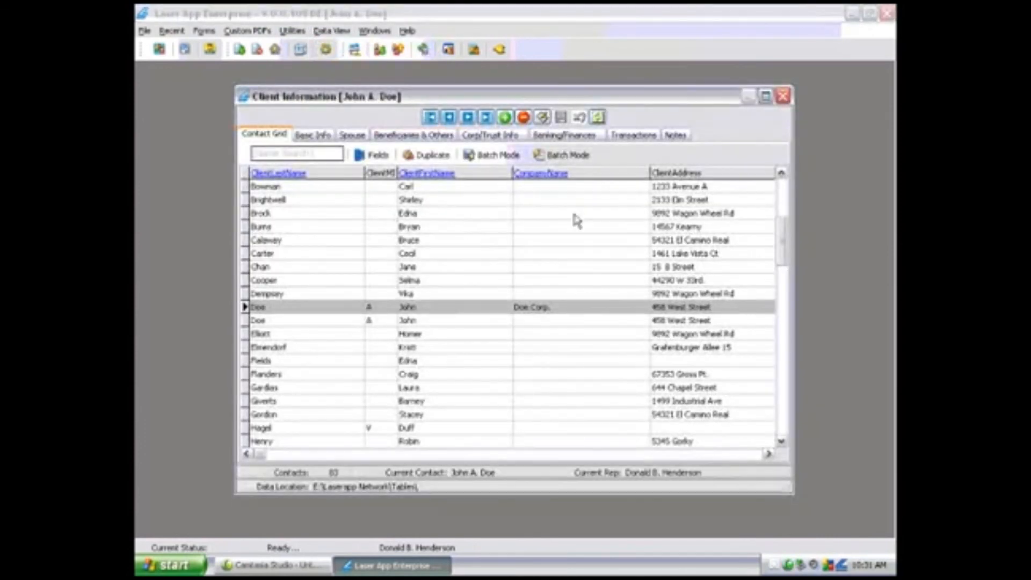
{"action": "left_click", "coordinate": [784, 97]}
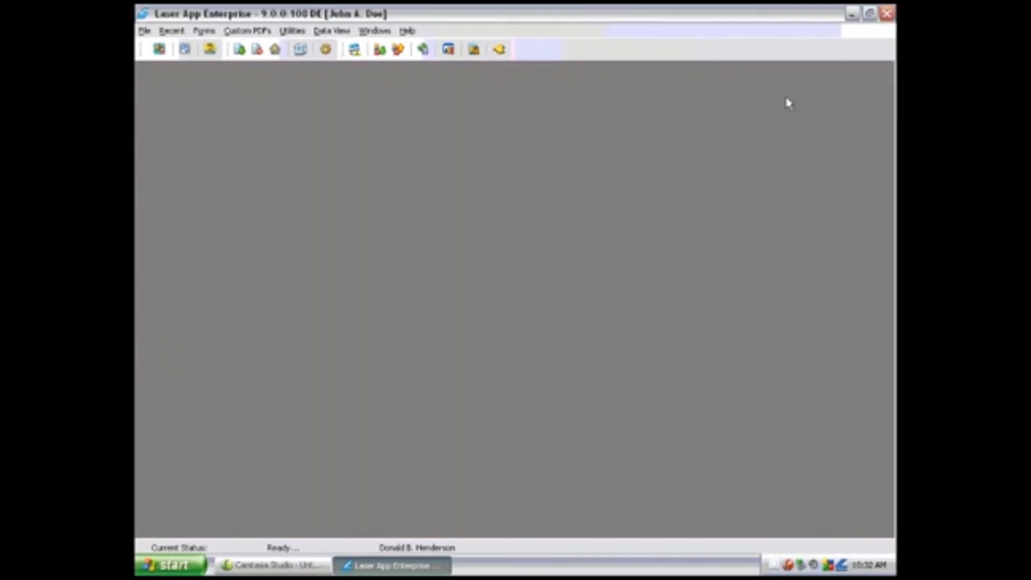
Restore the database from the bu0809 backup on the Shared (E:) drive, overwriting the current data.
{"action": "left_click", "coordinate": [298, 33]}
{"action": "mouse_move", "coordinate": [349, 103]}
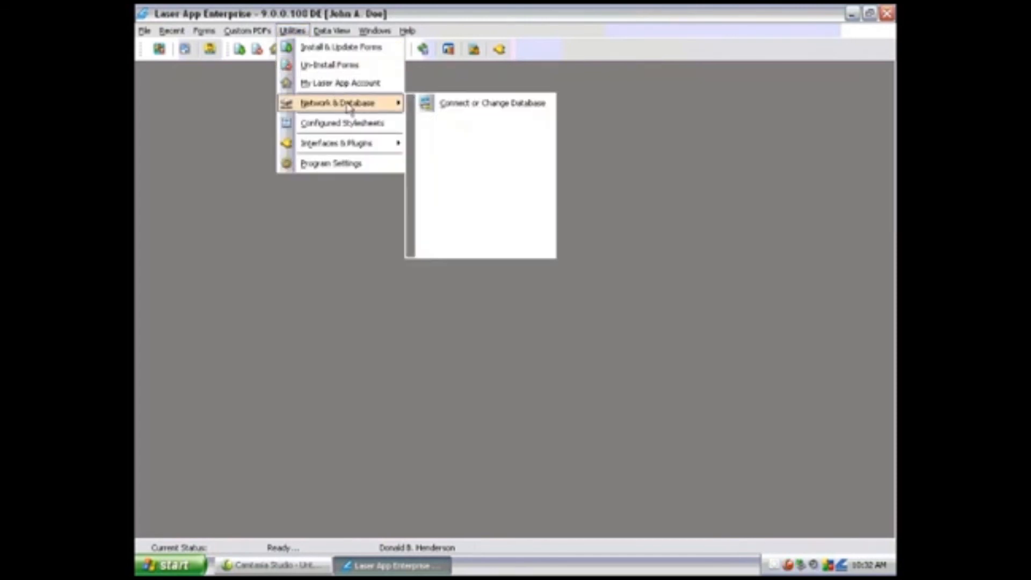
{"action": "mouse_move", "coordinate": [478, 161]}
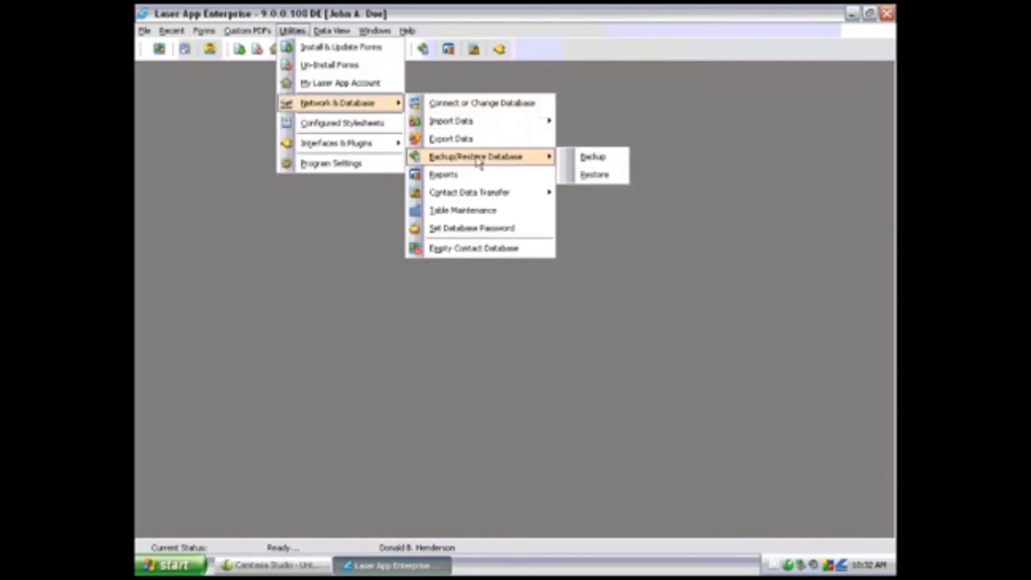
{"action": "left_click", "coordinate": [597, 176]}
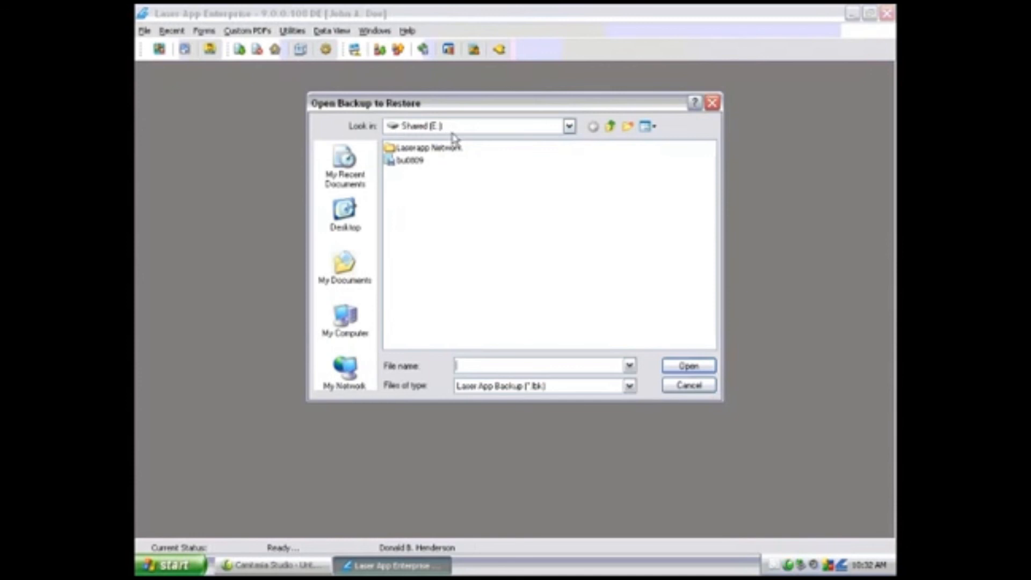
{"action": "double_click", "coordinate": [411, 161]}
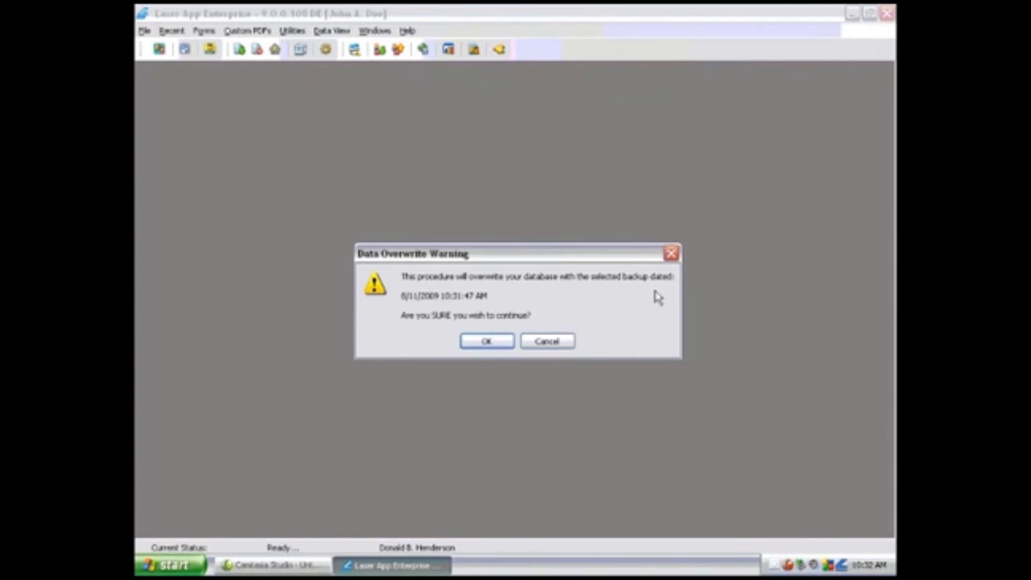
{"action": "left_click", "coordinate": [491, 342]}
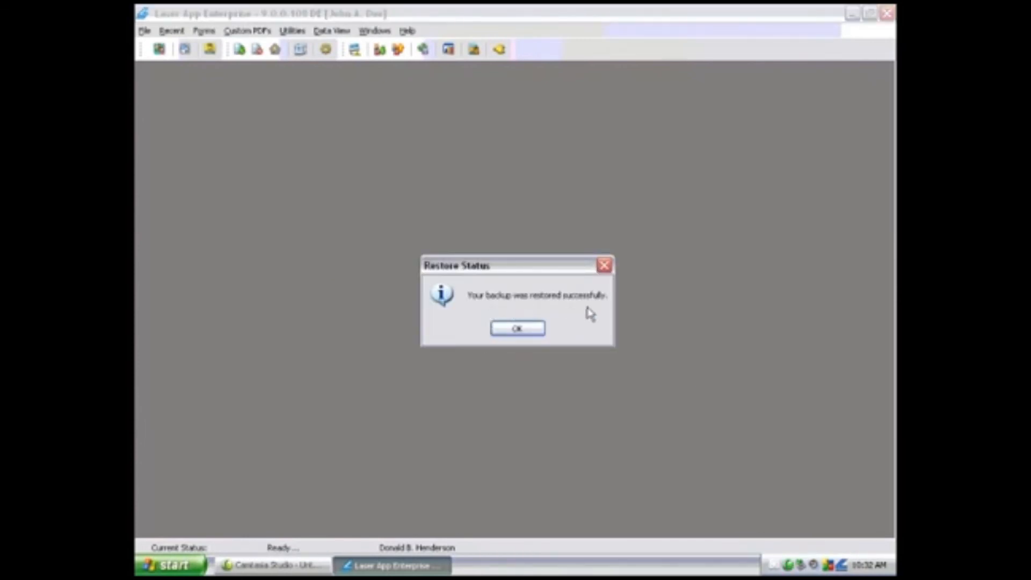
{"action": "left_click", "coordinate": [540, 329]}
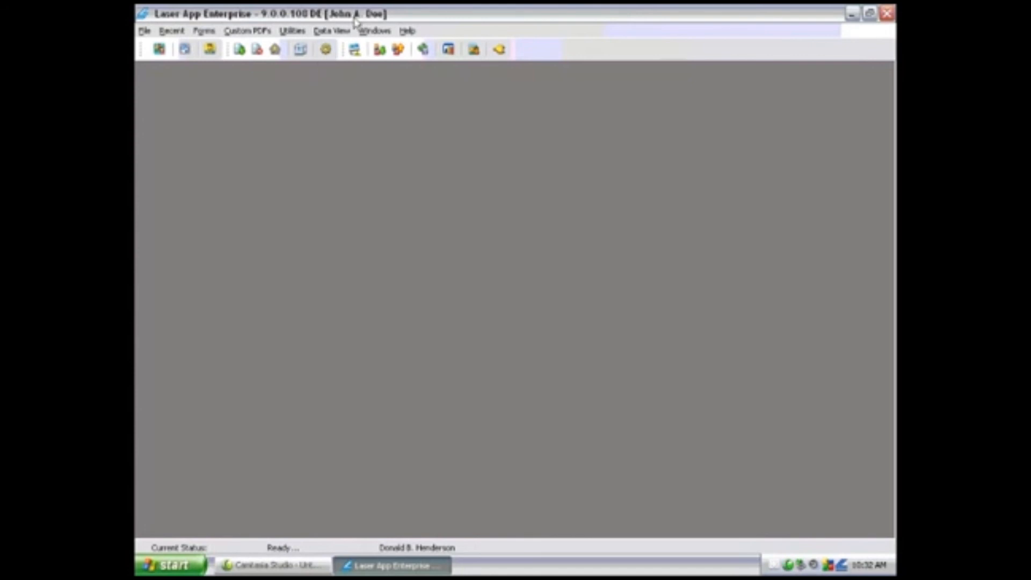
Check the restored contacts in the contact grid, and close the client information.
{"action": "left_click", "coordinate": [331, 30]}
{"action": "left_click", "coordinate": [351, 47]}
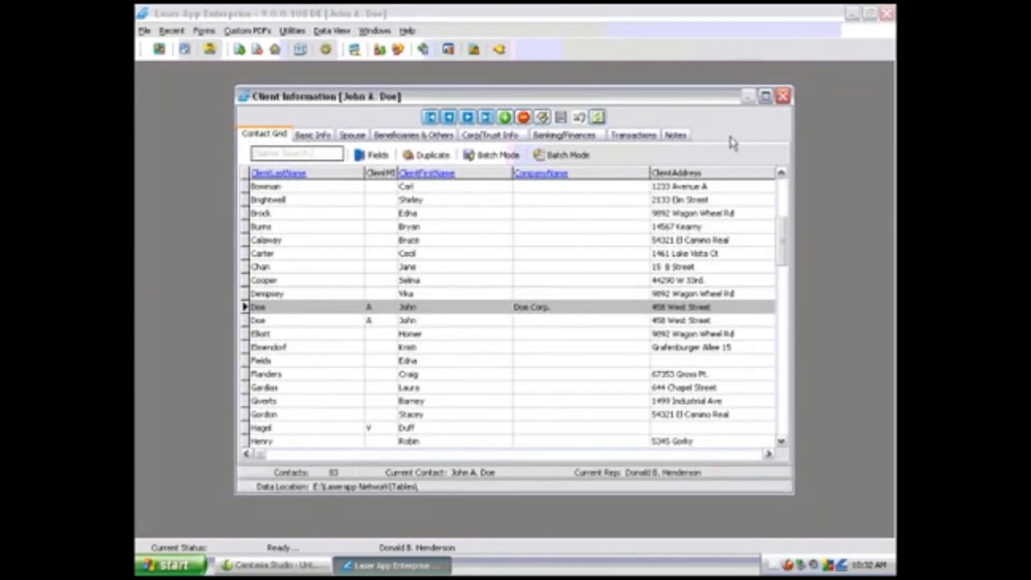
{"action": "left_click", "coordinate": [784, 96]}
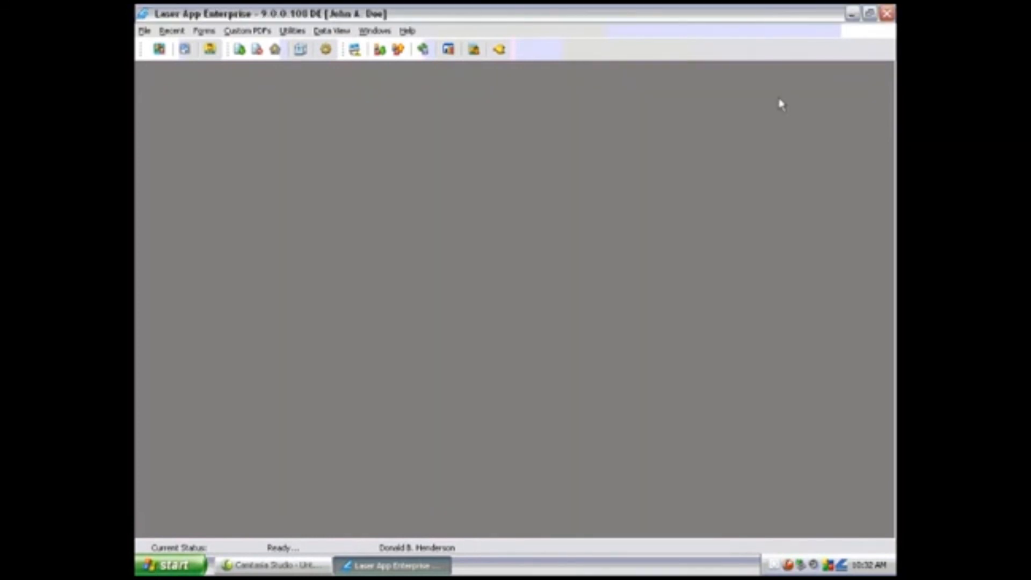